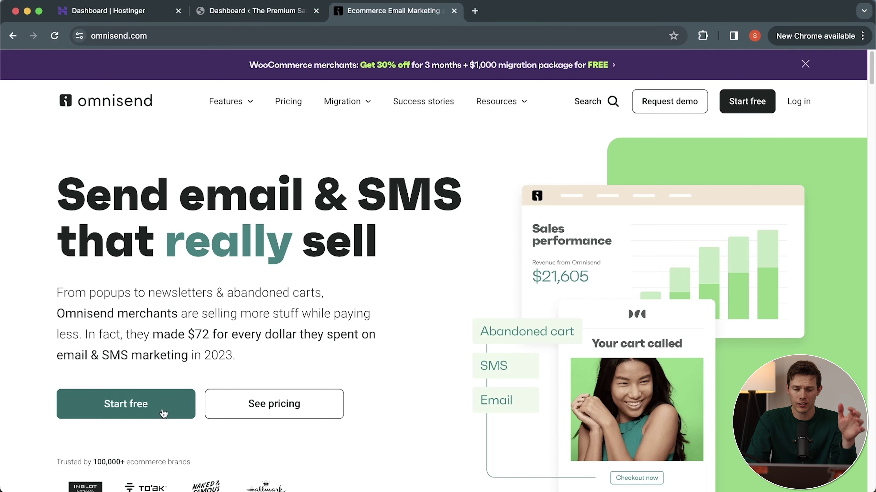
Start a free sign-up by email, then submit the entered email, password and accepted terms
left_click(164, 411)
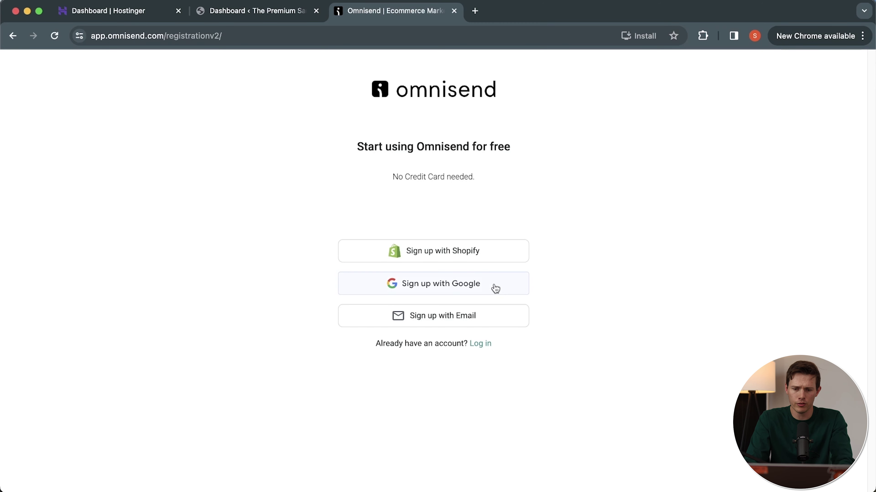
left_click(442, 324)
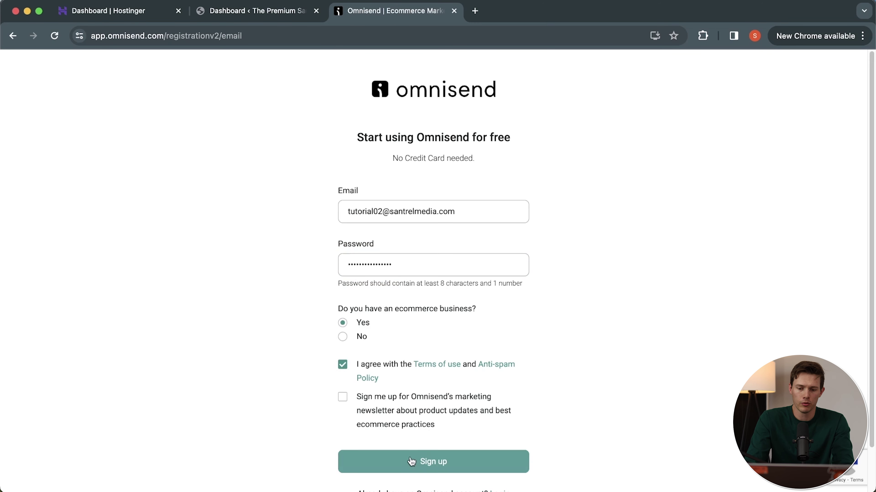
left_click(412, 461)
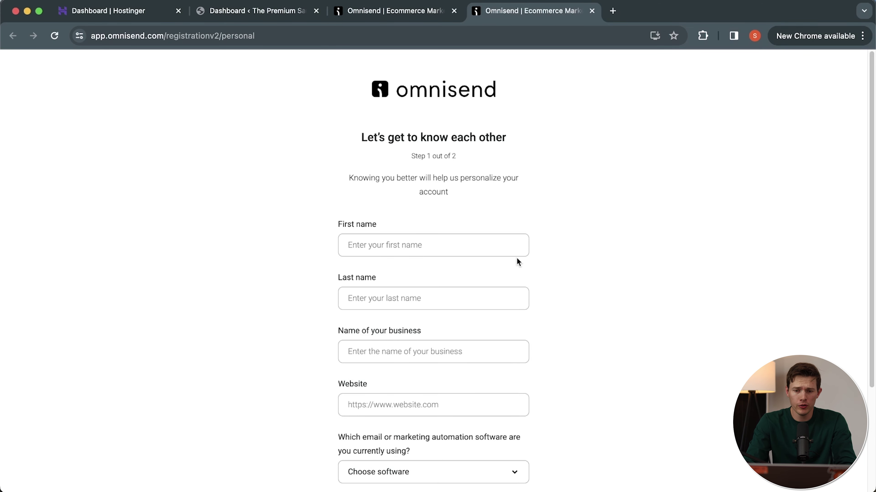
Enter the first and last name on the personal-details form
left_click(475, 242)
type("Mike")
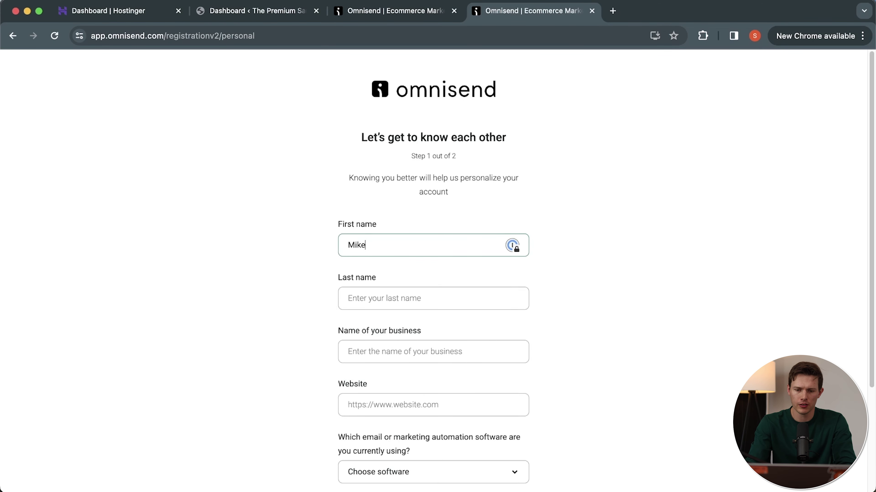
key("Tab")
type("Oli")
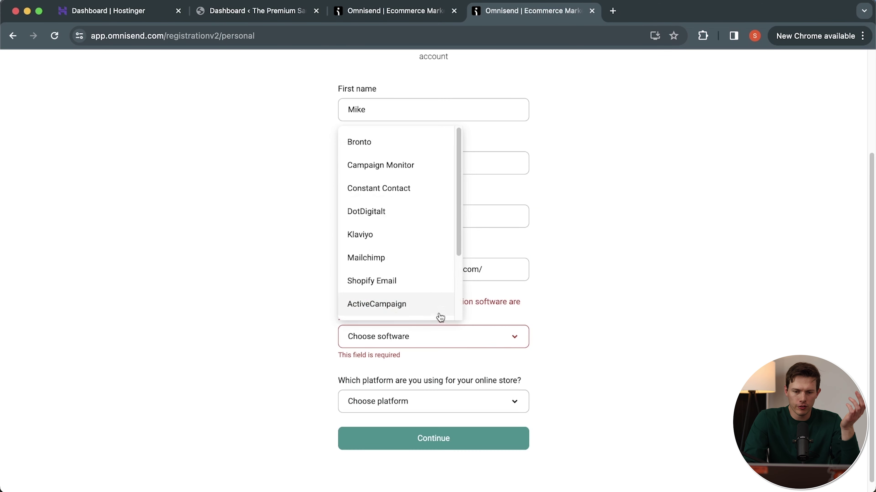
scroll(429, 305, "down", 1)
scroll(429, 305, "down", 3)
Set current software to None and platform to WooCommerce, then begin the address form
left_click(410, 306)
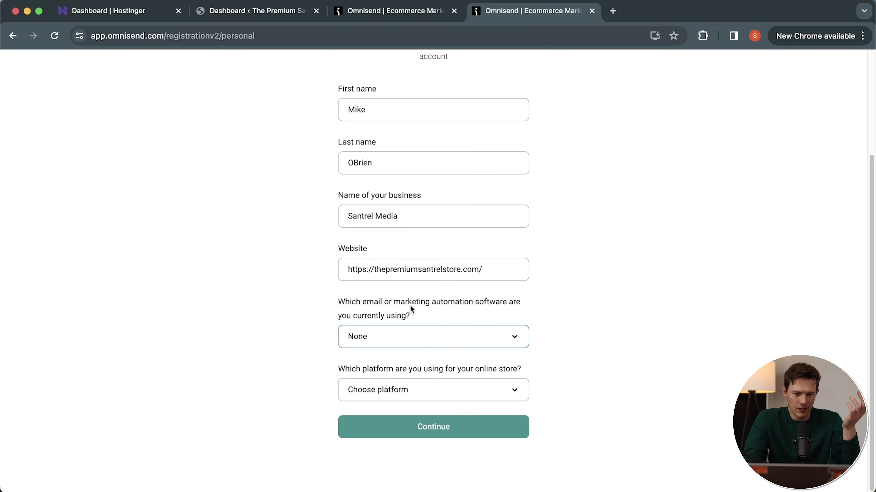
left_click(465, 389)
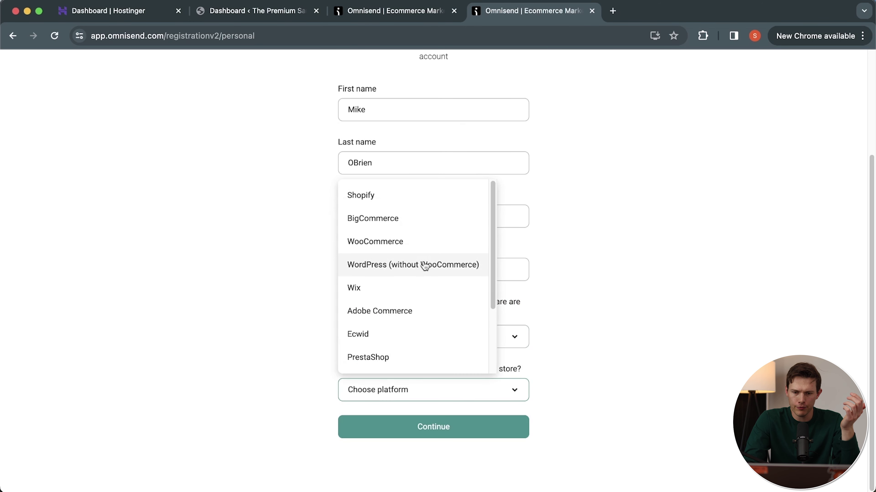
left_click(426, 242)
left_click(431, 427)
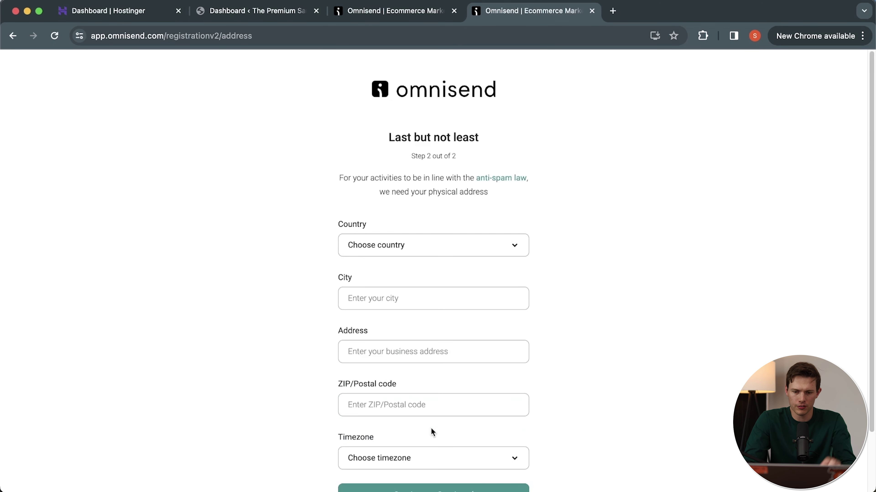
scroll(518, 306, "down", 3)
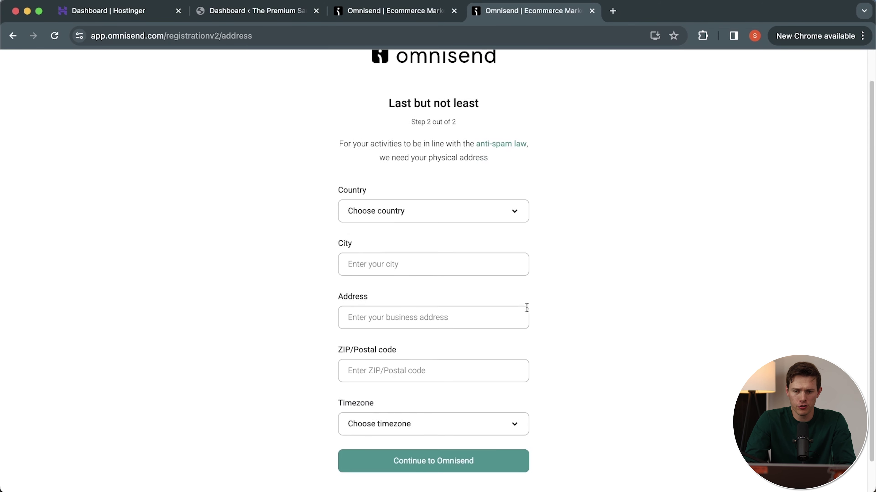
left_click(512, 250)
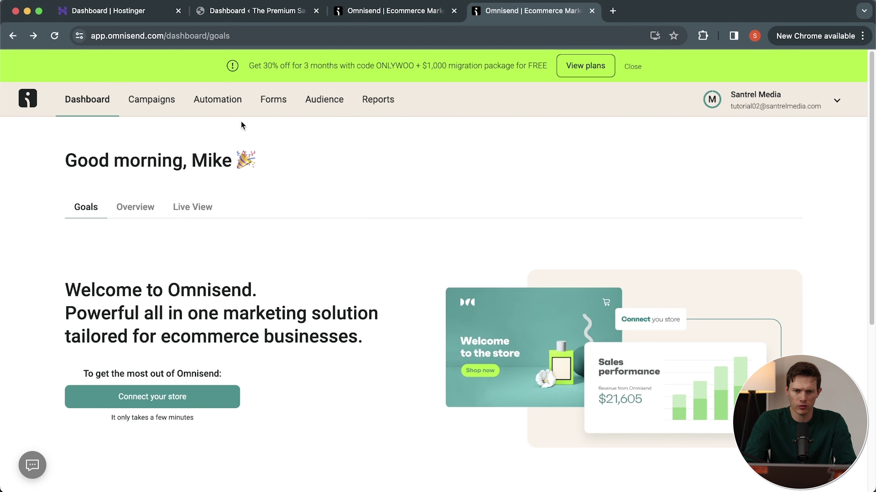
In WordPress admin, go to Plugins > Add New Plugin and search for 'omnisend'
left_click(242, 14)
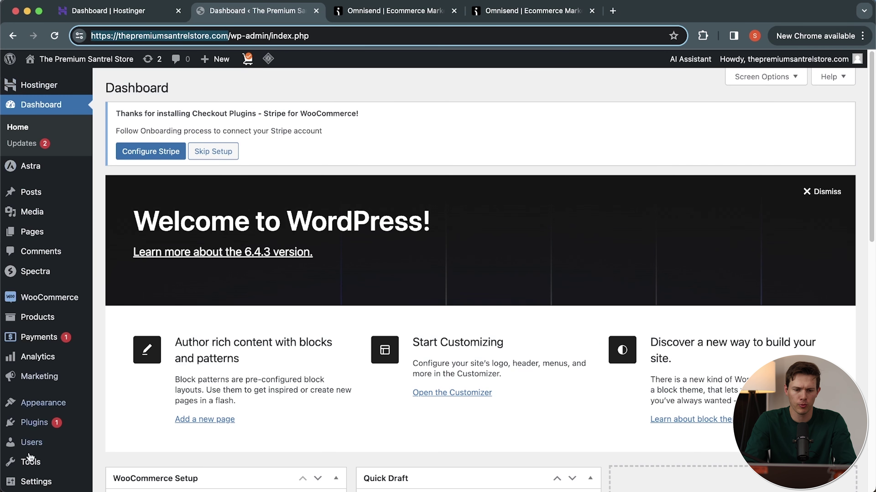
left_click(36, 426)
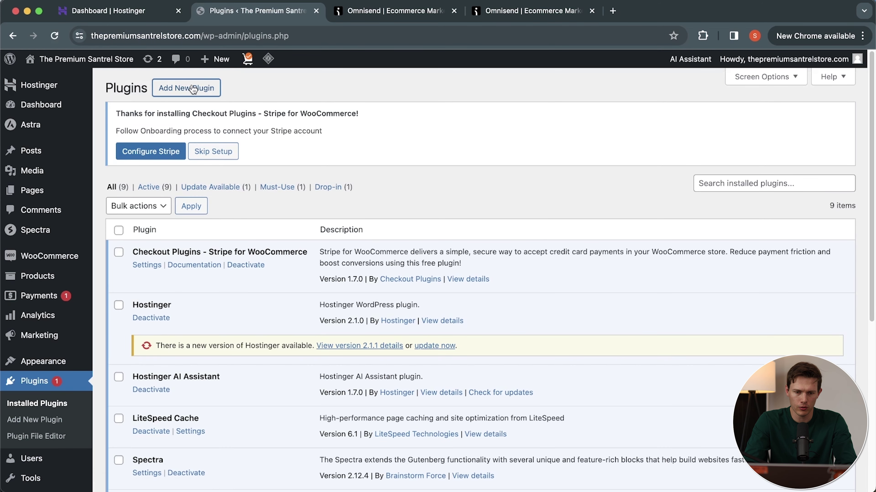
left_click(193, 89)
left_click(719, 121)
type("omnisend")
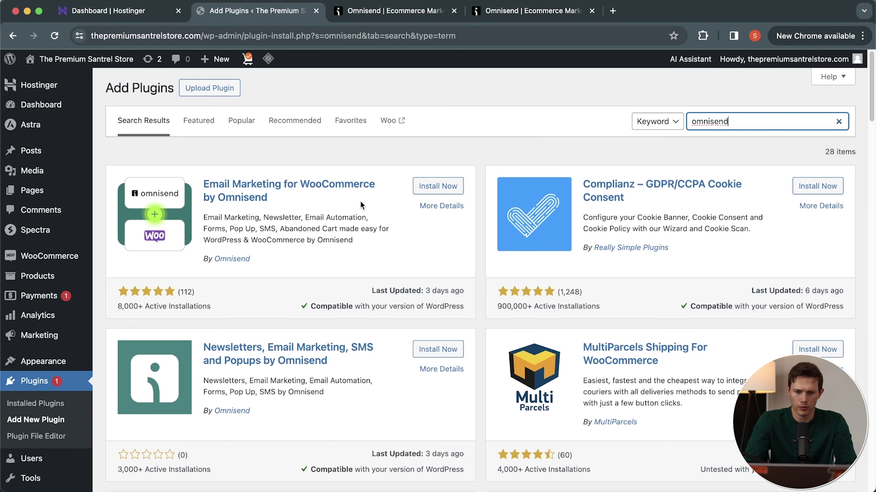
Install and activate Email Marketing for WooCommerce by Omnisend, then reload the installed plugins list
left_click(437, 187)
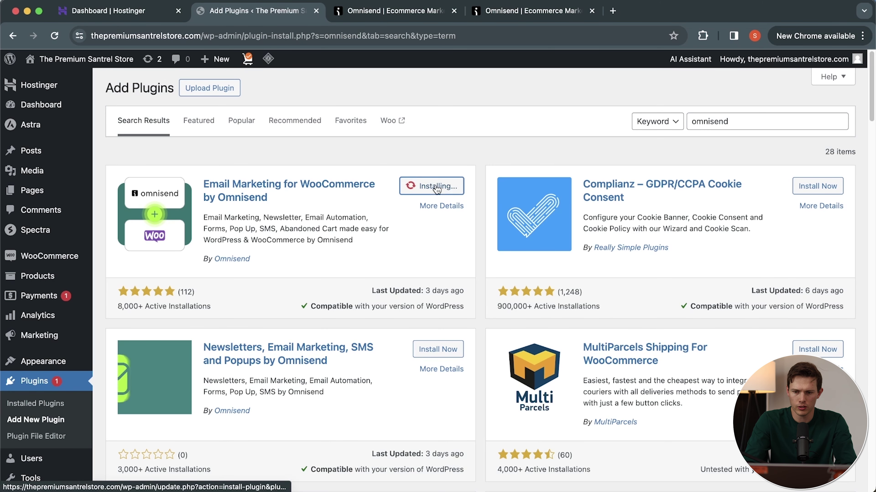
left_click(442, 187)
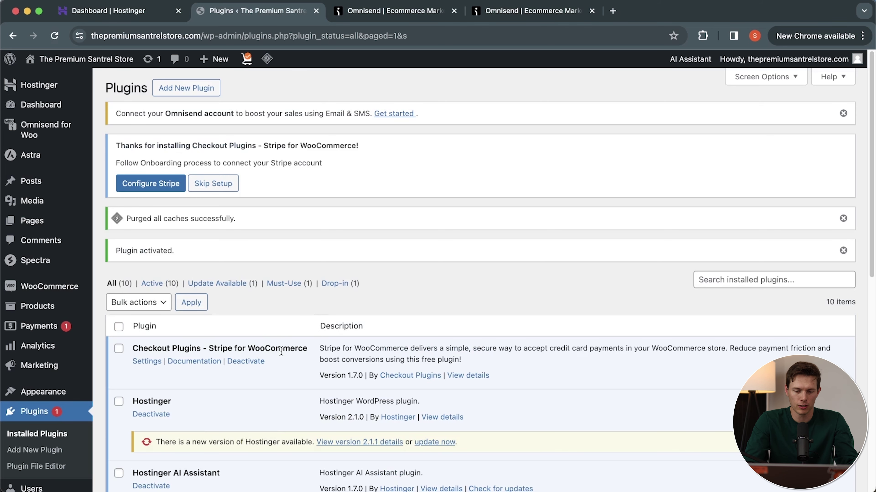
scroll(323, 409, "down", 10)
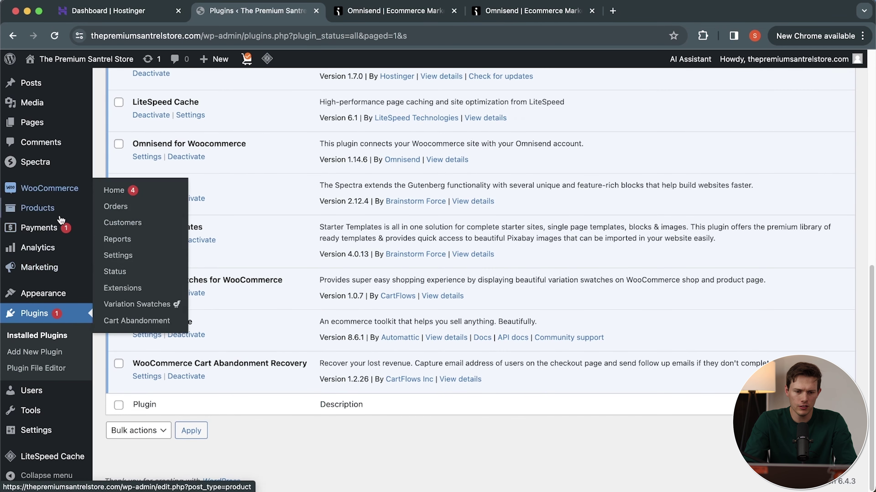
left_click(44, 326)
mouse_move(45, 136)
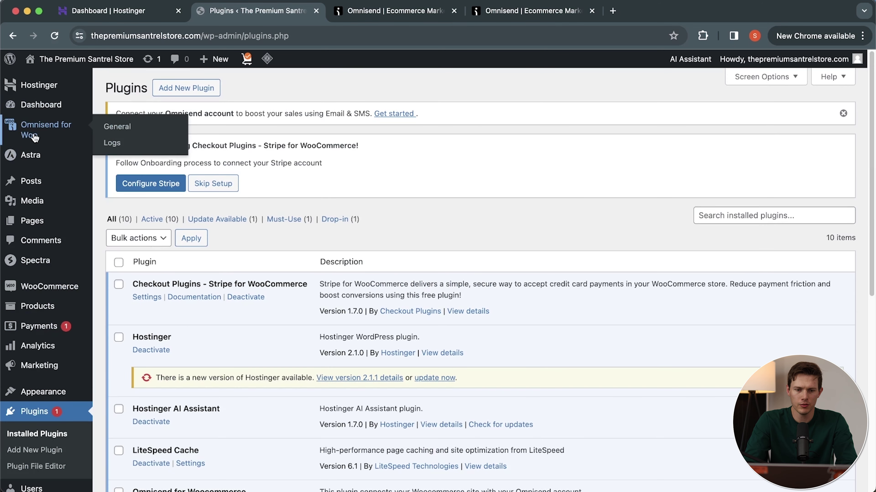
From Omnisend for Woo > General, connect the Omnisend account and approve Omnisend App's store access
left_click(46, 130)
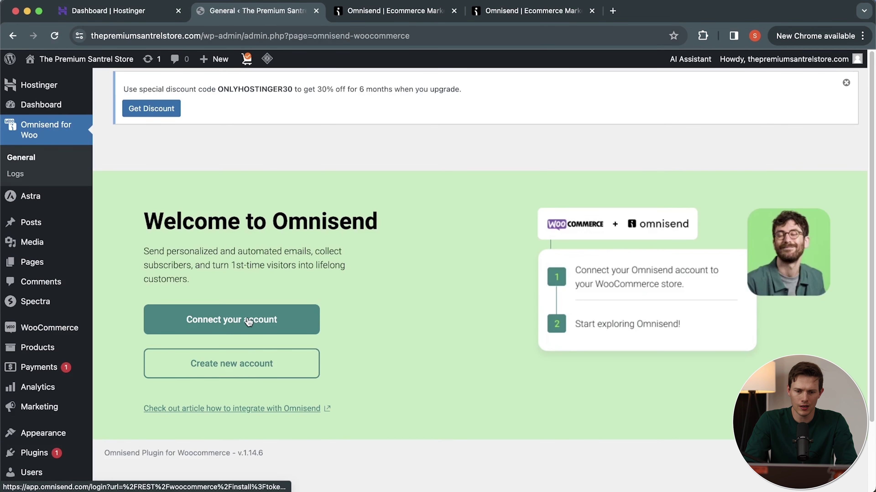
left_click(249, 321)
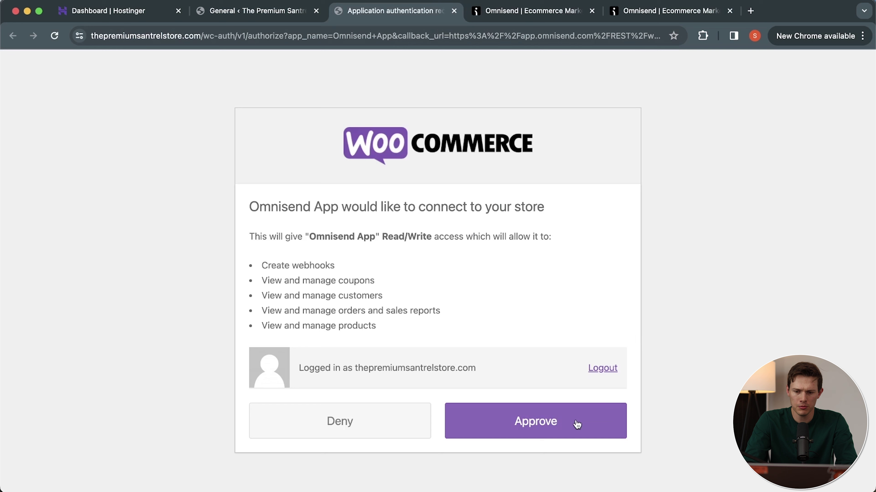
left_click(564, 420)
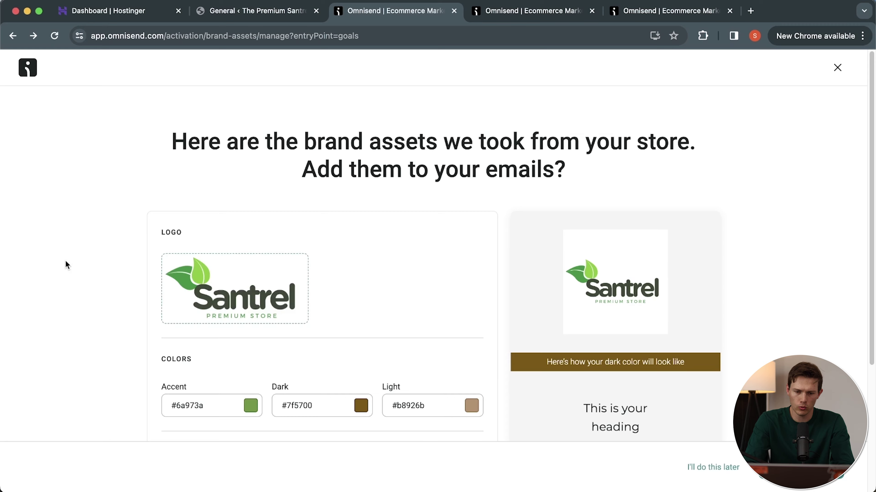
Review the brand-assets page and compare it with the store's public homepage
scroll(65, 261, "down", 3)
scroll(96, 284, "down", 1)
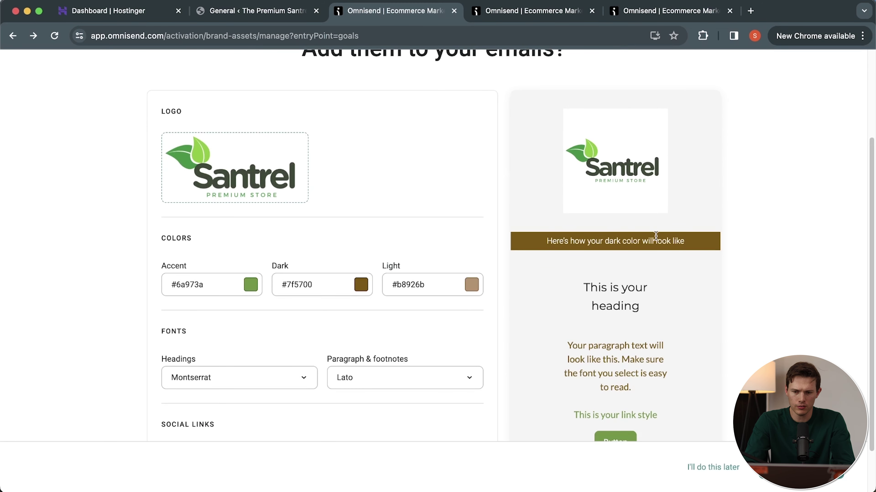
scroll(655, 236, "down", 2)
scroll(656, 237, "up", 2)
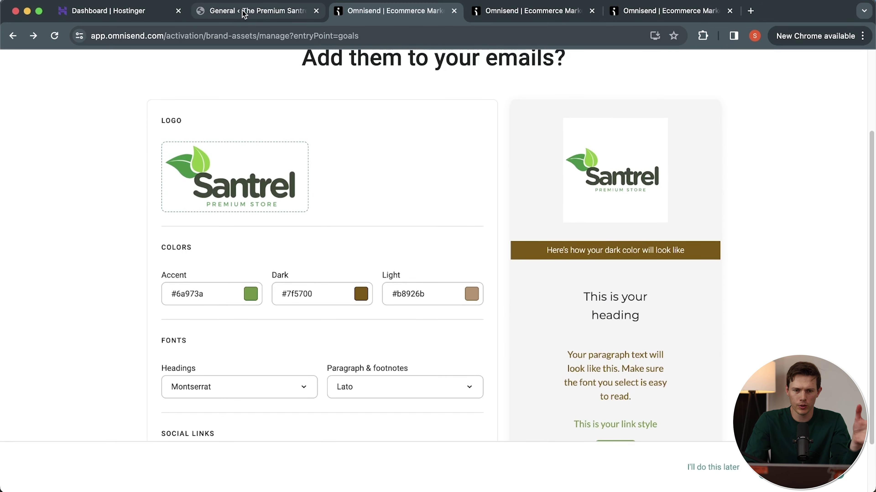
left_click(290, 14)
mouse_move(87, 59)
left_click(43, 79)
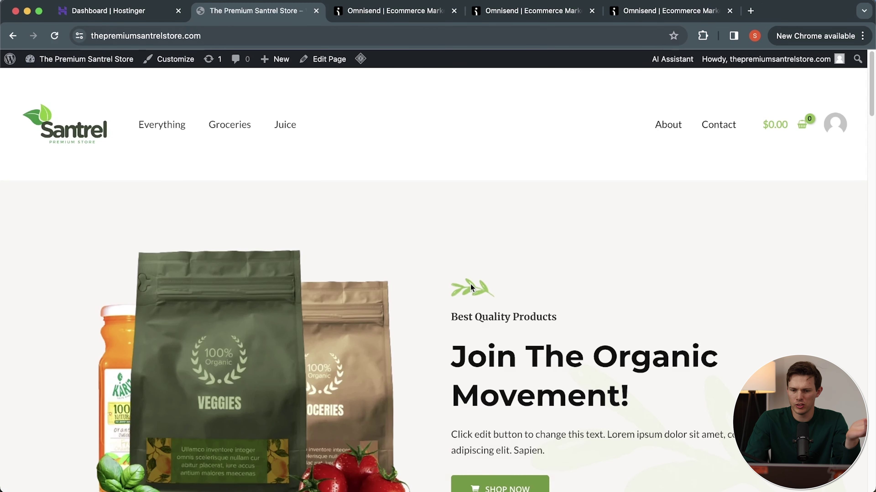
scroll(472, 288, "down", 3)
scroll(472, 288, "down", 4)
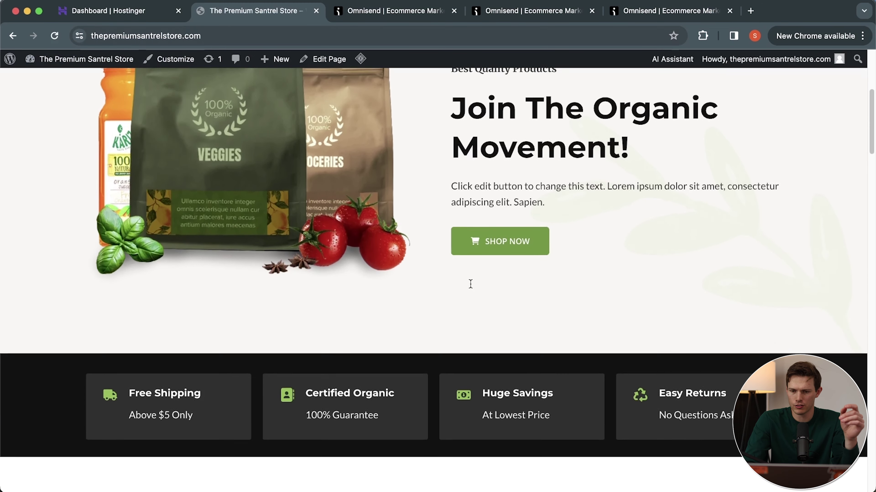
scroll(469, 283, "up", 7)
scroll(431, 223, "down", 12)
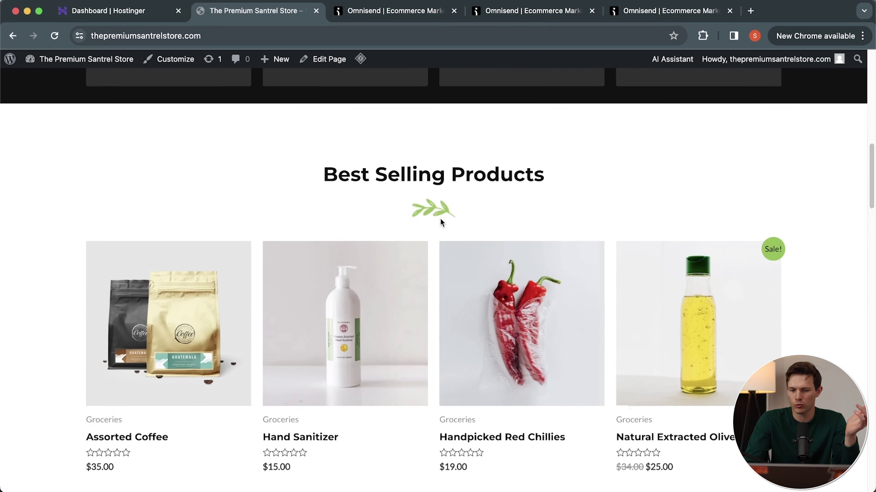
scroll(504, 287, "up", 1)
scroll(503, 287, "up", 11)
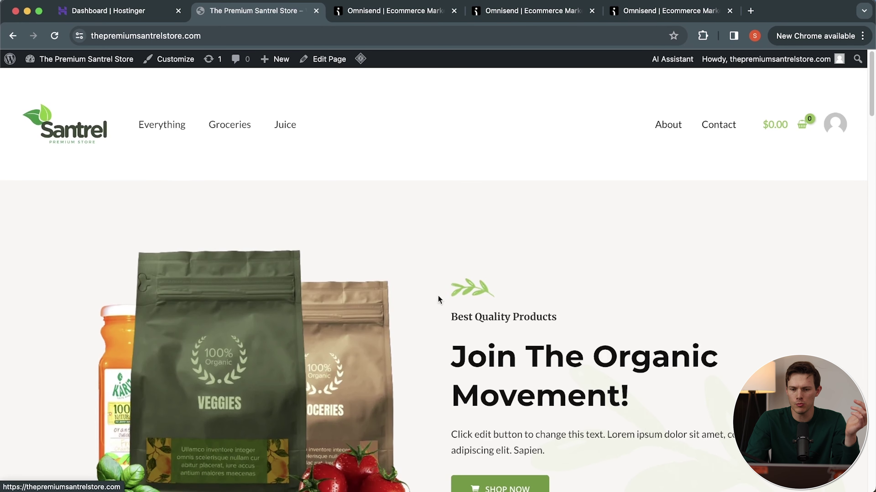
Back on brand assets, check the Dark colour #7f5700 and finish the brand setup
left_click(628, 14)
left_click(537, 16)
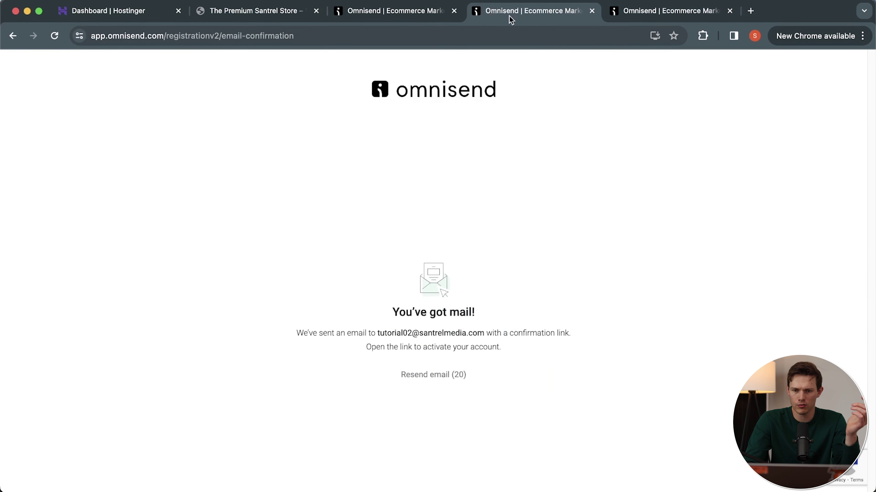
left_click(419, 15)
scroll(742, 287, "up", 2)
scroll(742, 287, "down", 4)
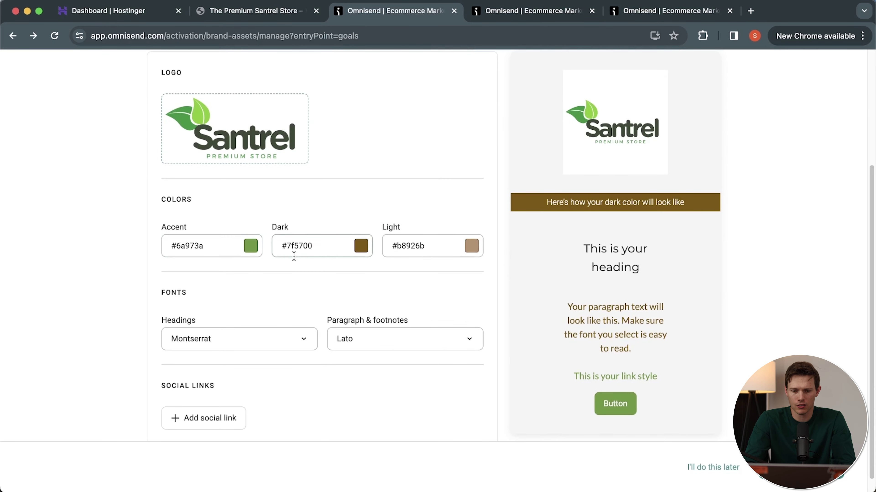
left_click(321, 251)
scroll(345, 291, "down", 1)
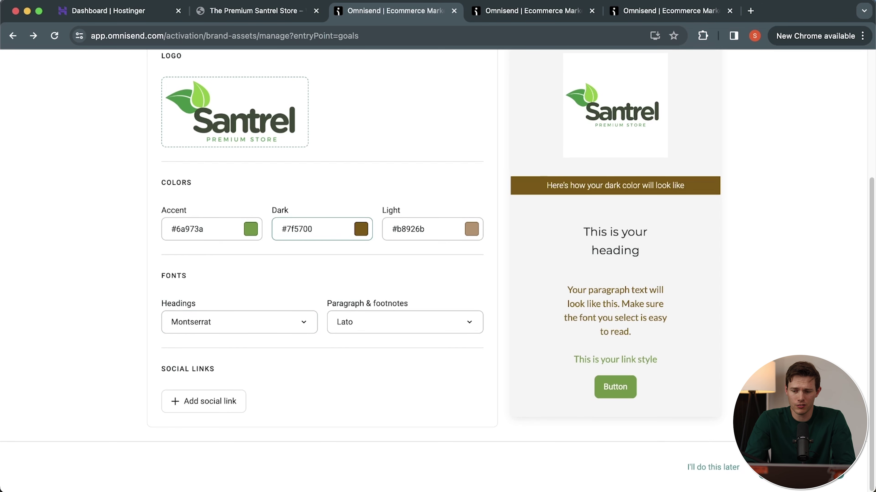
left_click(782, 471)
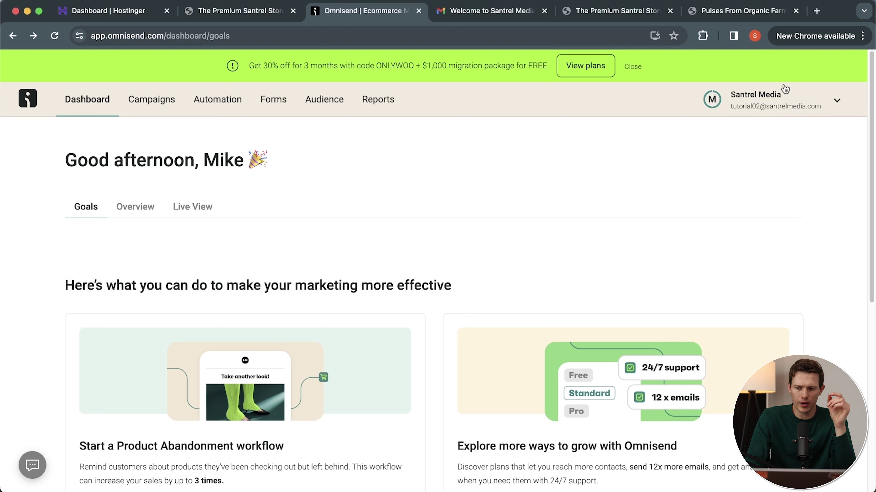
From the account menu, open View our plans to compare the $16 Email and $59 Email + SMS plans
left_click(798, 102)
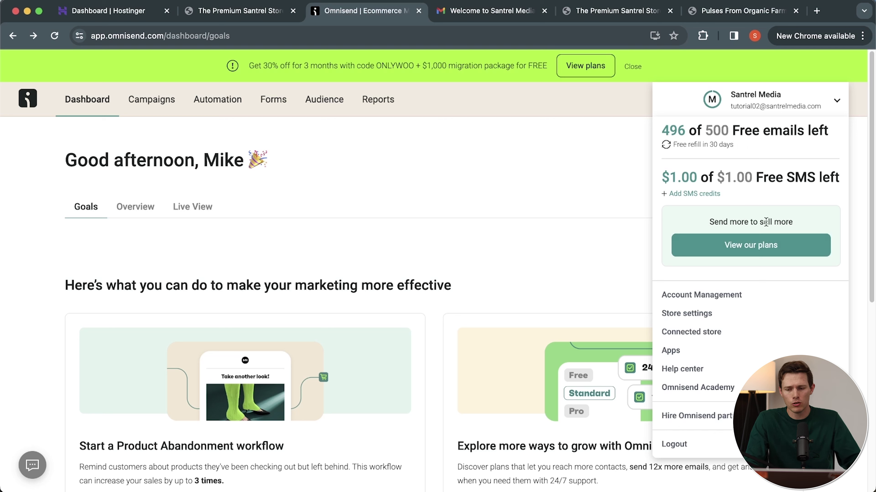
left_click(767, 253)
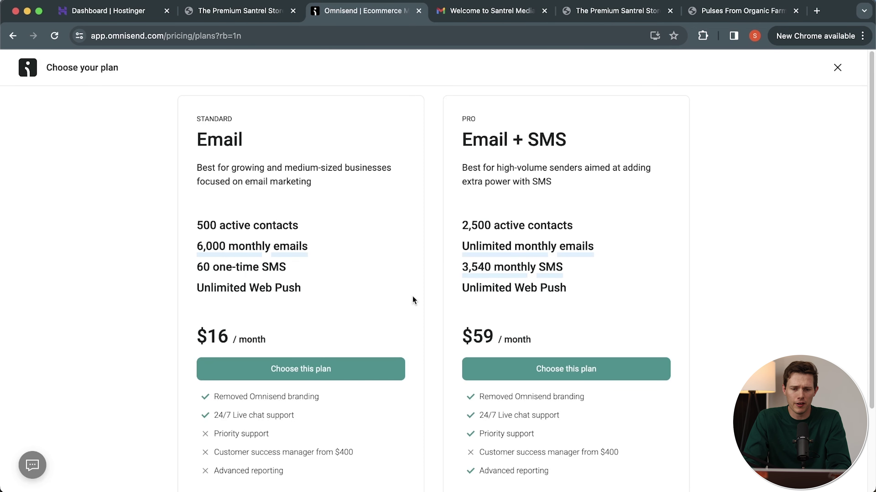
Examine the Email plan's monthly price on the pricing page
scroll(413, 297, "down", 1)
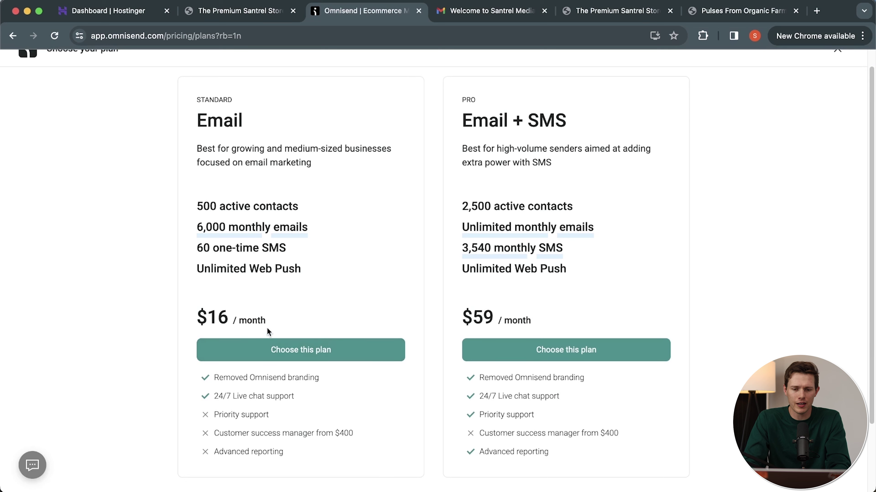
left_click_drag(290, 322, 176, 322)
left_click(373, 318)
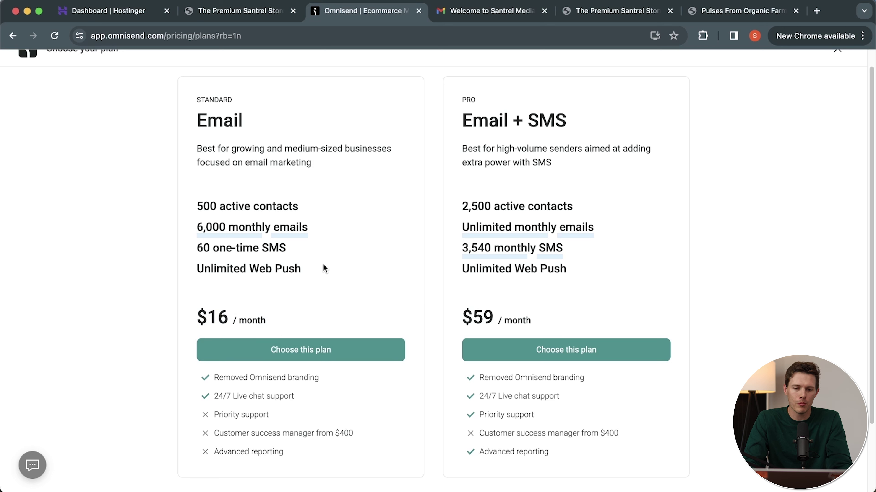
scroll(352, 287, "down", 3)
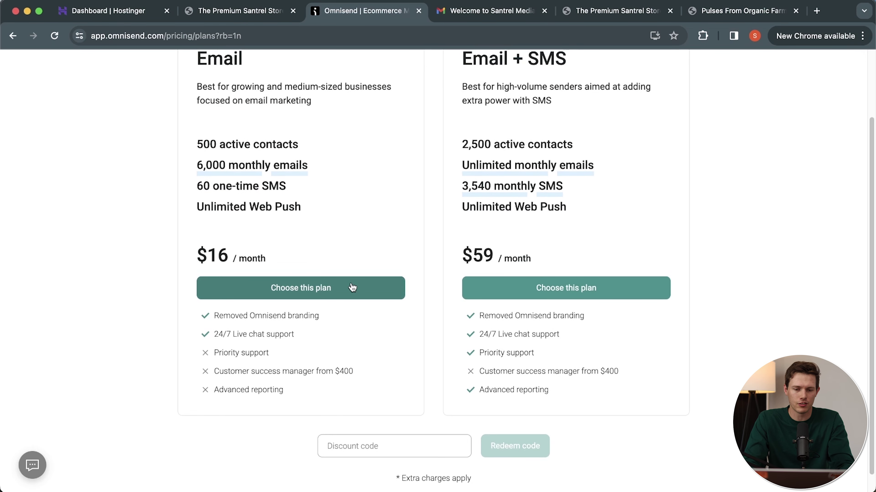
Choose the $16/month Standard Email plan, save the billing address and reach the credit-card form
left_click(315, 289)
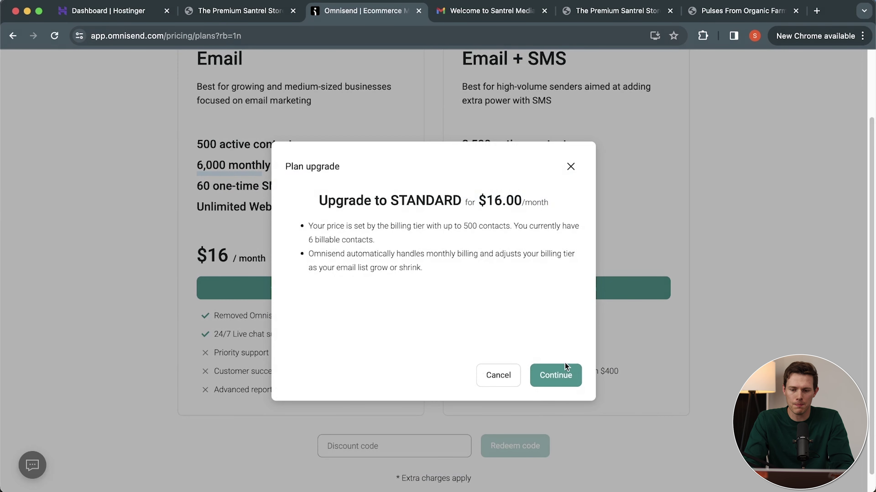
left_click(560, 376)
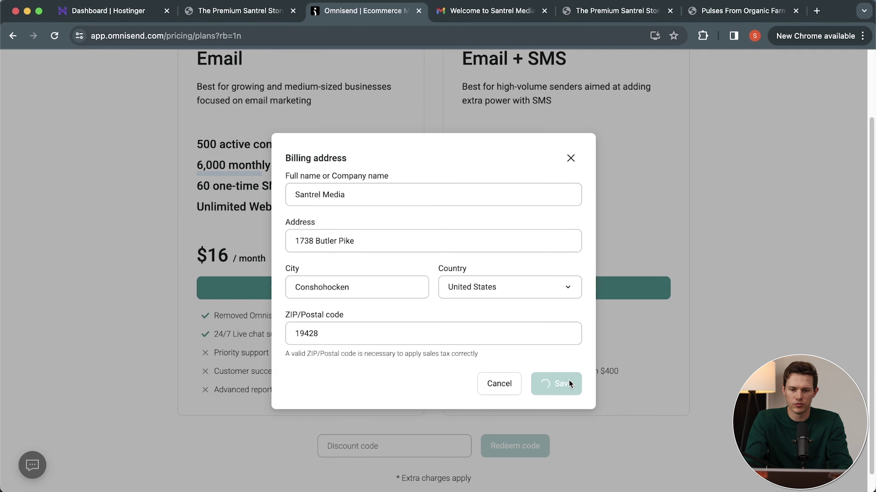
left_click(567, 383)
left_click(364, 195)
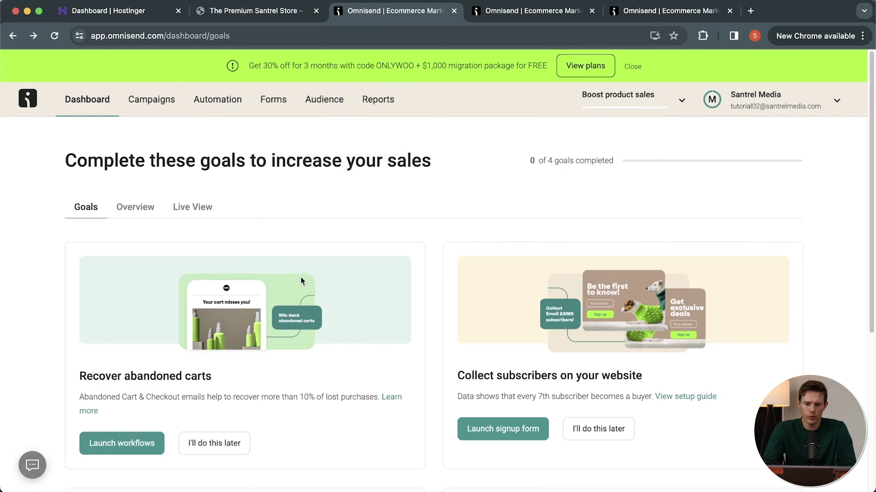
Scroll through the dashboard goals, then go to the Campaigns page
scroll(301, 280, "down", 4)
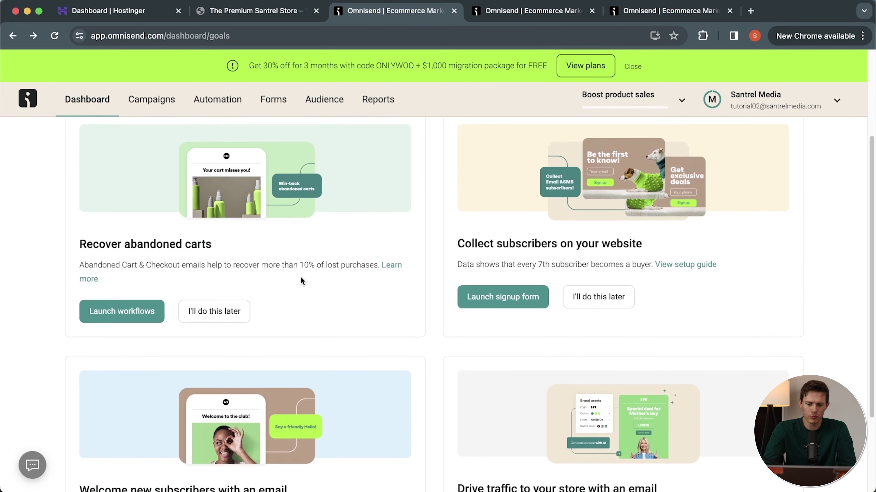
scroll(300, 281, "down", 1)
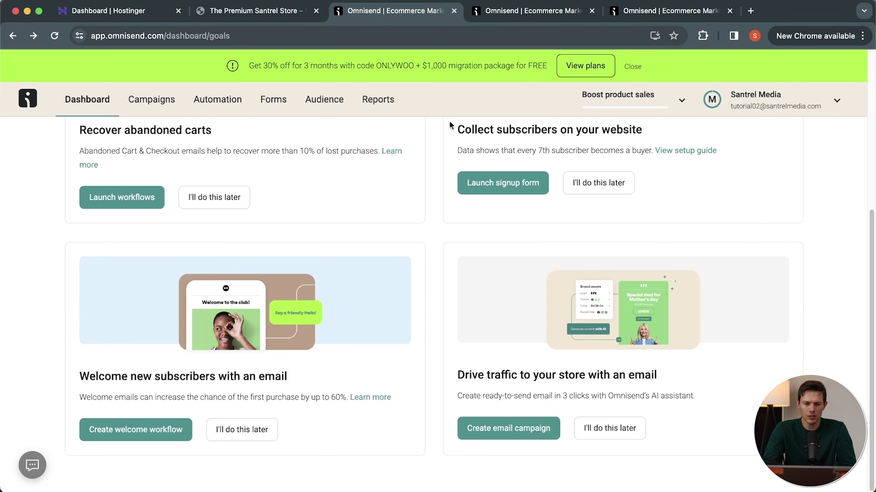
scroll(424, 397, "up", 10)
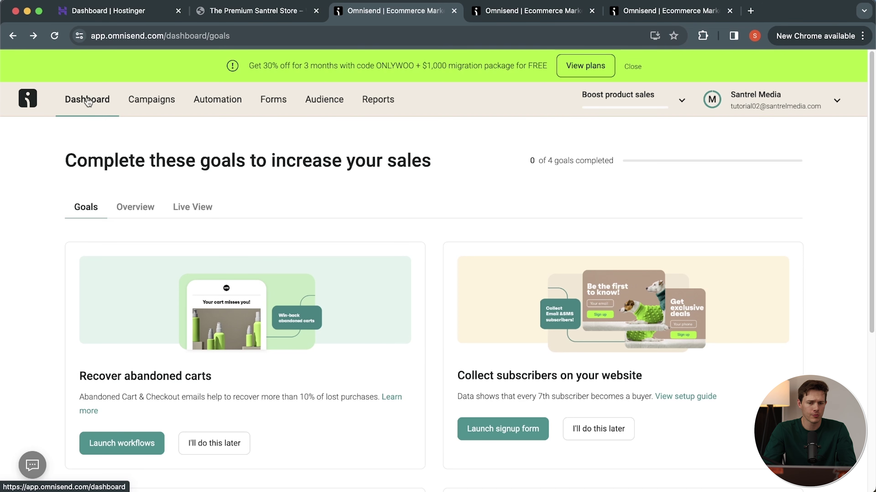
left_click(165, 109)
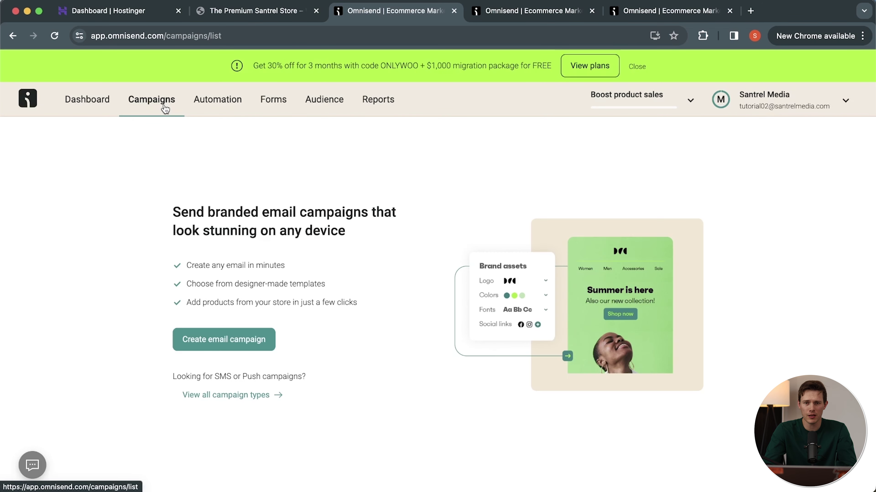
Visit the Automation and Forms sections, ending on the Audience contact list showing 1 contact
left_click(208, 107)
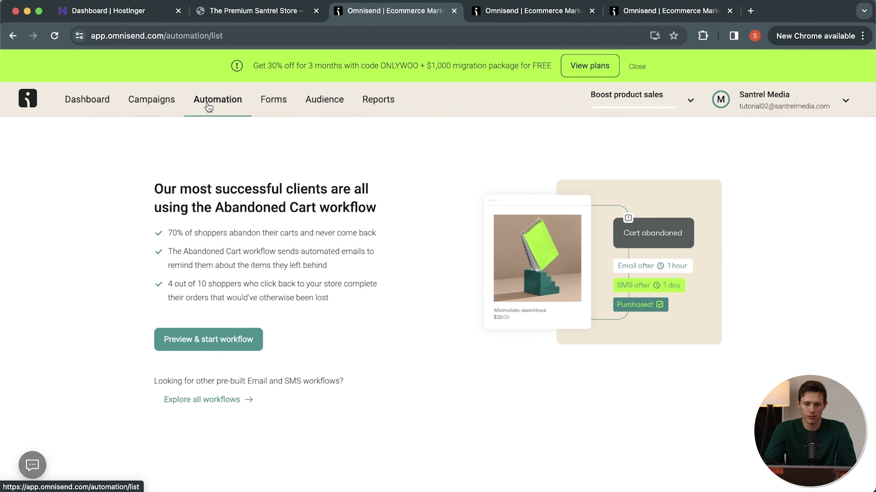
left_click(272, 111)
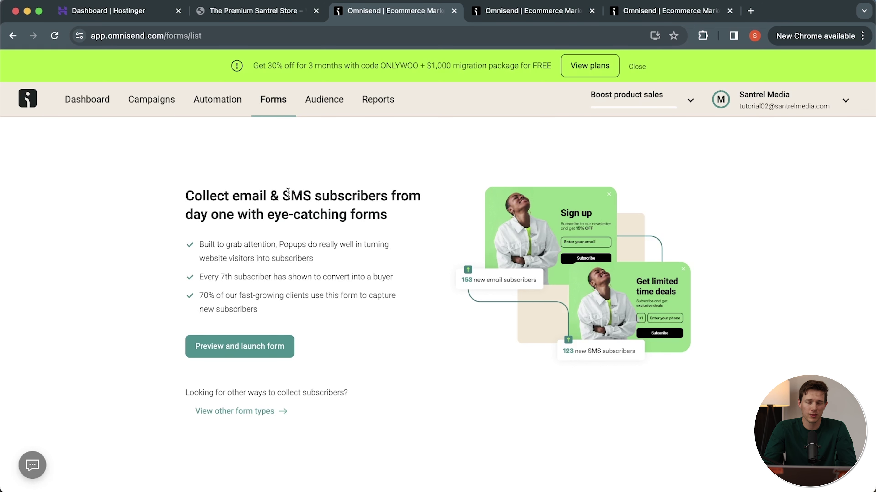
left_click(332, 103)
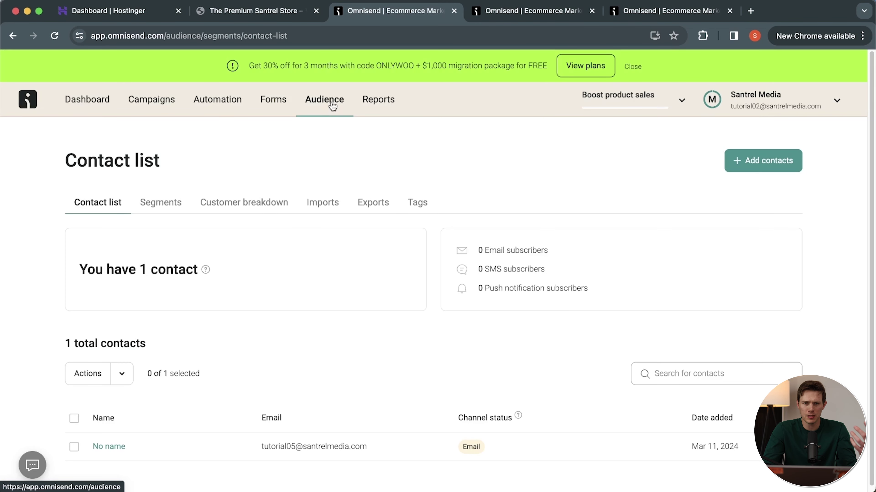
Check the empty Segments tab, the Contact list and Reports, then go back to Automation
left_click(164, 205)
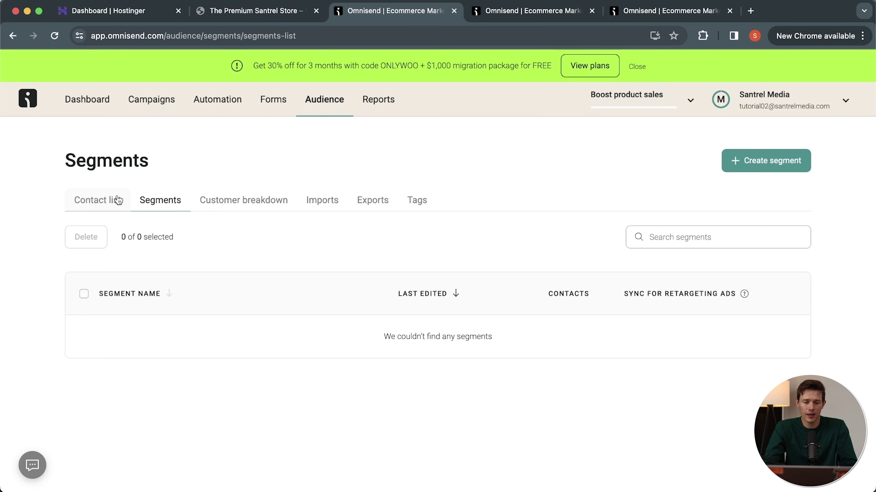
left_click(119, 200)
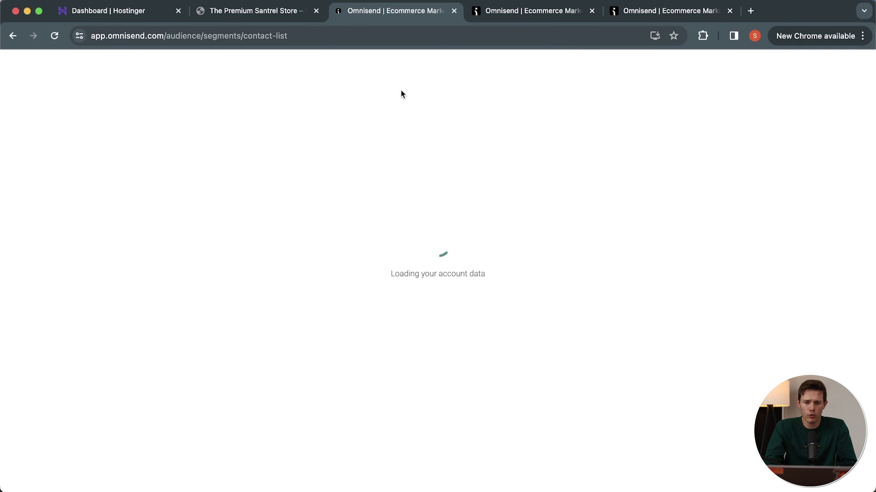
left_click(376, 109)
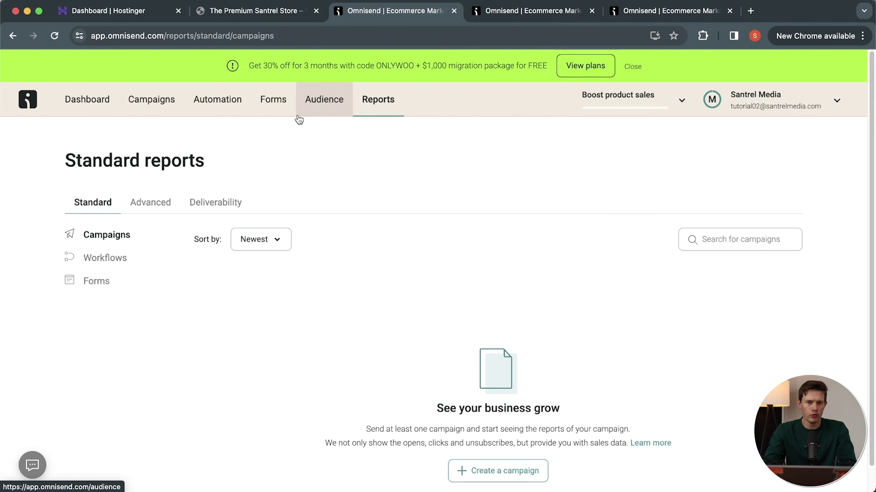
left_click(225, 109)
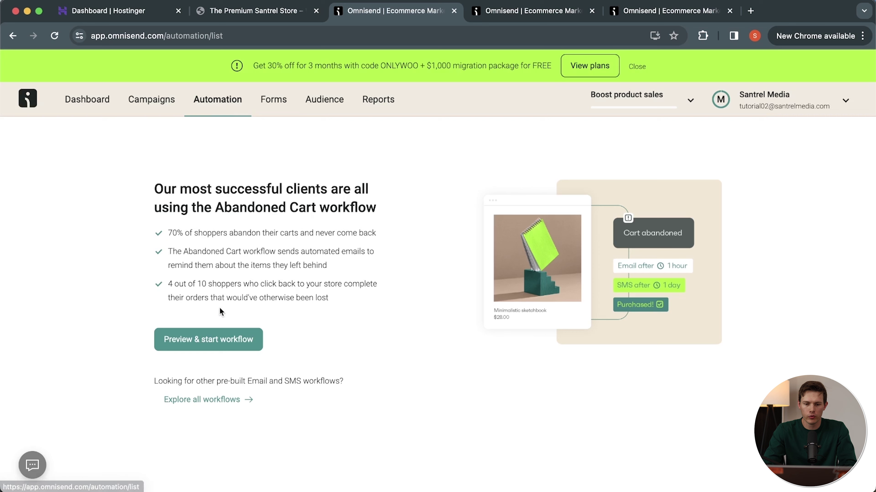
Start the Abandoned Cart and Abandoned Checkout workflows using emails only, with no SMS
left_click(222, 341)
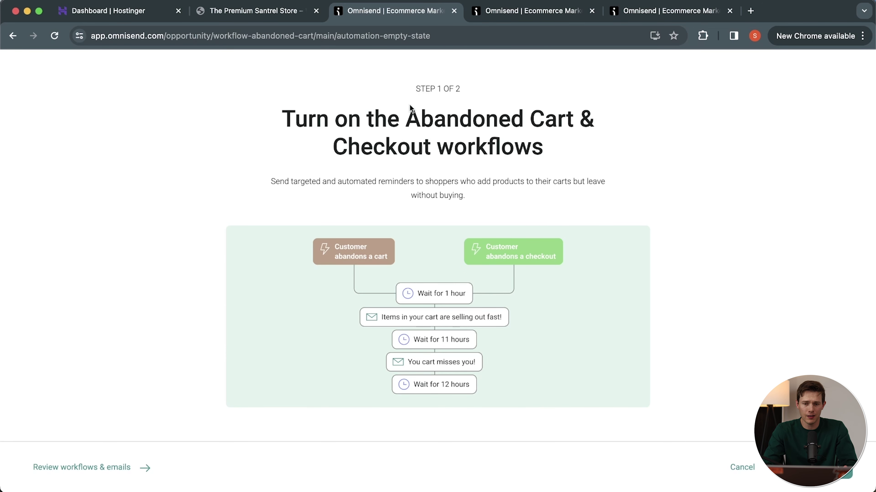
left_click(844, 468)
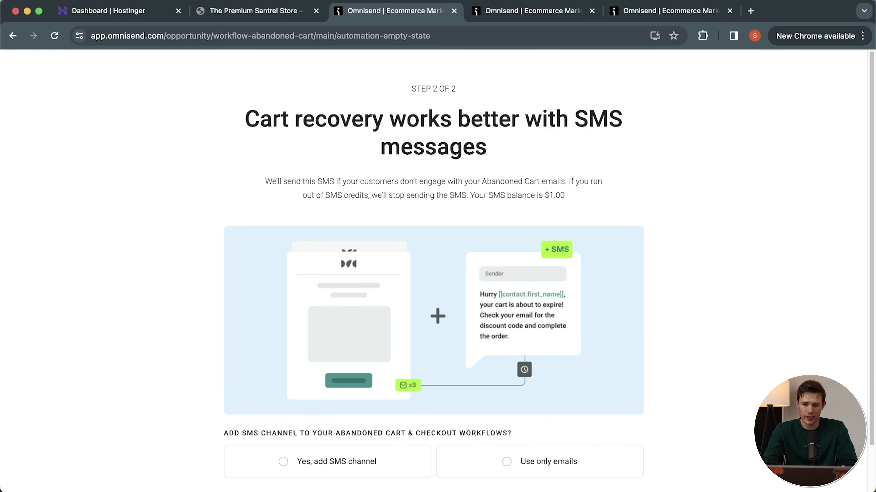
scroll(667, 336, "down", 2)
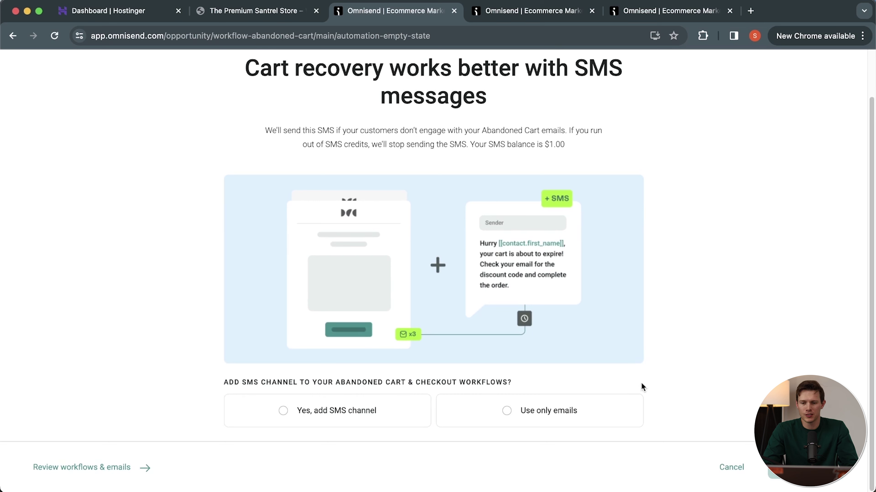
left_click(600, 399)
left_click(814, 470)
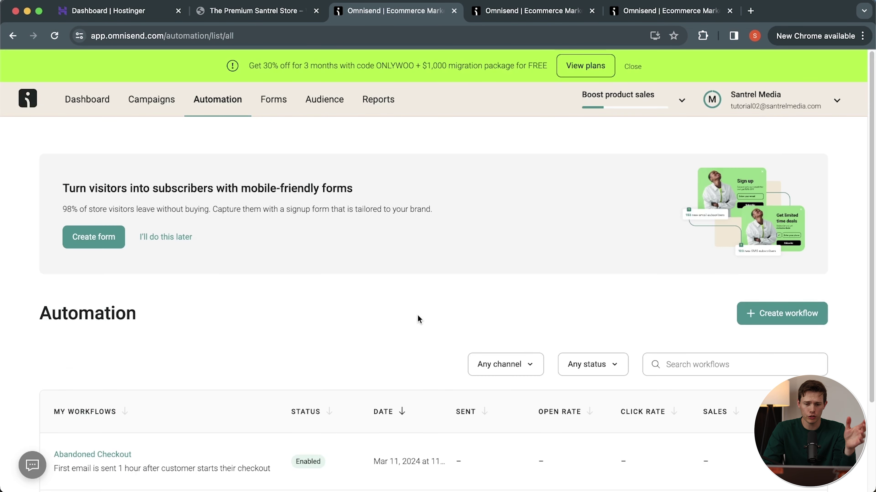
scroll(417, 317, "down", 3)
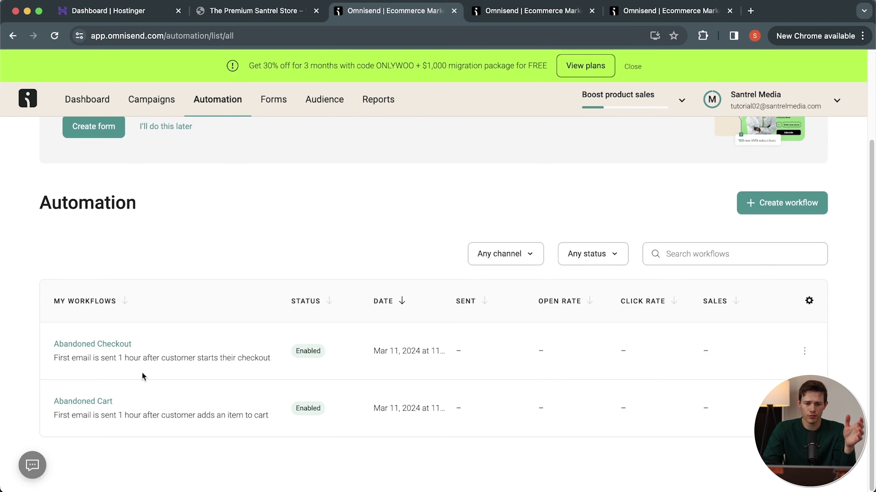
Open the Abandoned Checkout workflow and inspect its trigger filter details
left_click(85, 344)
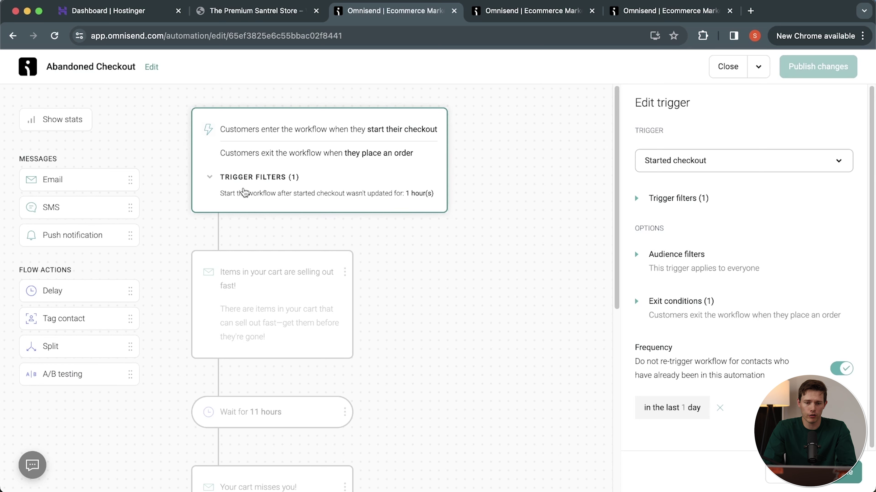
left_click(213, 179)
left_click(215, 182)
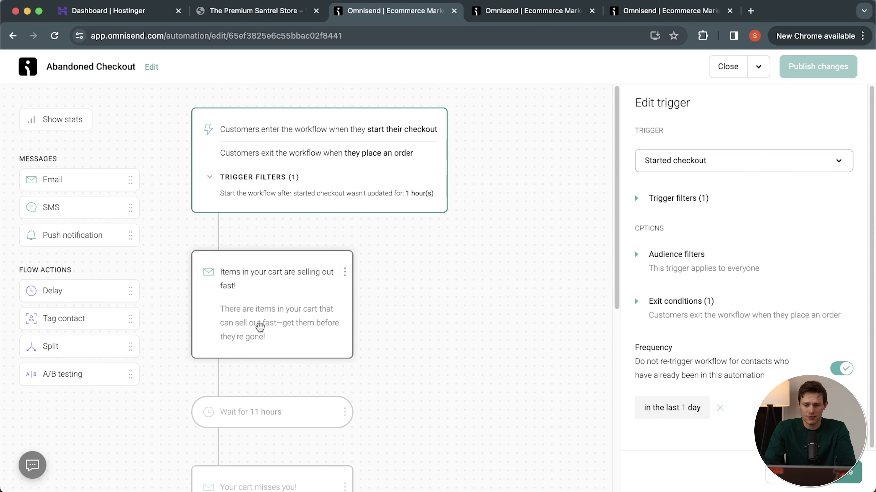
Review each reminder email and the 12-hour wait, then edit 'Items in your cart are selling out fast!'
left_click(258, 327)
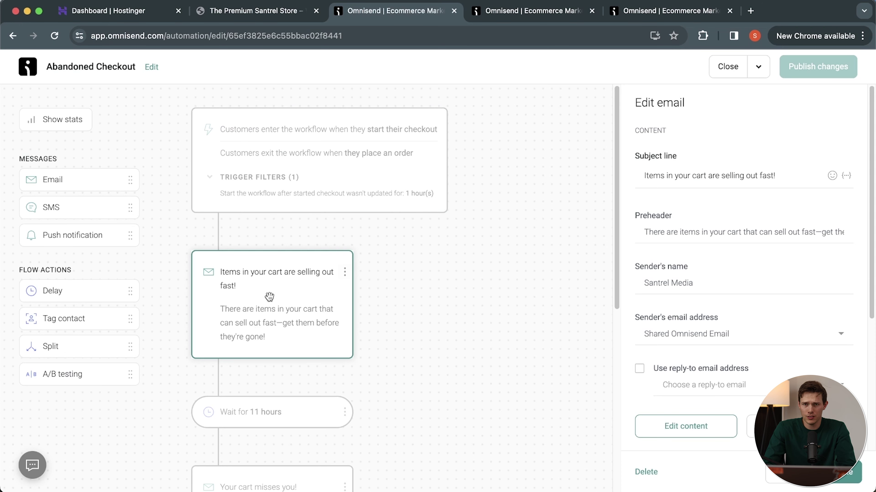
scroll(269, 296, "down", 5)
left_click(306, 304)
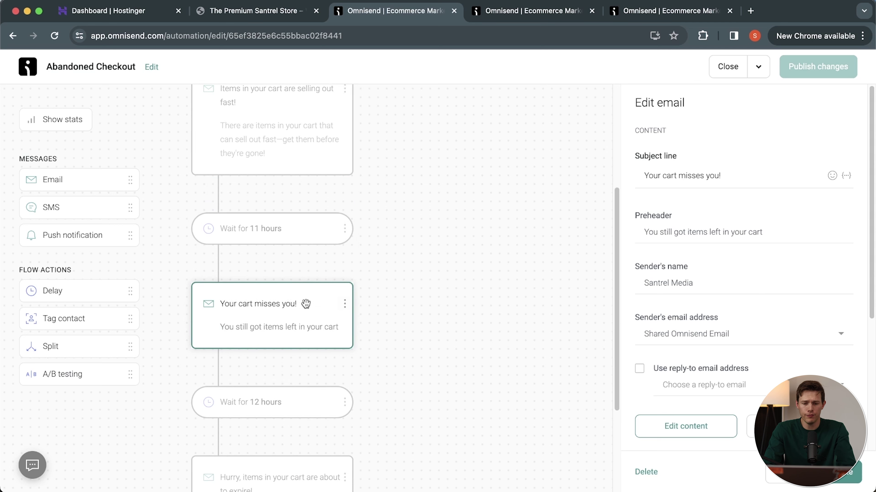
scroll(306, 303, "down", 3)
left_click(293, 279)
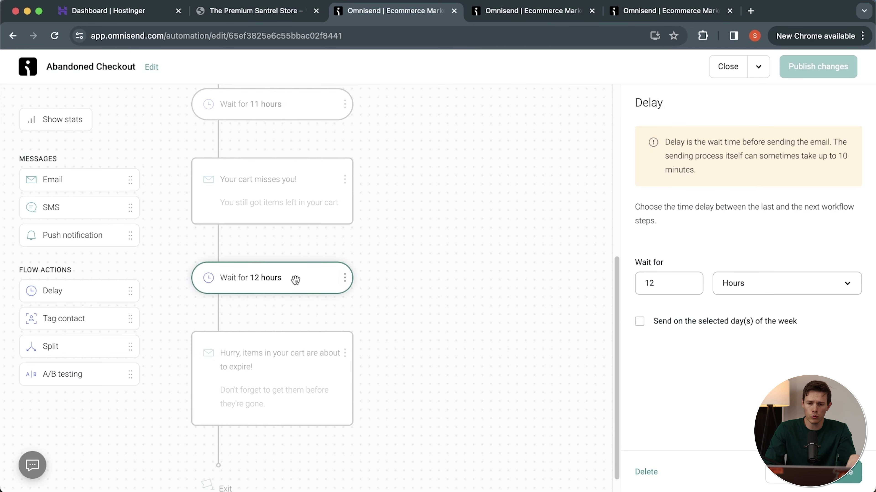
left_click(299, 365)
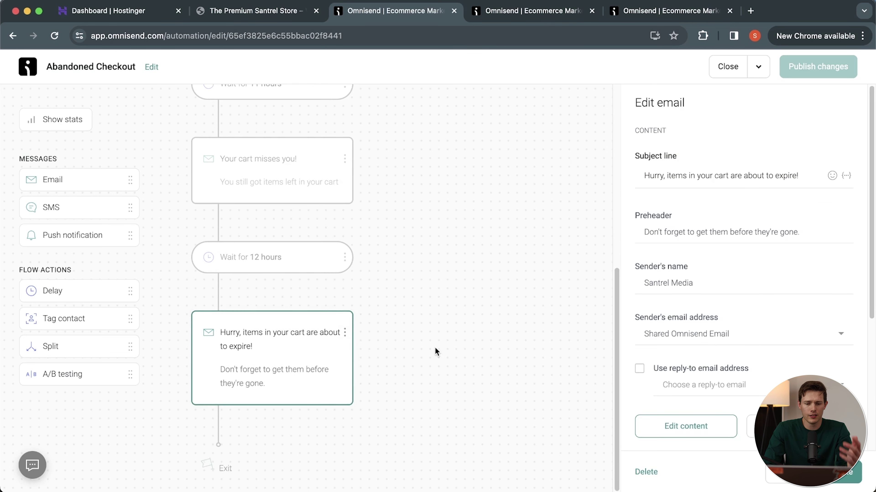
scroll(435, 348, "up", 10)
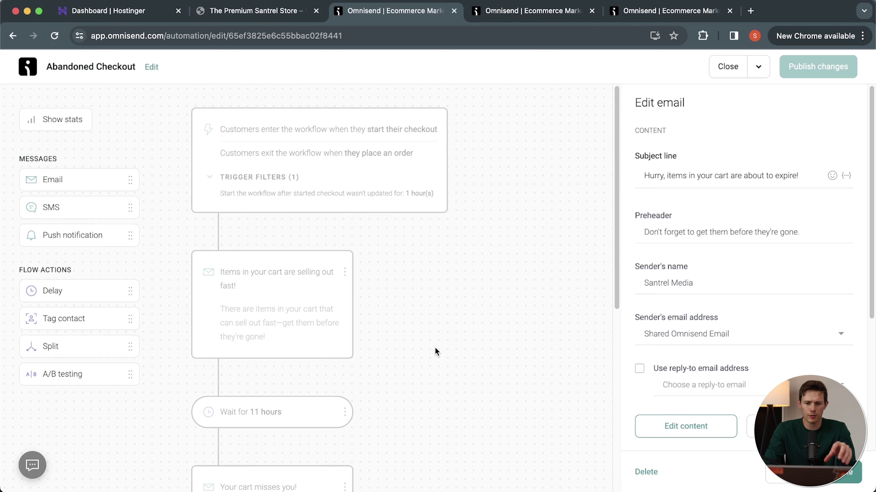
left_click(321, 299)
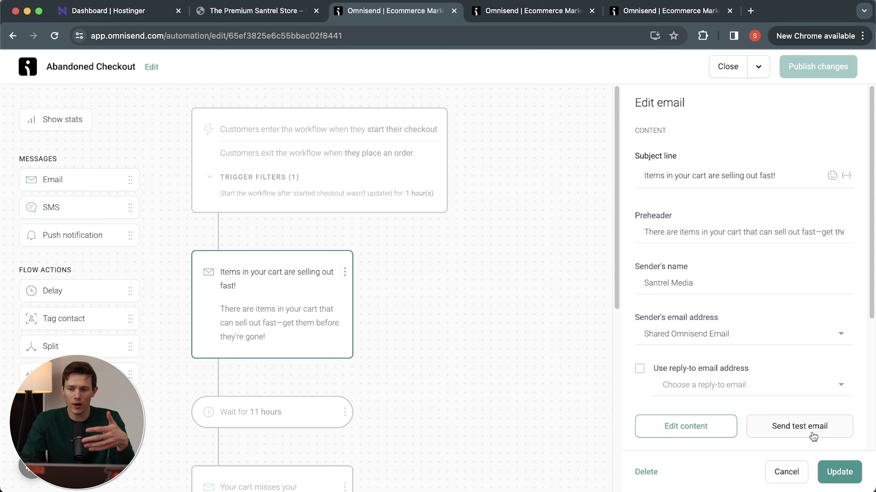
left_click(701, 435)
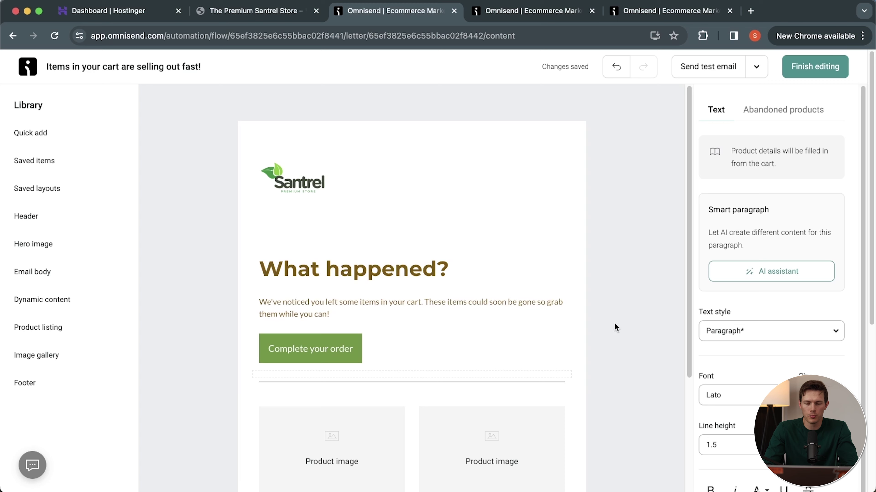
Read through the cart-reminder email, including the note that product details come from the cart
scroll(617, 328, "down", 5)
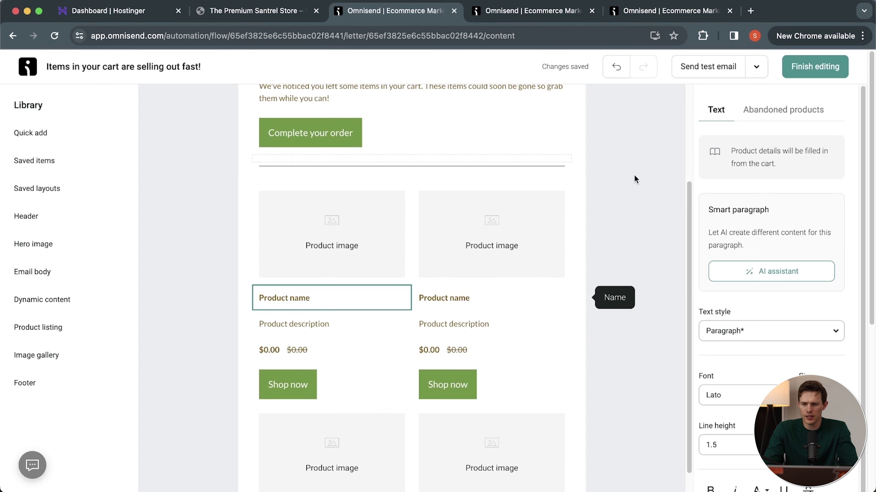
left_click_drag(731, 148, 781, 165)
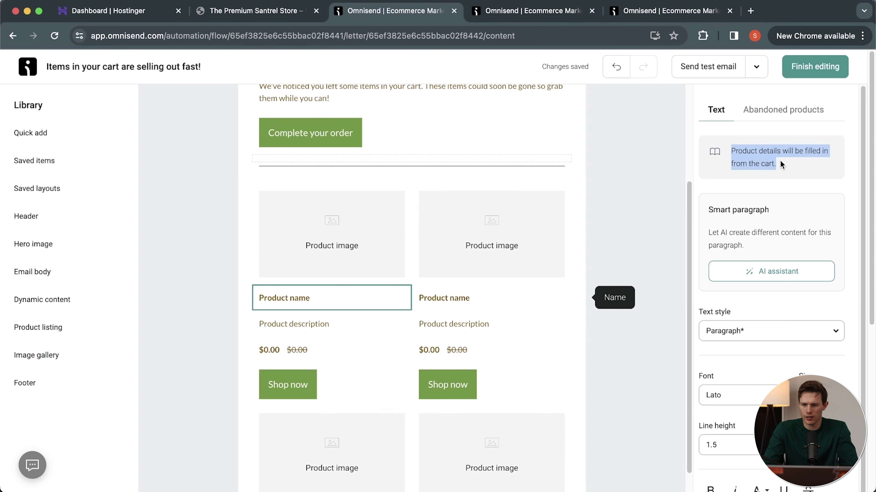
left_click(632, 224)
scroll(635, 224, "down", 5)
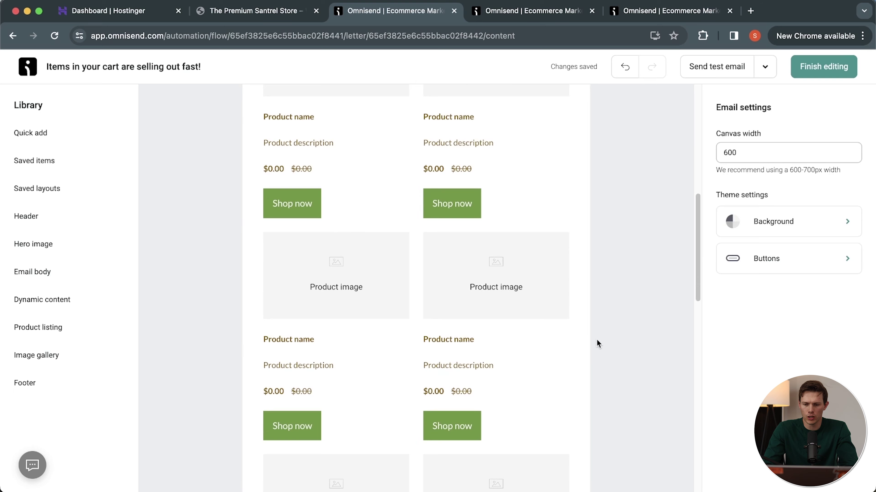
scroll(596, 340, "down", 5)
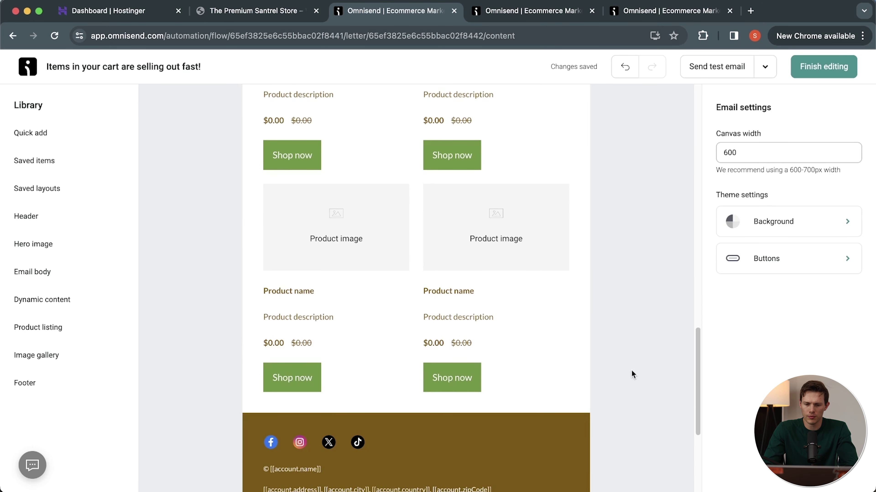
scroll(631, 371, "down", 1)
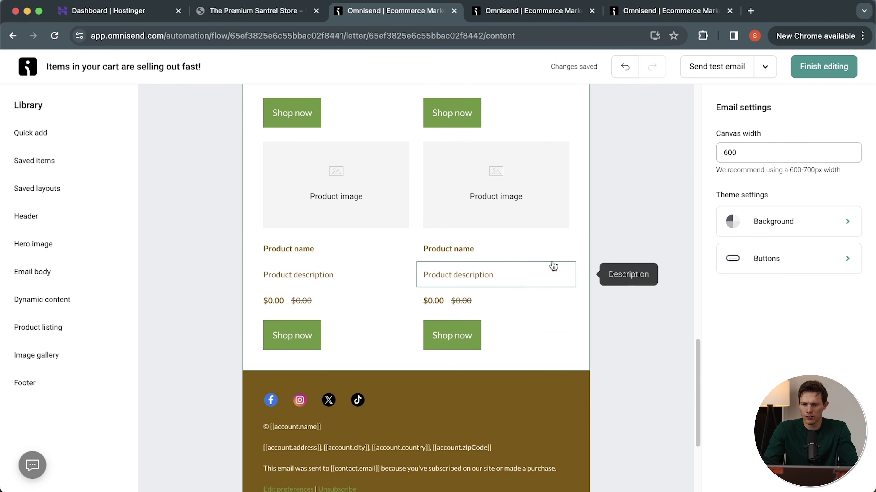
scroll(691, 260, "up", 3)
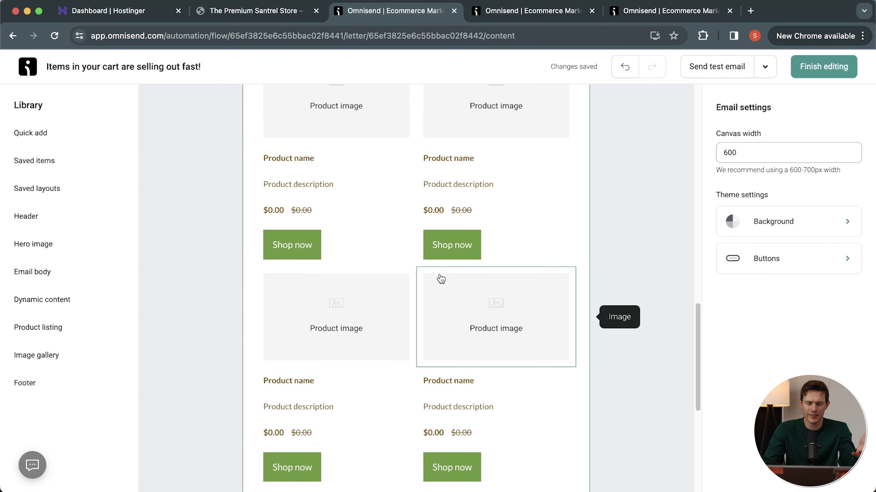
scroll(461, 343, "down", 6)
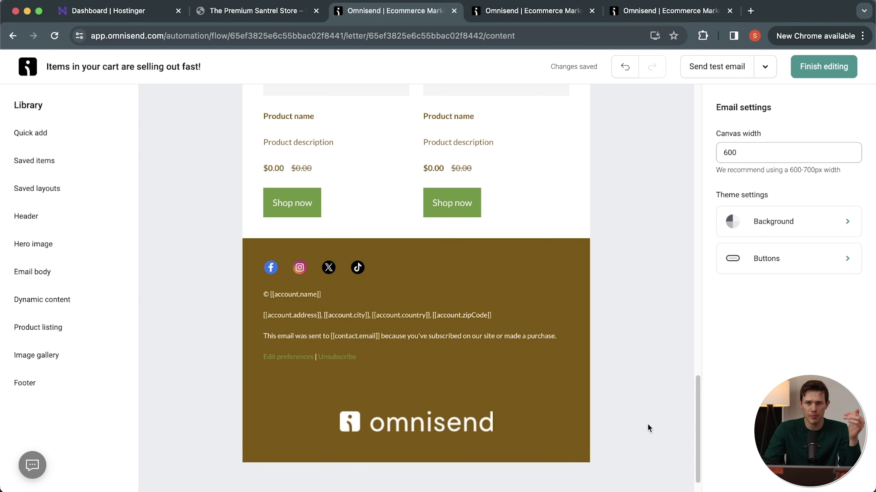
scroll(639, 398, "up", 20)
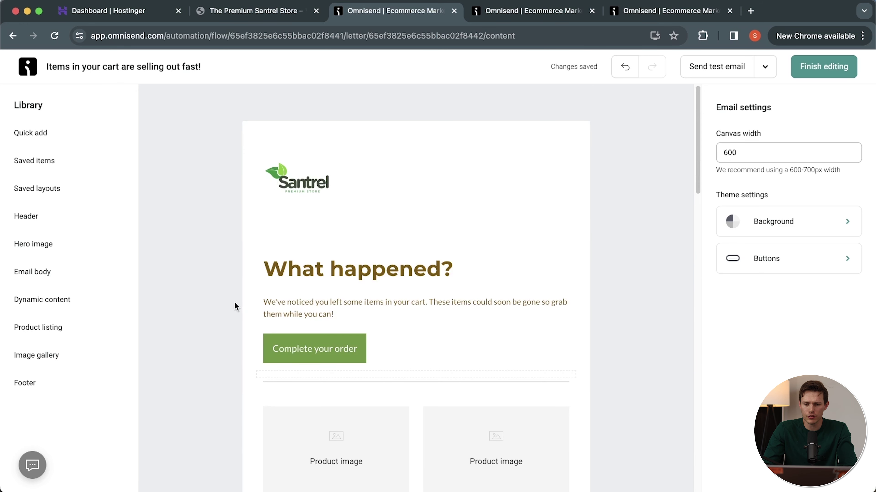
Duplicate the What happened? section, then delete the duplicate
mouse_move(274, 345)
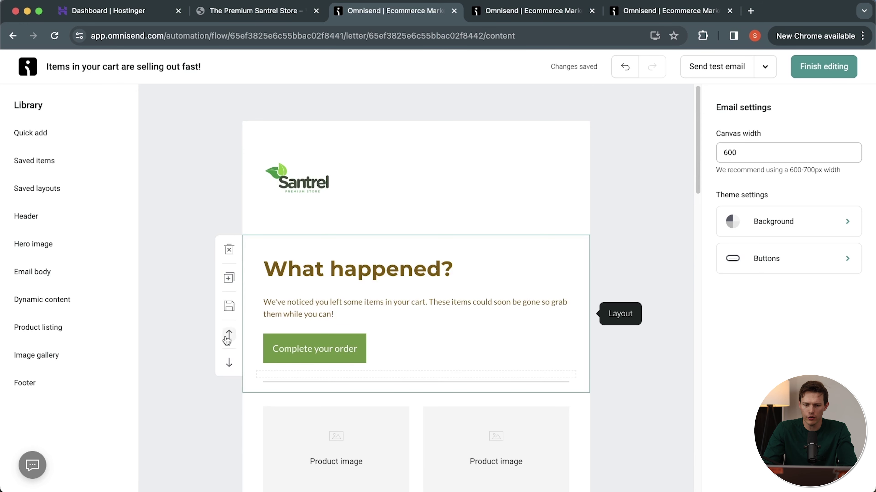
left_click(229, 280)
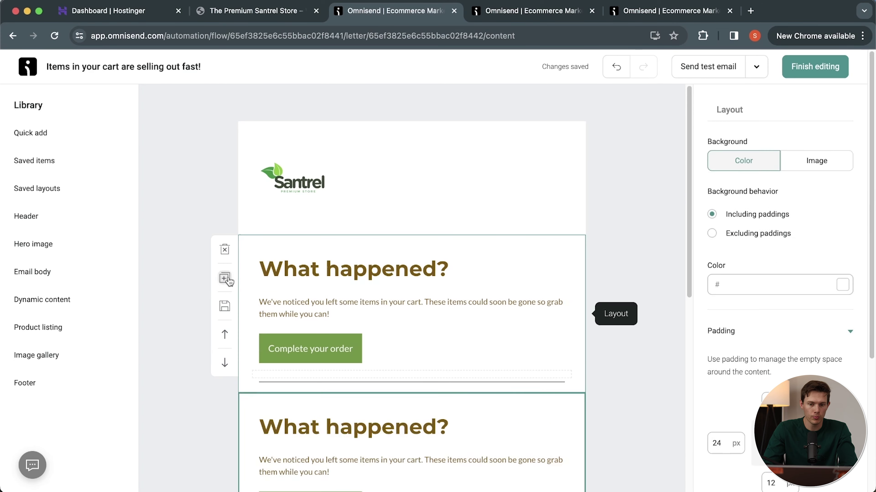
scroll(483, 329, "down", 10)
scroll(487, 280, "up", 4)
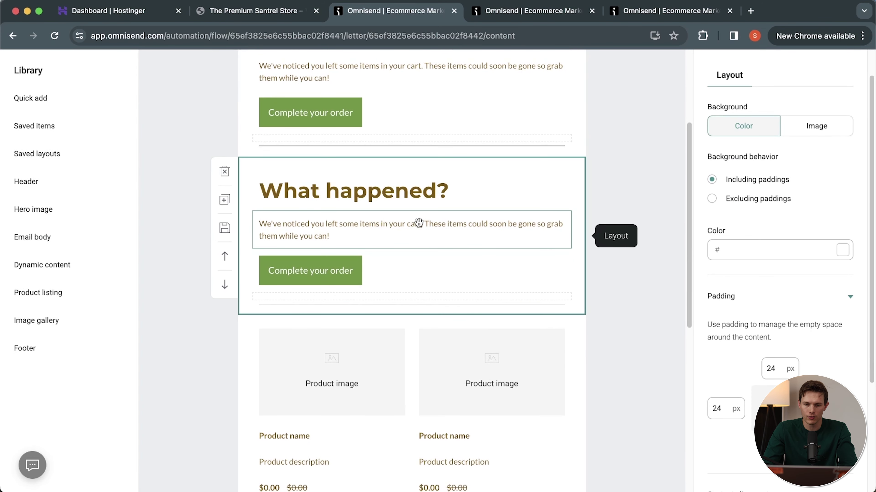
left_click(224, 171)
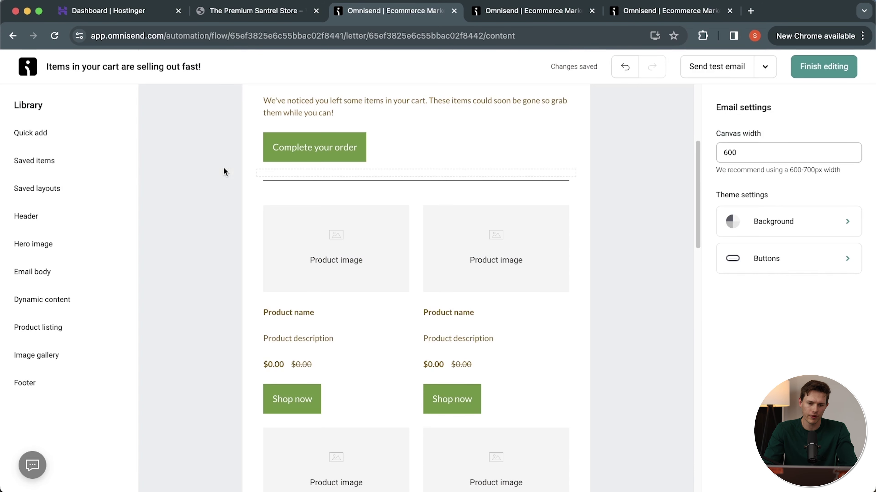
Browse the Quick add content items, then finish editing and return to the workflow
left_click(60, 141)
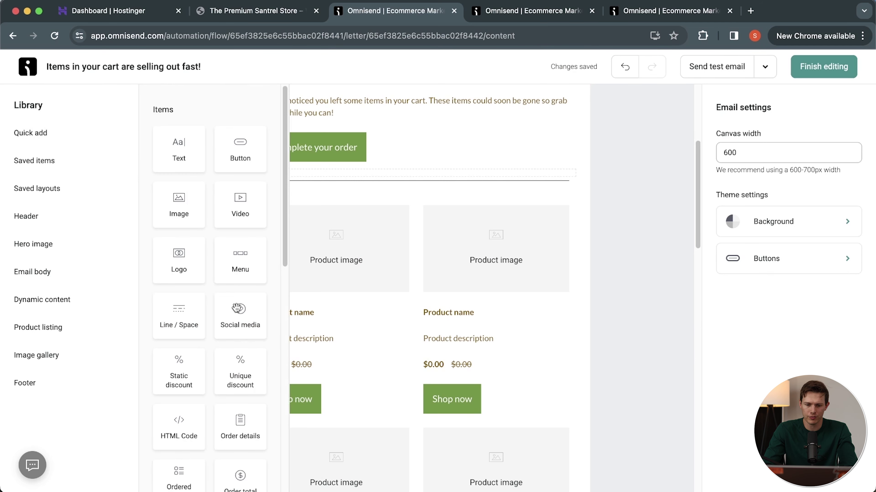
scroll(238, 308, "down", 2)
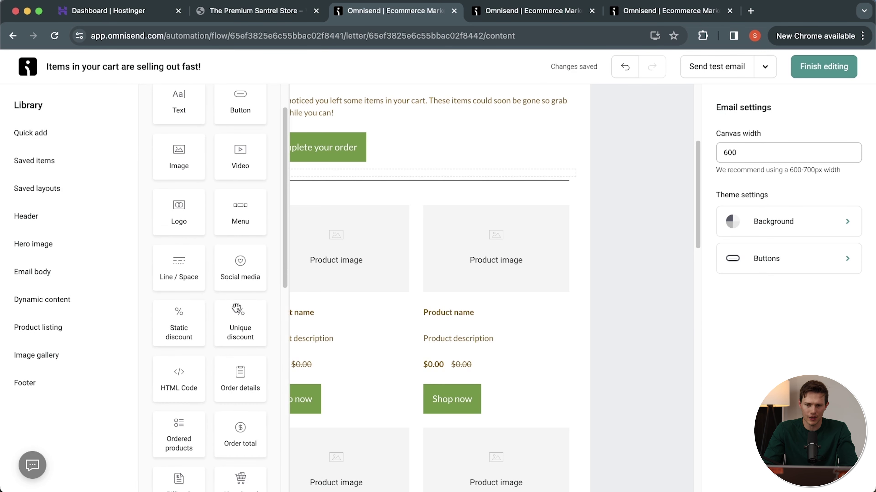
scroll(555, 286, "up", 5)
scroll(556, 285, "down", 3)
scroll(556, 285, "up", 3)
left_click(845, 71)
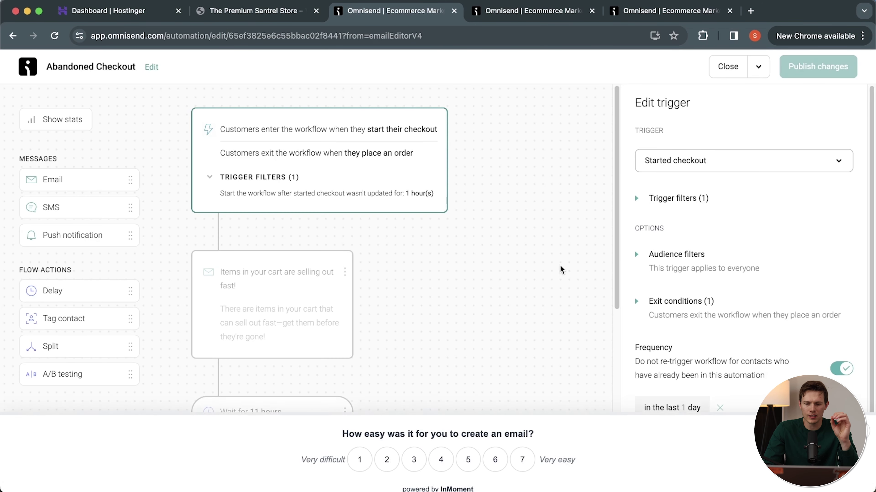
Open the 'Hurry, items in your cart are about to expire!' email's content for editing
scroll(449, 319, "down", 5)
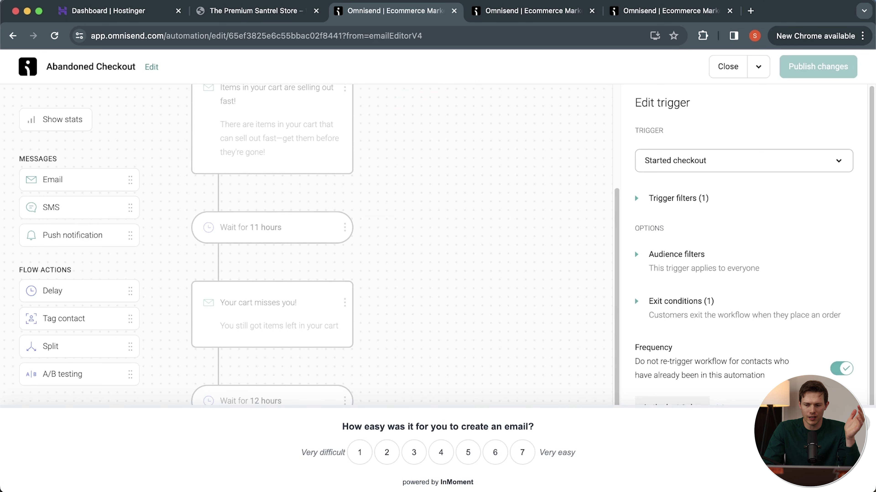
scroll(432, 342, "down", 4)
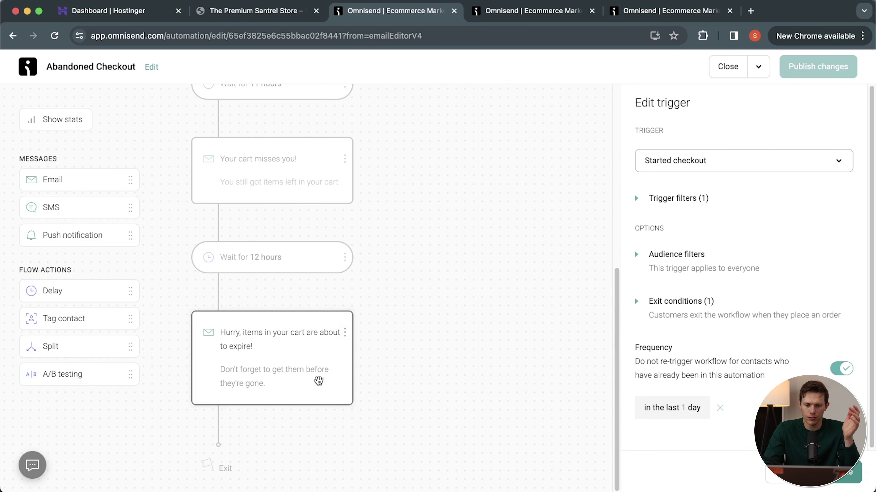
left_click(310, 379)
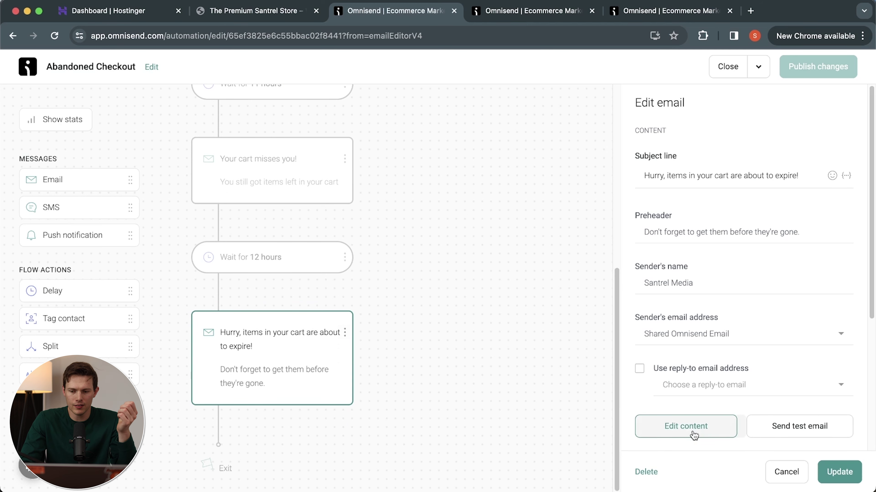
left_click(686, 426)
Add a centred medium heading 'Save 10% on us!' below the Complete order section
mouse_move(69, 133)
left_click_drag(180, 146, 378, 315)
left_click(378, 315)
key("super+a")
type("Sa")
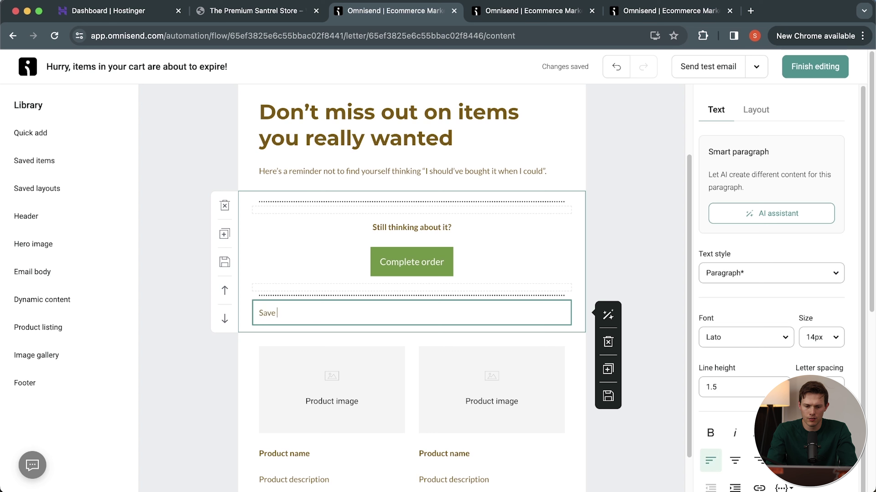
type("ve 10% on us")
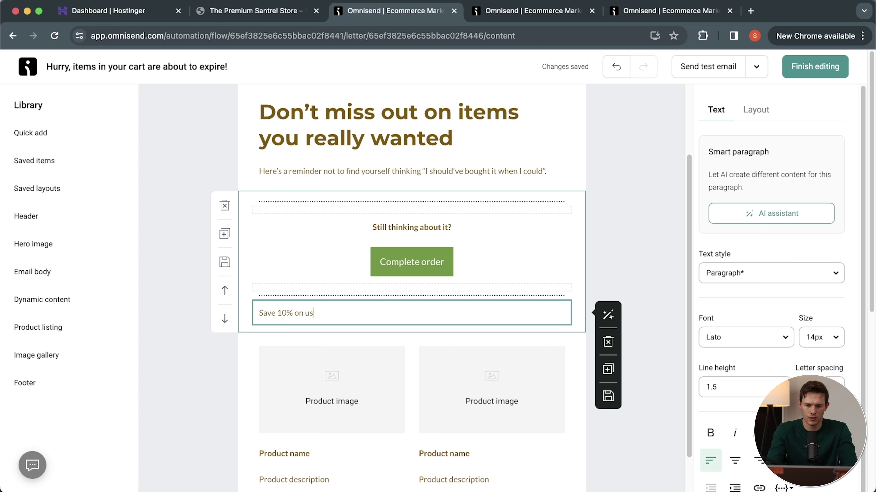
type("!")
key("super+a")
left_click(781, 273)
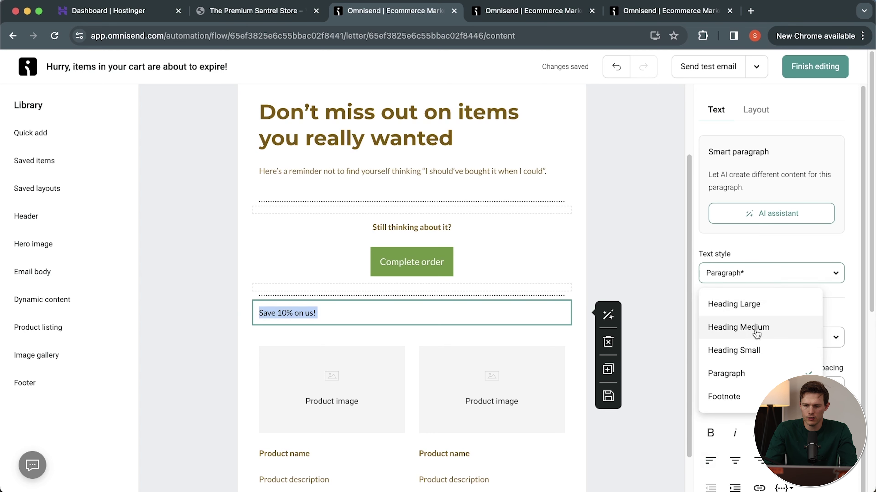
left_click(789, 332)
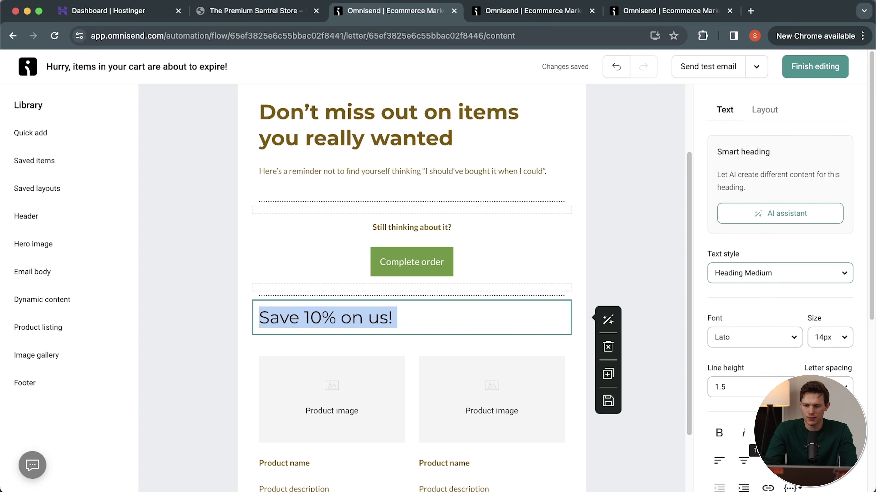
left_click(744, 461)
Set the 10% discount to apply only to orders with a minimum price of 25
left_click(36, 134)
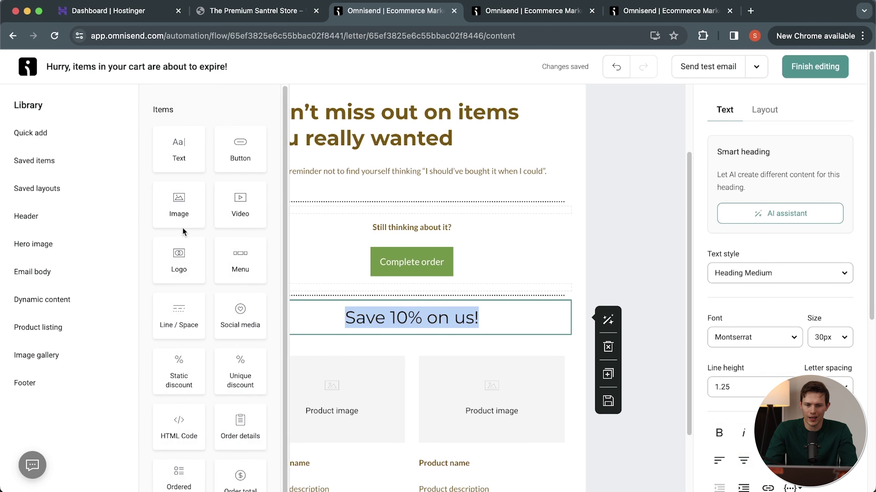
scroll(223, 291, "down", 5)
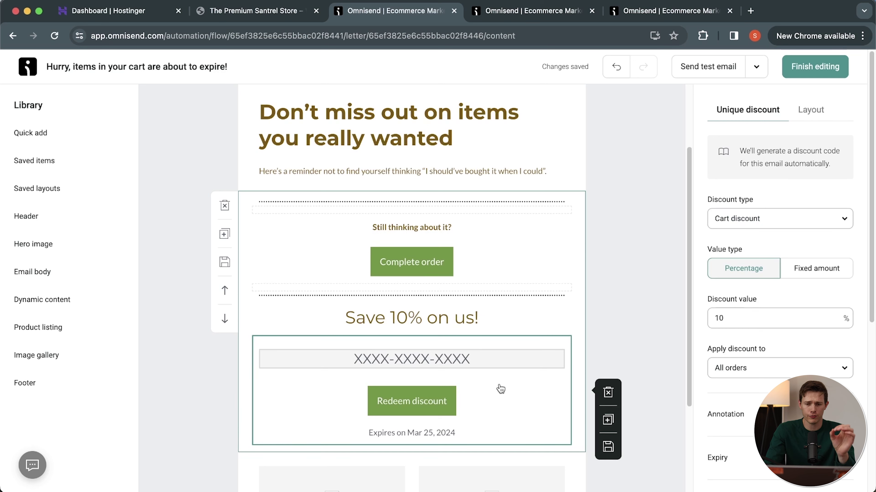
scroll(500, 389, "down", 2)
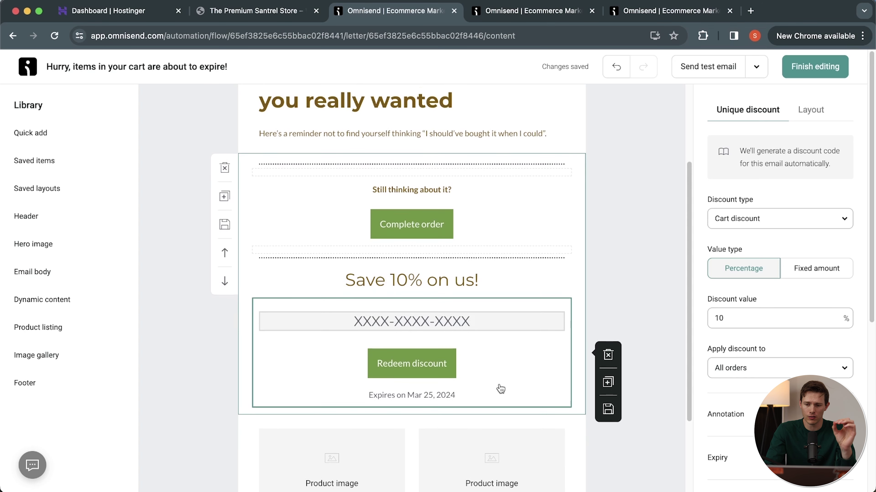
scroll(500, 389, "down", 1)
left_click(797, 318)
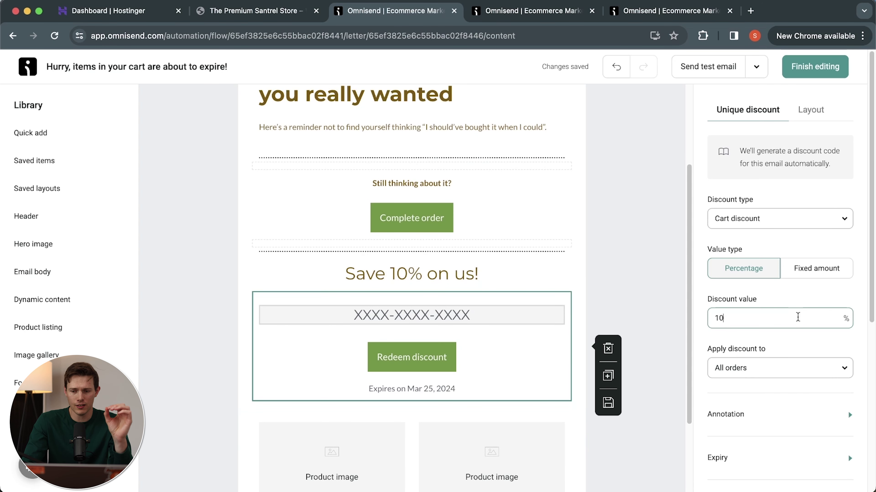
left_click(766, 372)
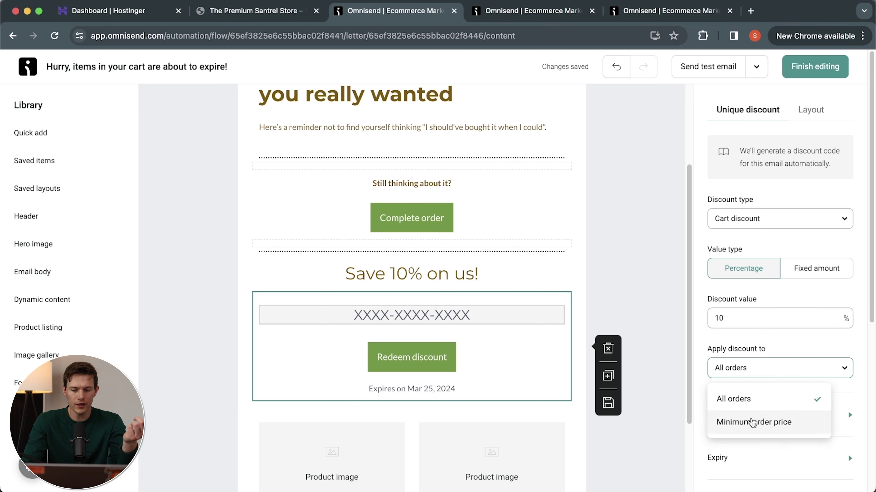
left_click(752, 422)
left_click_drag(725, 418, 668, 420)
type("25")
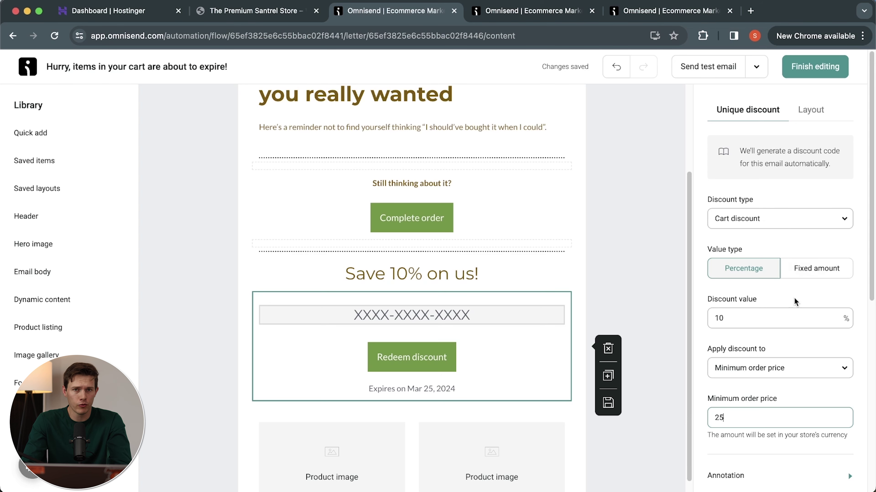
Review the 14-day discount expiry and the Redeem discount button settings
scroll(795, 302, "down", 5)
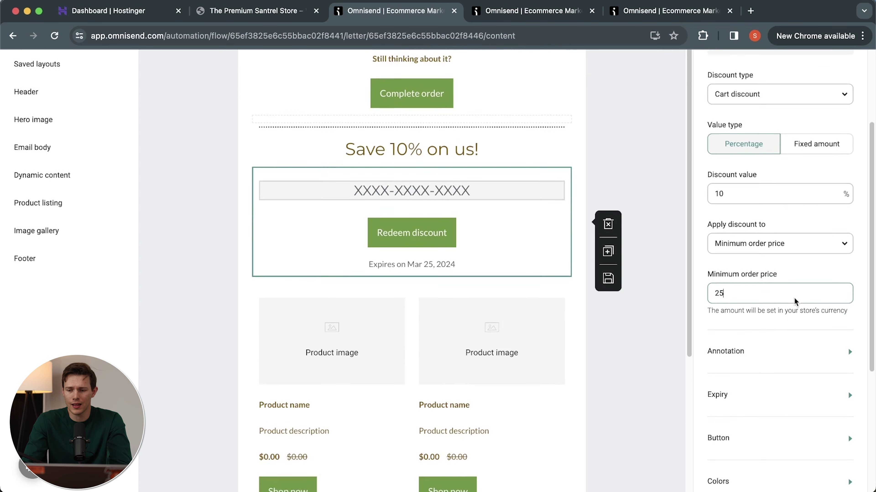
left_click(757, 369)
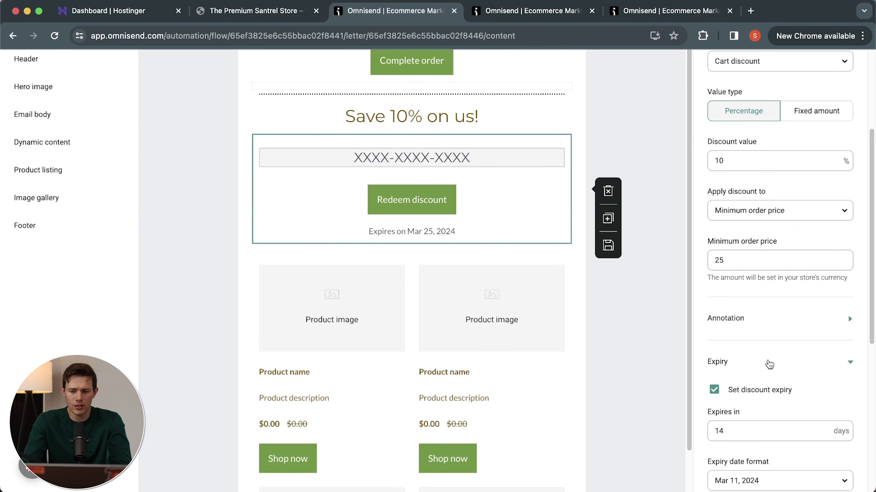
scroll(765, 365, "down", 5)
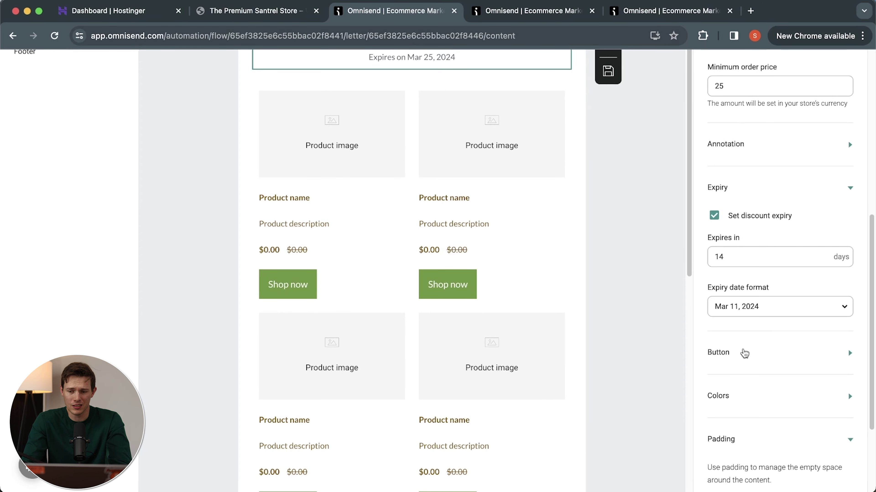
left_click(745, 364)
scroll(746, 364, "down", 5)
scroll(745, 364, "down", 2)
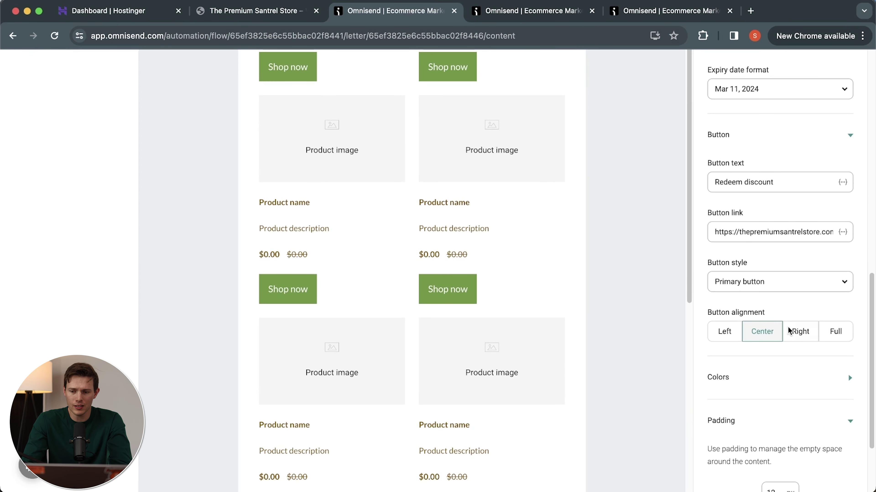
scroll(776, 356, "down", 3)
scroll(776, 358, "up", 10)
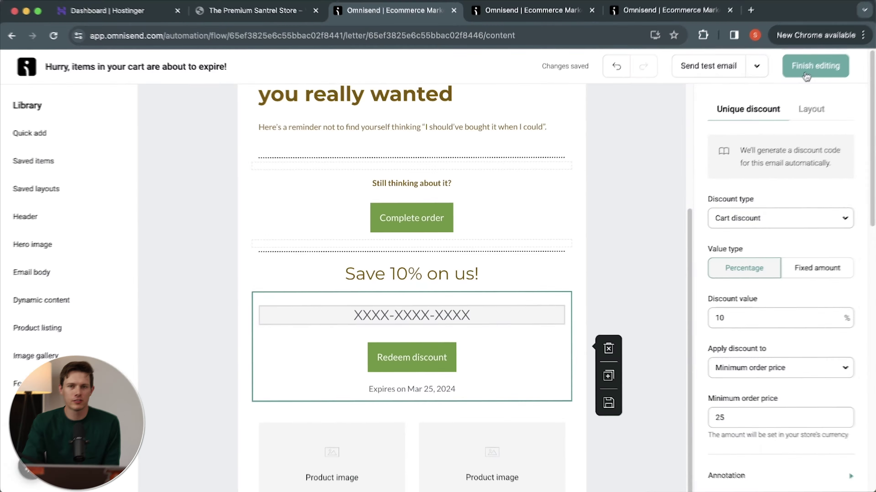
Insert a 30-minute delay before the 'Items in your cart are selling out fast!' email
left_click(805, 76)
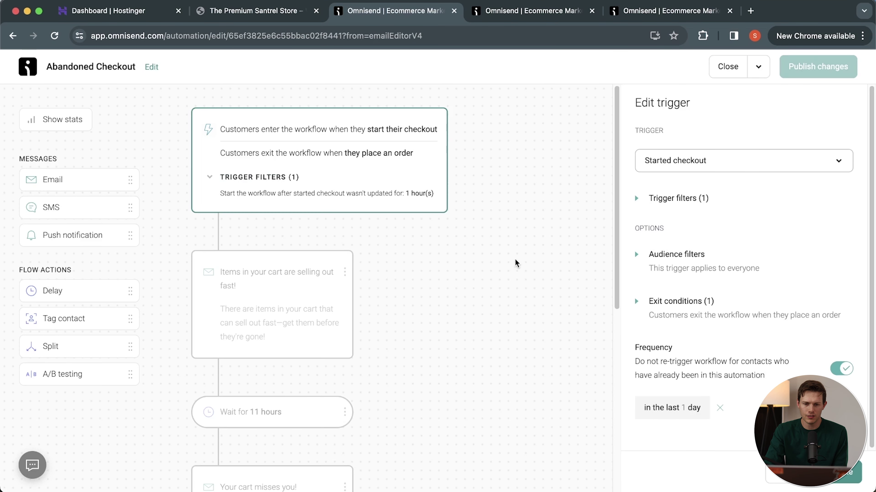
left_click(523, 241)
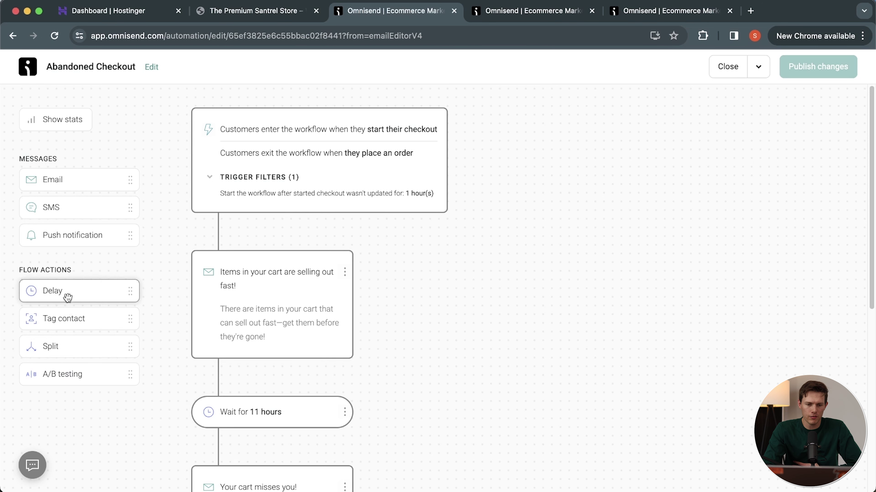
left_click_drag(68, 295, 248, 230)
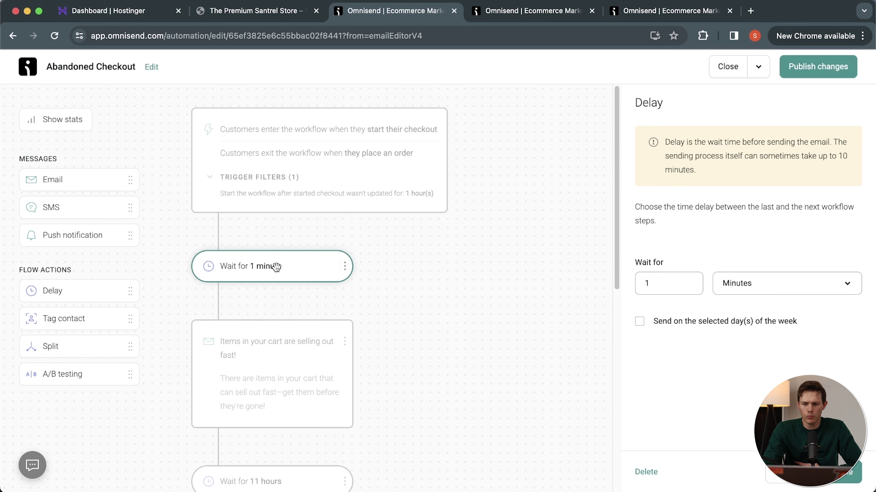
double_click(685, 280)
type("30")
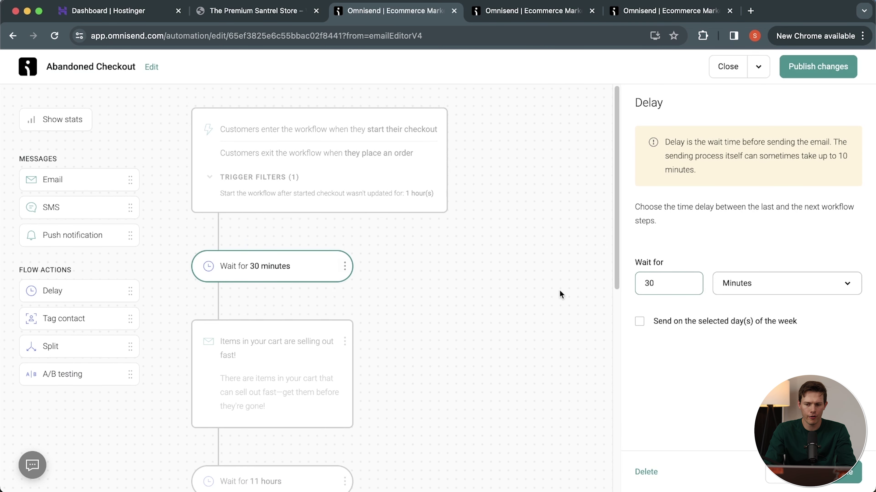
left_click(850, 474)
scroll(433, 242, "down", 3)
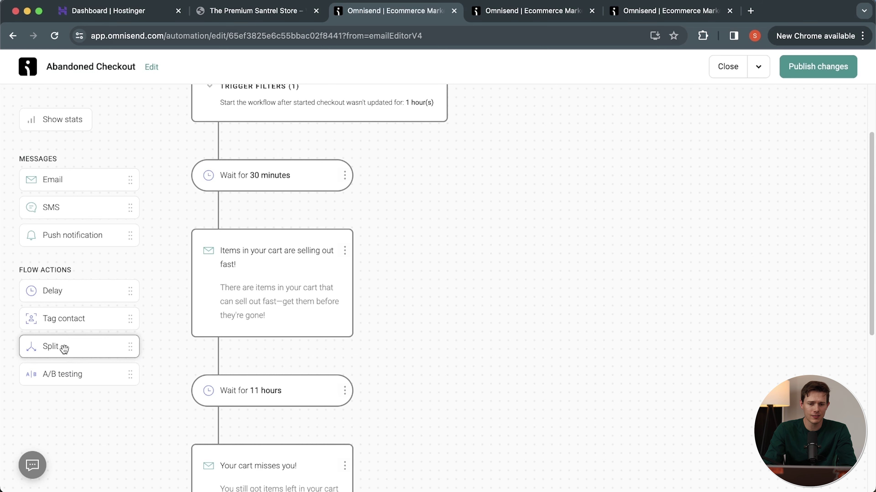
Add a split on Message engagement: opened the email 'Items in your cart are selling out fast!'
left_click_drag(53, 348, 250, 361)
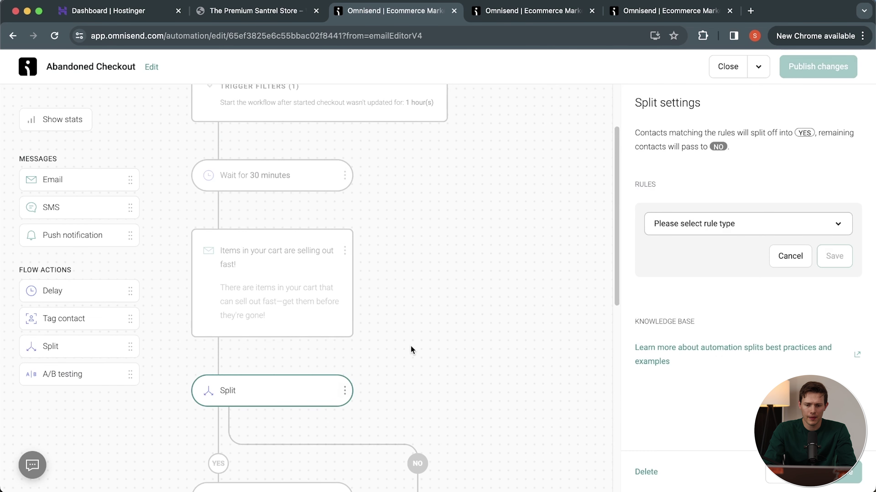
scroll(411, 346, "down", 4)
left_click(751, 224)
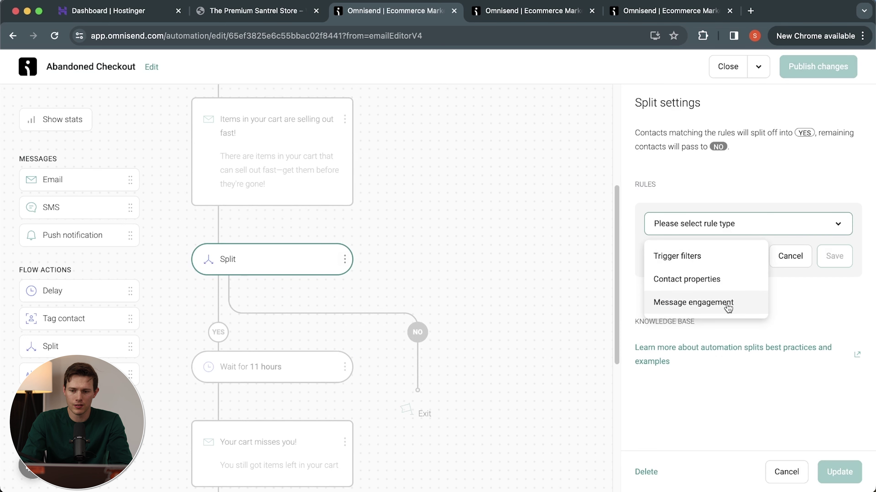
left_click(728, 303)
left_click(697, 256)
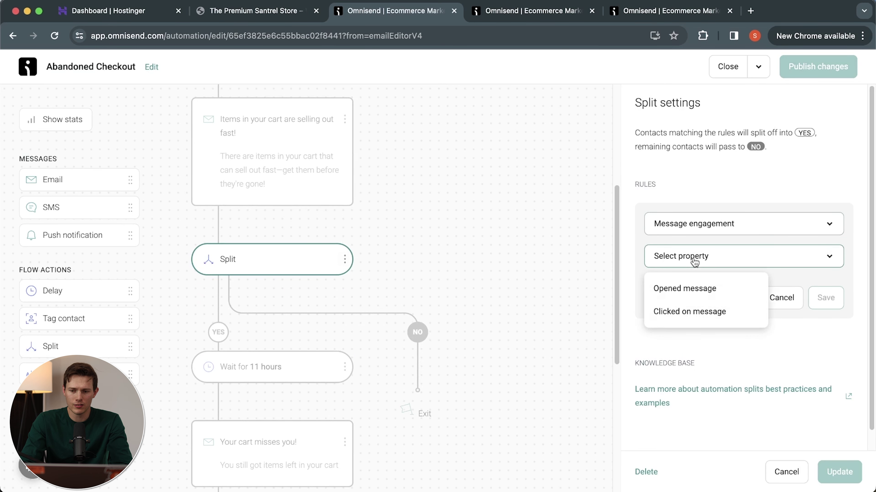
left_click(705, 292)
left_click(669, 299)
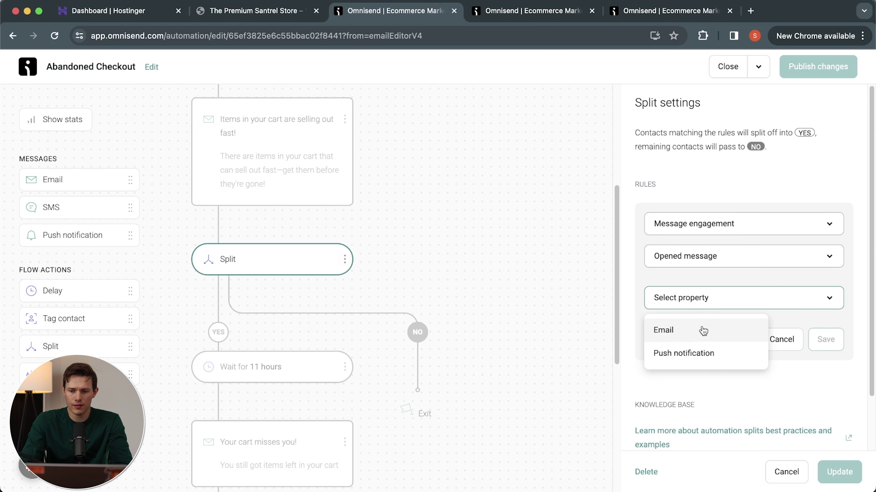
left_click(705, 330)
left_click(739, 339)
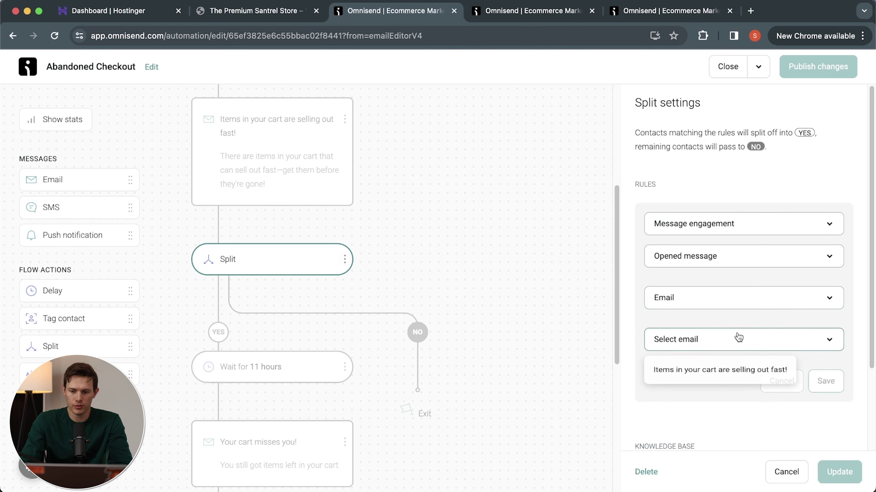
left_click(706, 373)
left_click(826, 381)
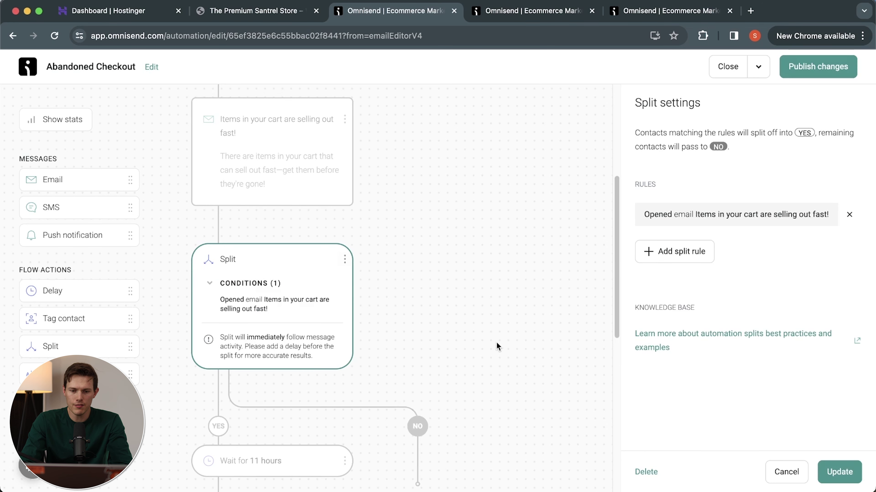
Apply the split and check its YES and NO branches in the workflow
scroll(231, 412, "down", 5)
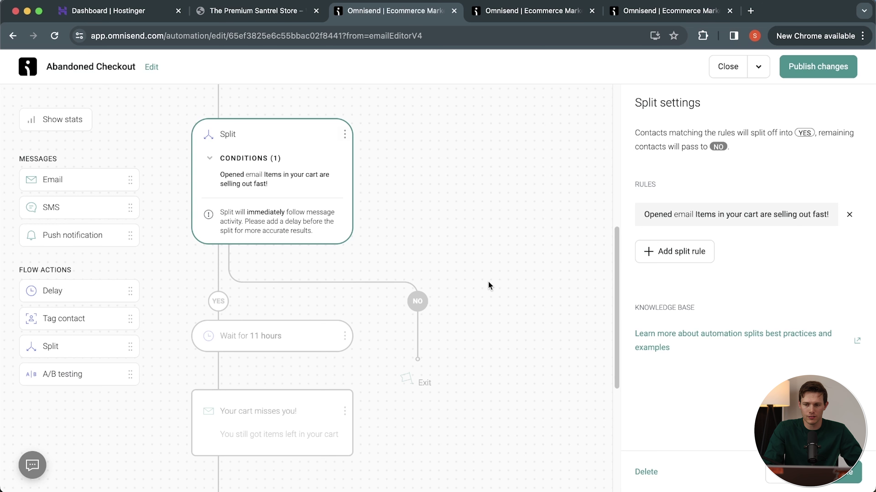
left_click(545, 334)
scroll(52, 348, "down", 3)
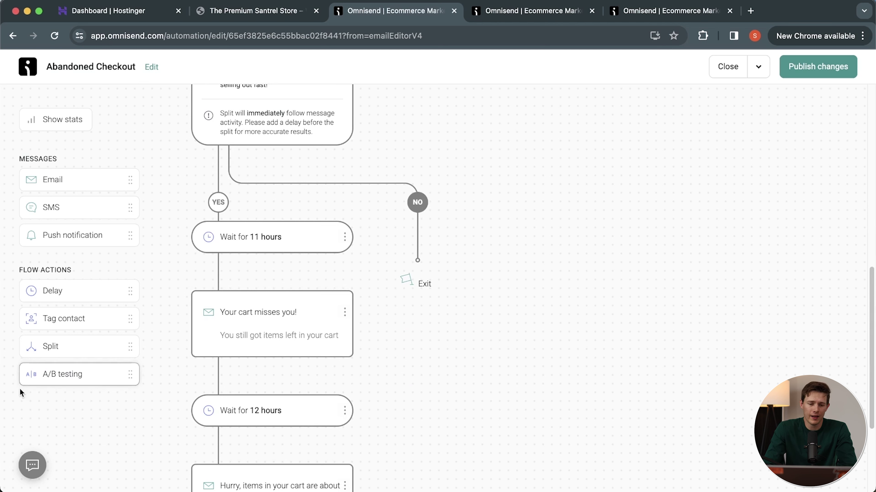
scroll(423, 362, "down", 2)
scroll(423, 360, "up", 10)
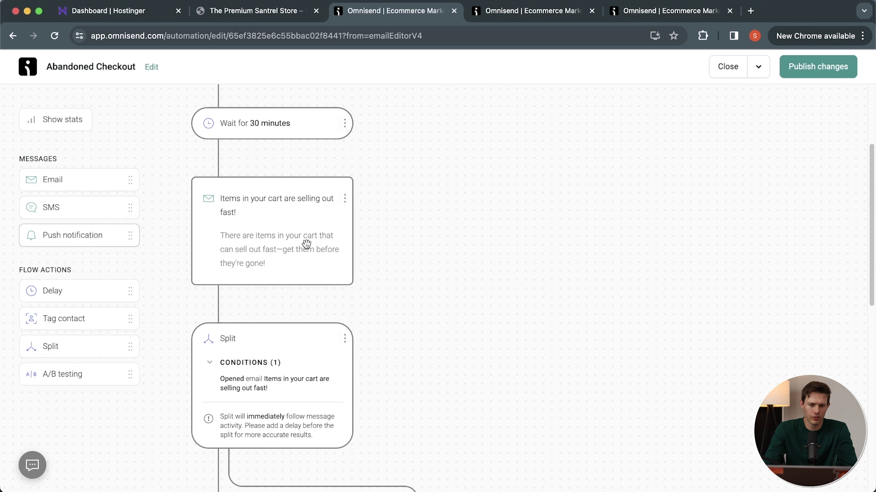
scroll(425, 303, "down", 12)
scroll(408, 237, "up", 4)
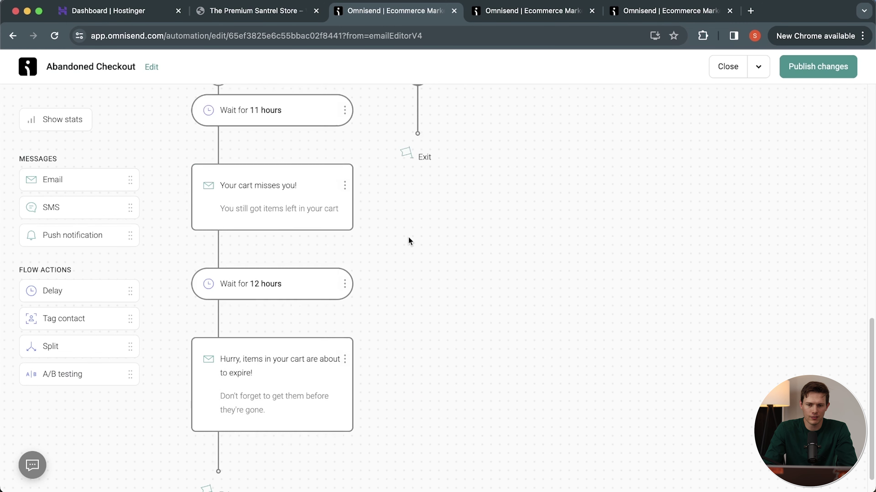
Add an email step to the NO branch, then remove it again
left_click_drag(53, 183, 455, 211)
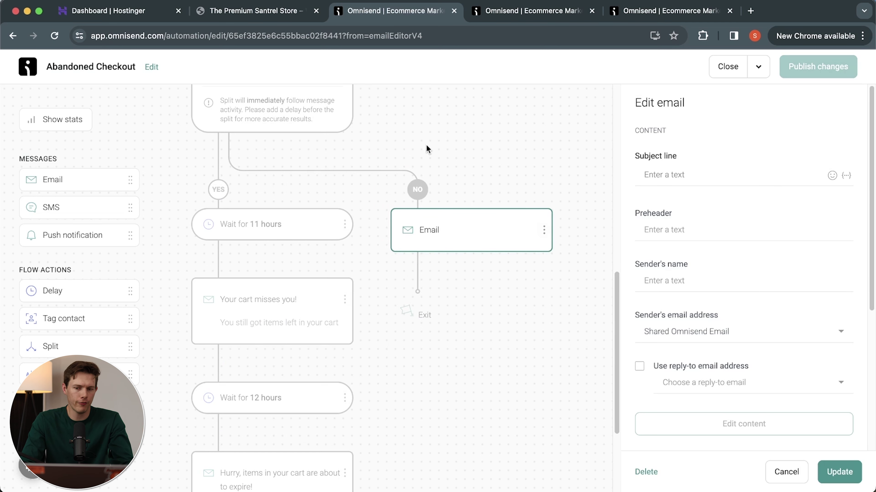
left_click(839, 473)
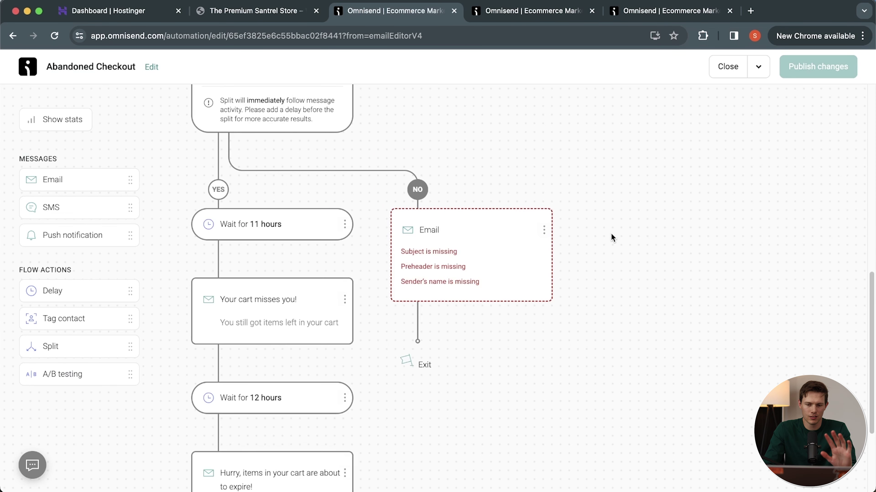
left_click(543, 235)
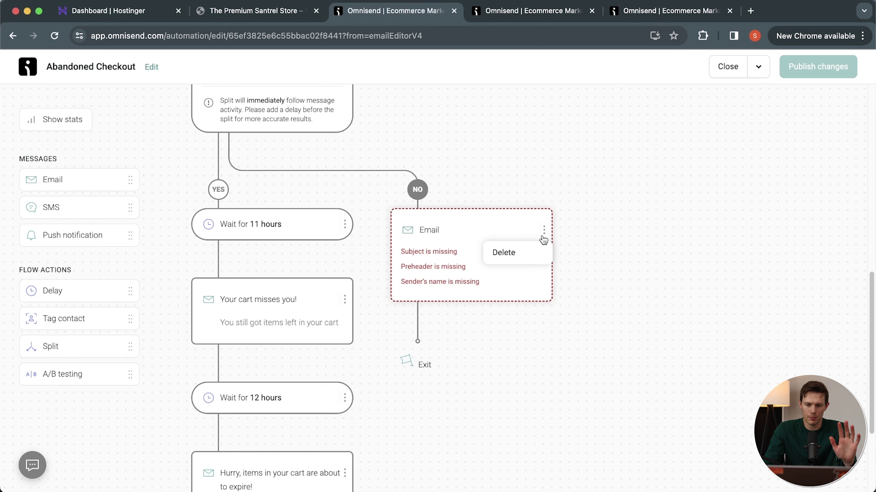
left_click(521, 251)
left_click(557, 292)
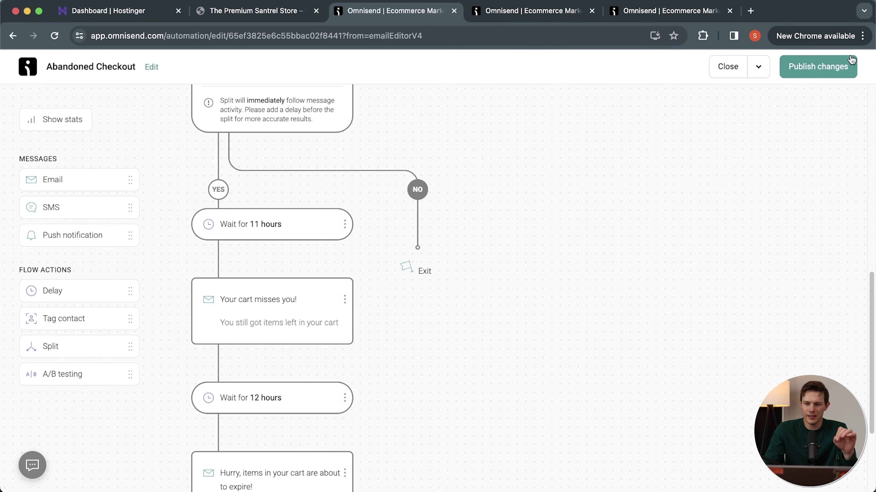
Publish the workflow changes, letting current contacts finish the workflow
left_click(837, 69)
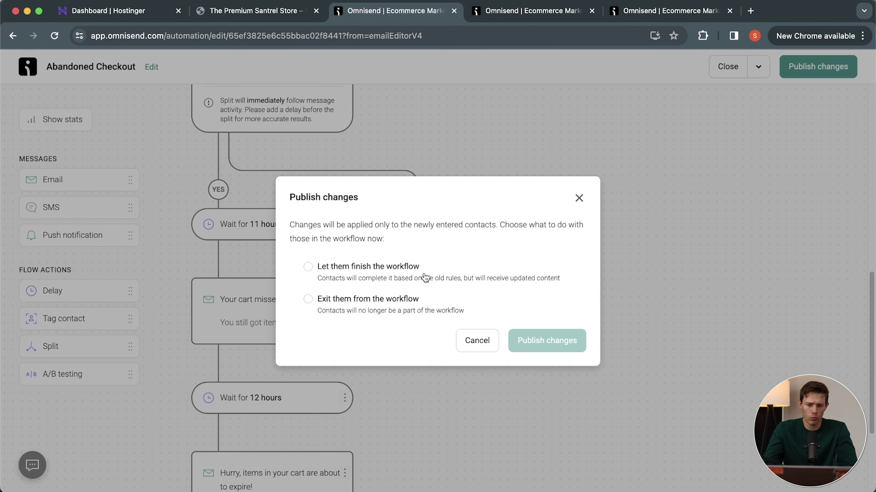
left_click(376, 272)
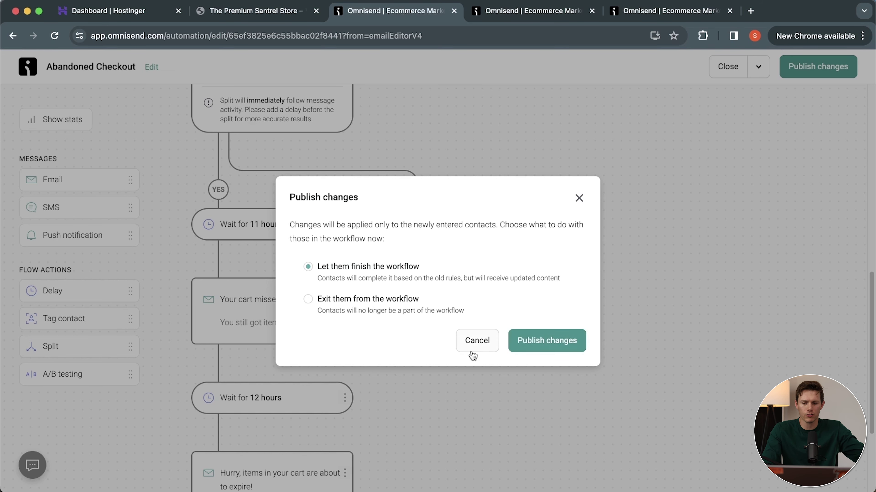
left_click(564, 341)
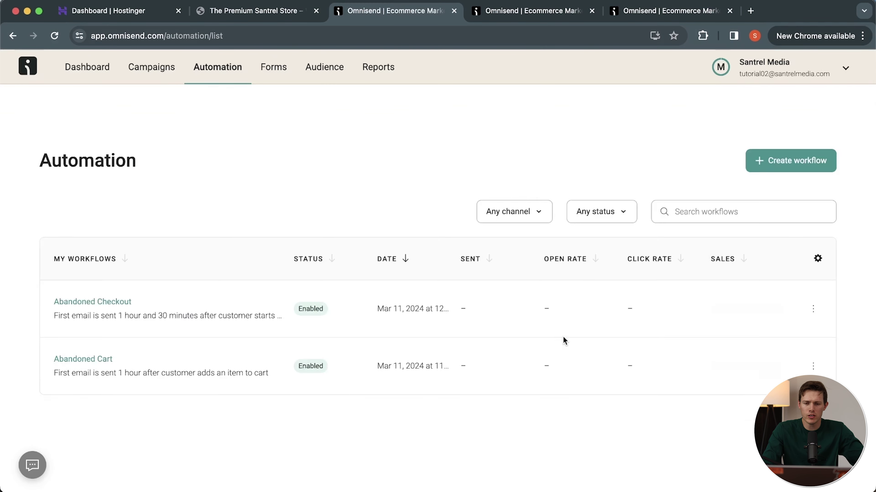
Browse the pre-built workflow templates, then close the chooser without selecting one
scroll(295, 345, "down", 3)
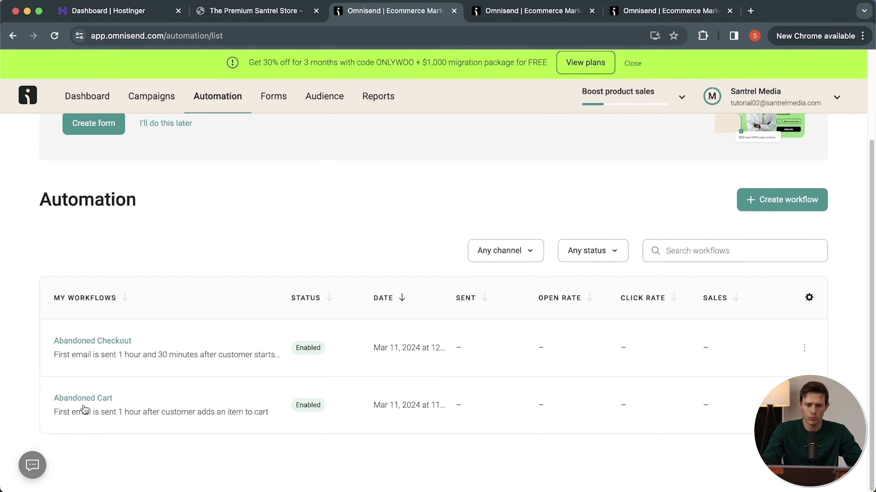
scroll(145, 270, "up", 3)
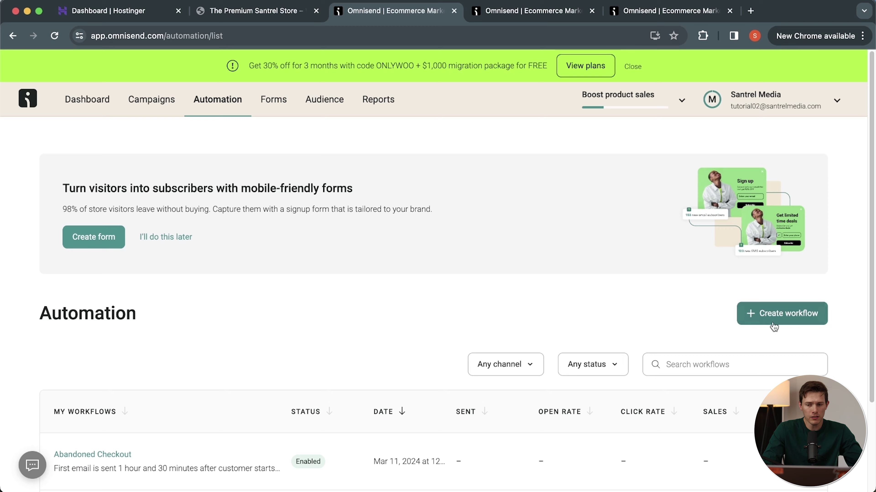
scroll(647, 308, "down", 3)
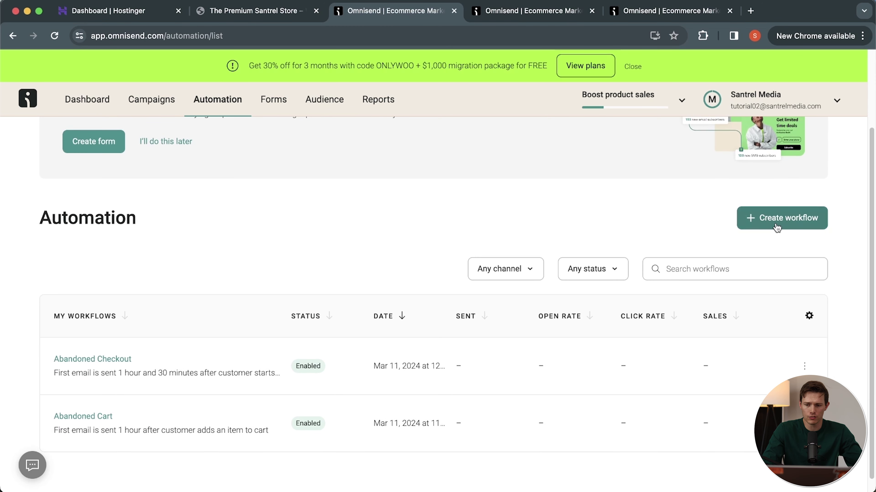
left_click(776, 225)
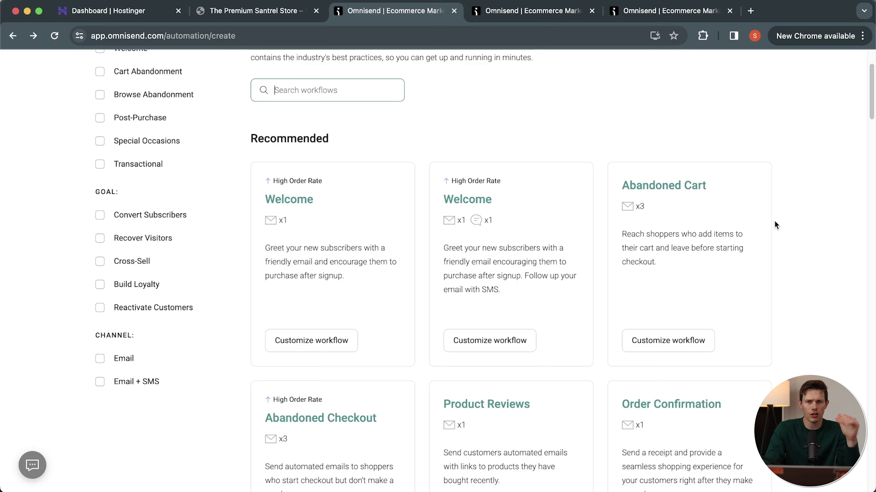
scroll(774, 222, "down", 4)
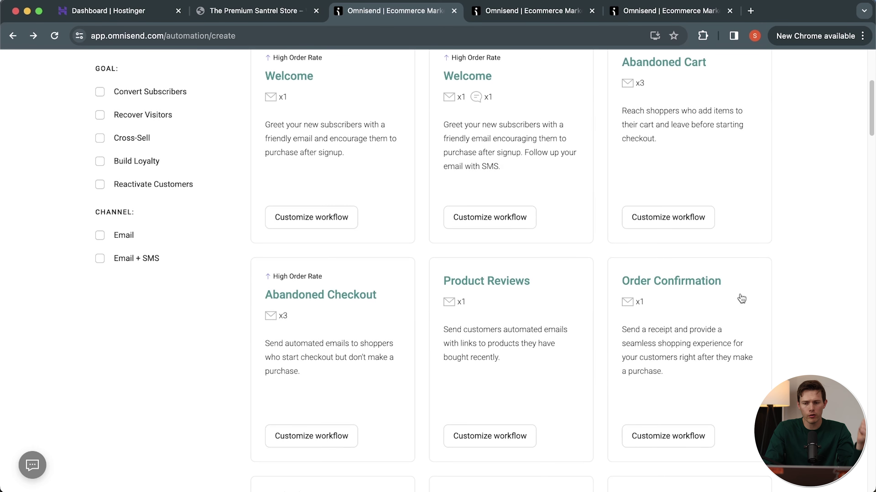
scroll(720, 353, "up", 3)
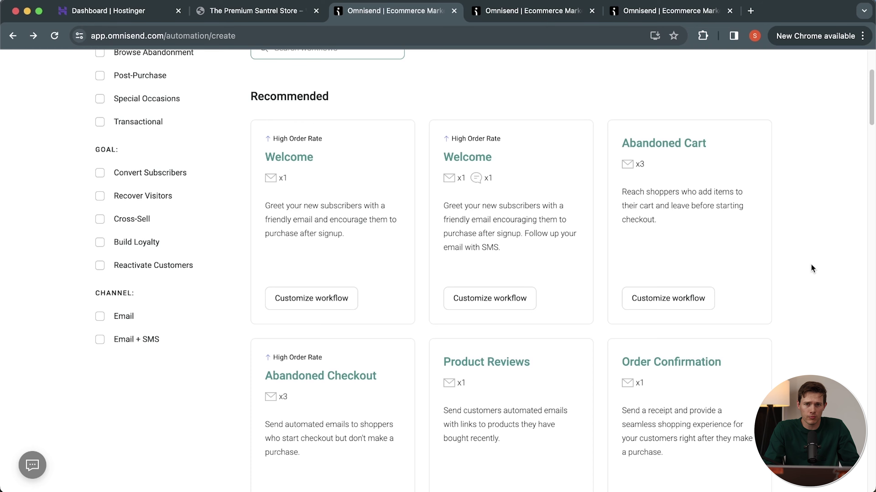
scroll(810, 268, "down", 5)
scroll(811, 264, "down", 6)
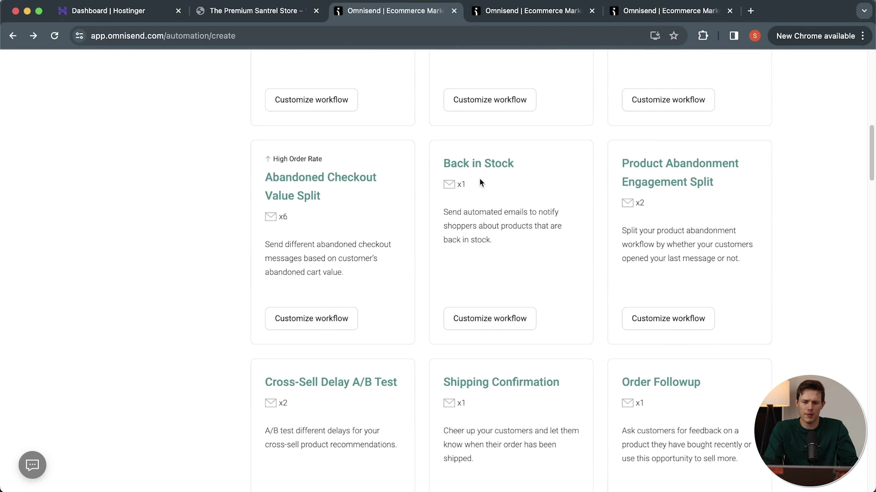
scroll(820, 306, "down", 5)
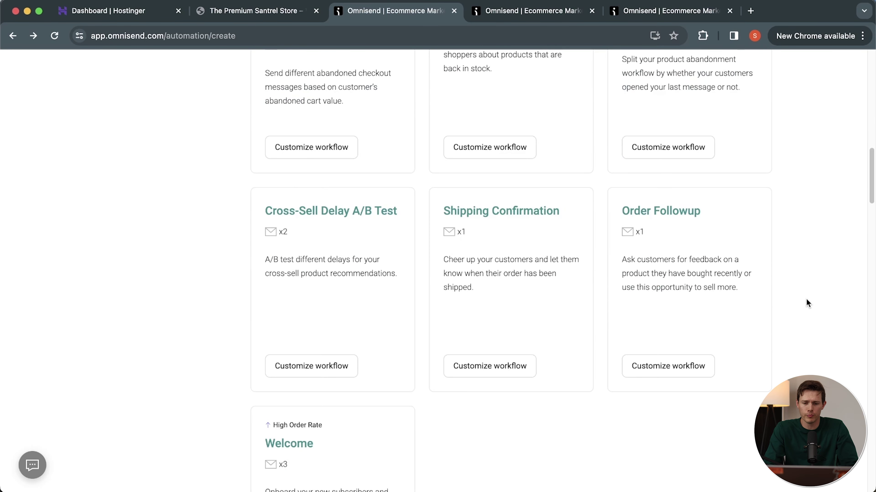
scroll(806, 301, "down", 6)
scroll(806, 299, "down", 11)
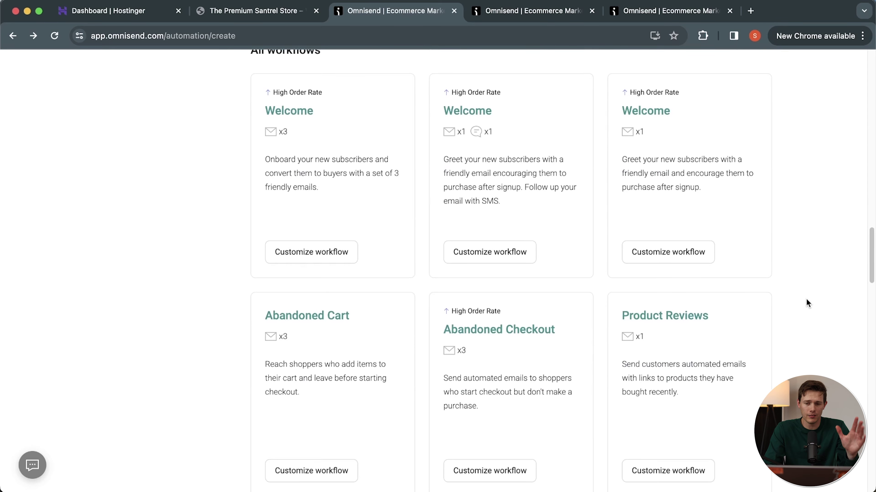
scroll(806, 299, "up", 20)
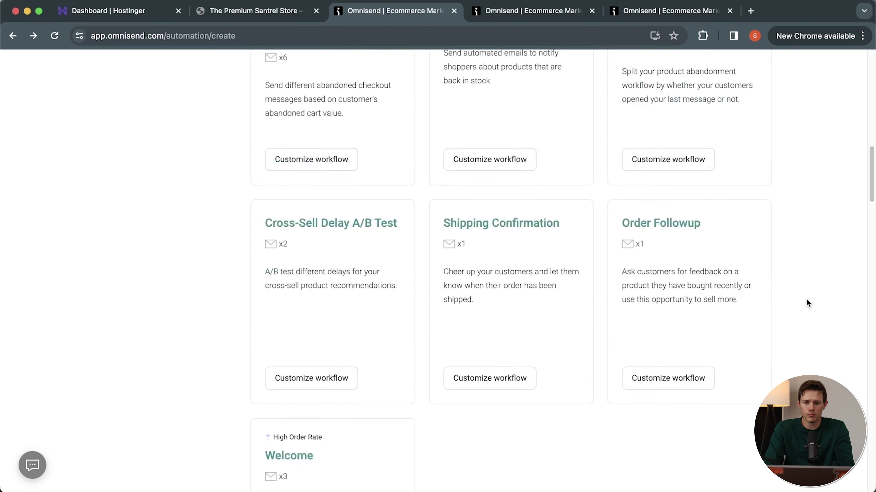
scroll(806, 299, "up", 8)
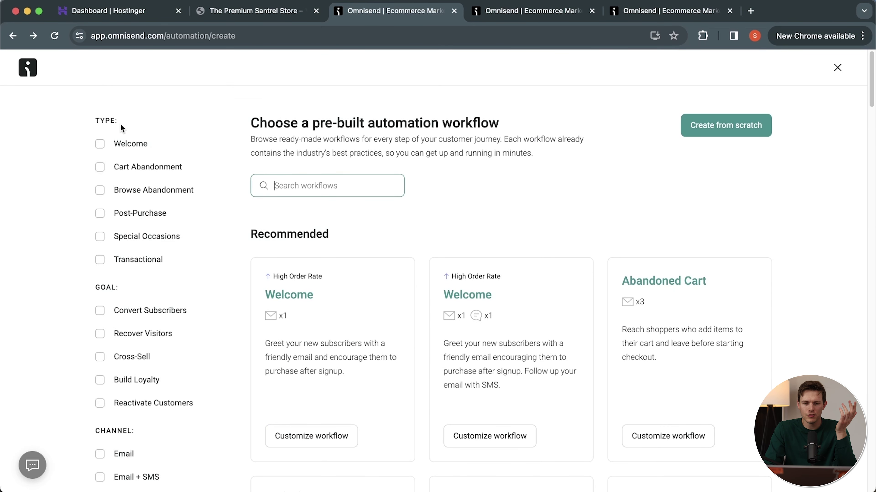
scroll(93, 344, "down", 2)
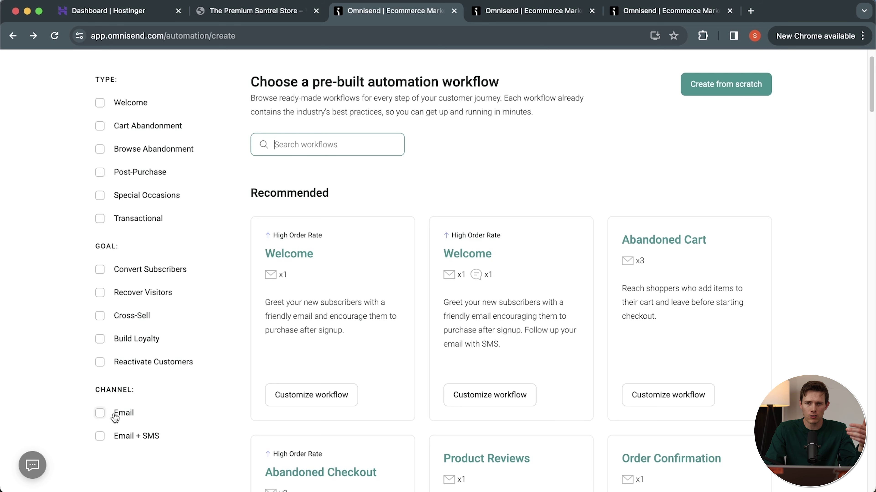
scroll(400, 231, "up", 2)
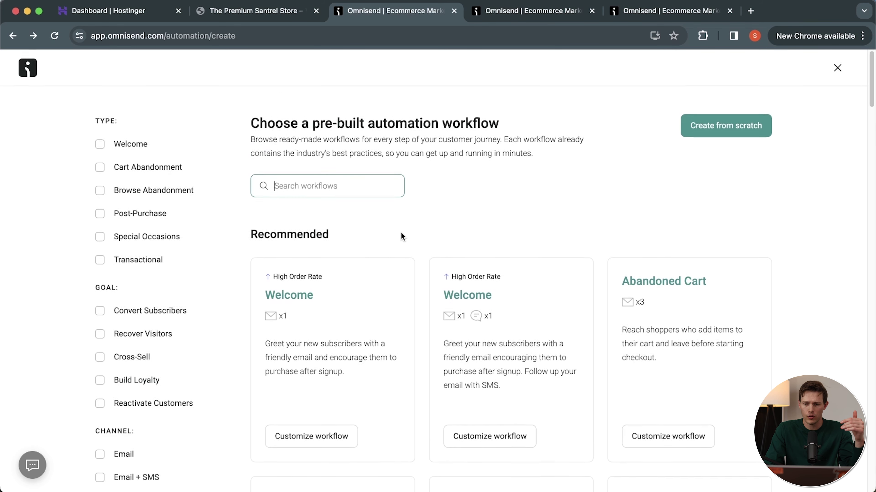
left_click(838, 68)
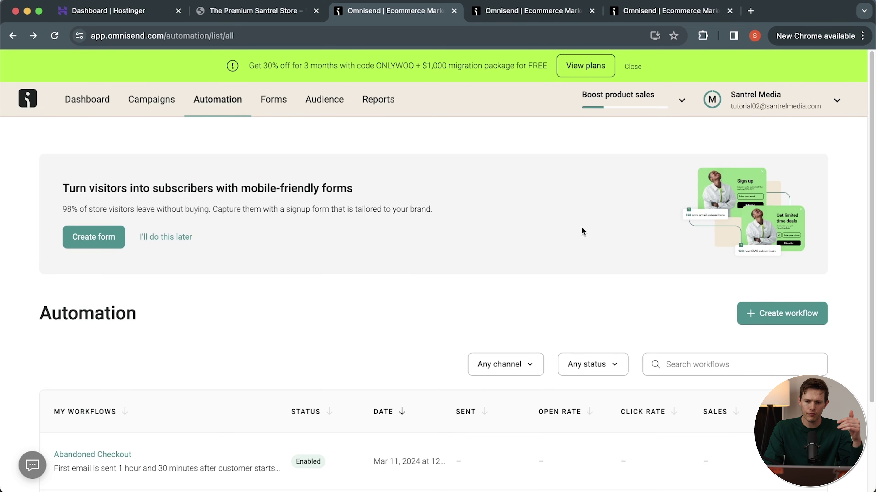
Switch to the Campaigns page from the top navigation bar
scroll(492, 300, "down", 3)
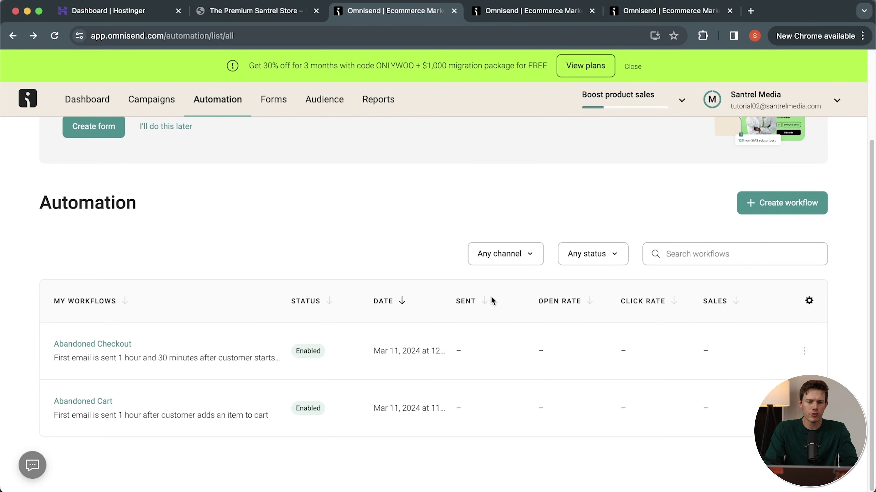
scroll(491, 300, "up", 3)
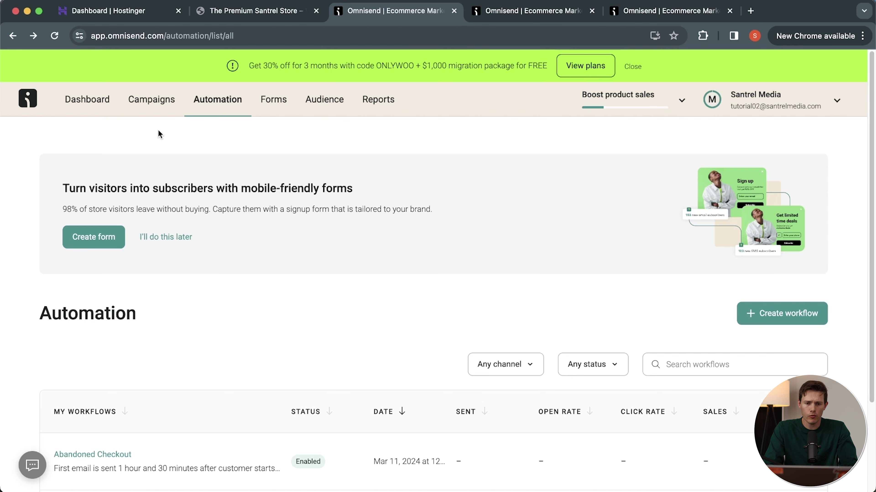
left_click(154, 107)
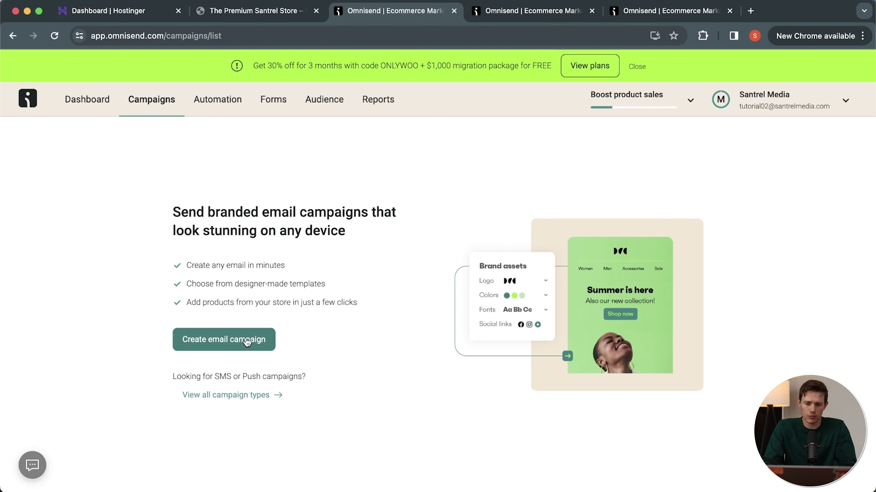
Start a new email campaign and apply the generated subject 'Limited time: new fall lotion scents'
left_click(234, 343)
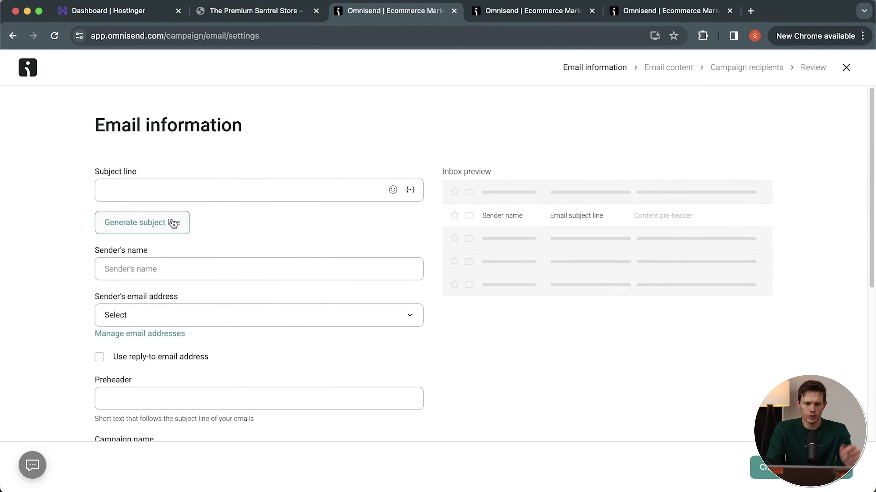
left_click(171, 227)
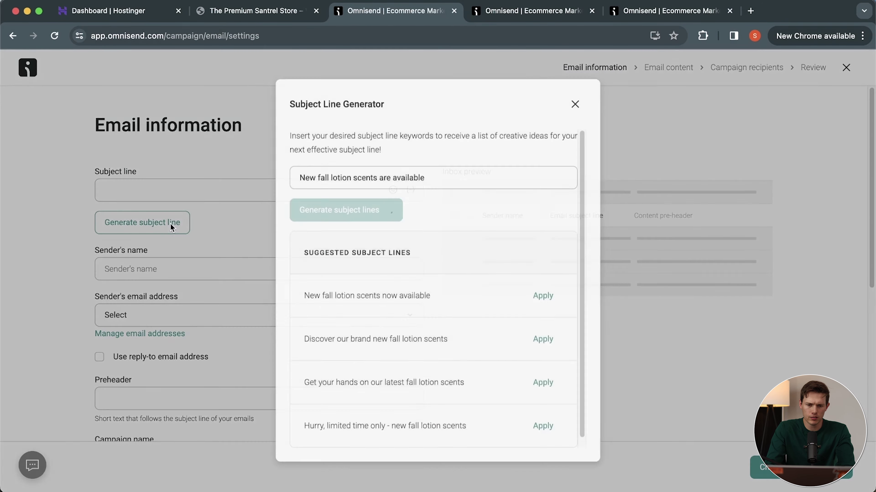
triple_click(439, 183)
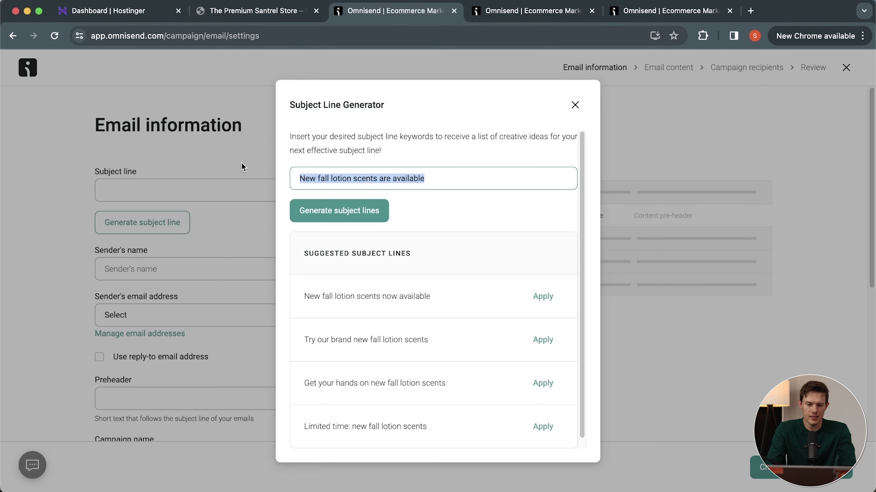
scroll(477, 321, "down", 1)
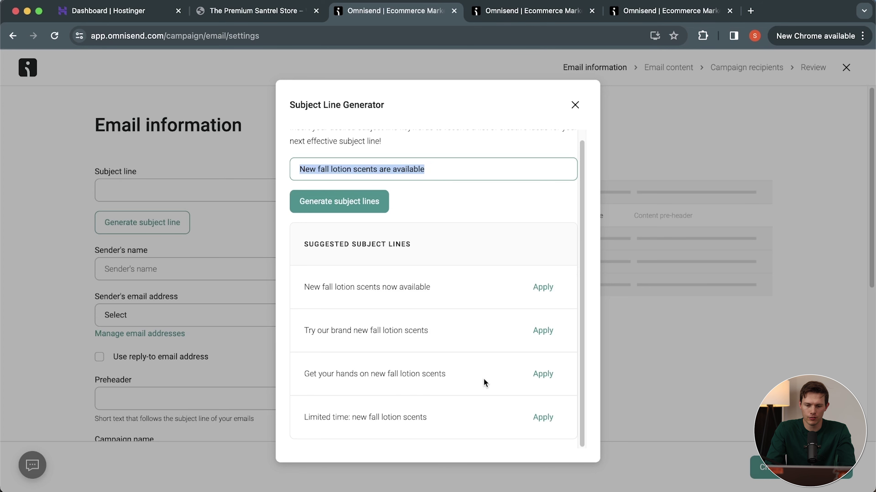
left_click(542, 418)
Capitalize the subject line to 'Limited time: New Fall Lotion Scents'
left_click(156, 190)
key("BackSpace")
type("N")
left_click(177, 191)
key("BackSpace")
type("F")
left_click(190, 191)
key("BackSpace")
type("L")
left_click(211, 191)
key("BackSpace")
type("Scents")
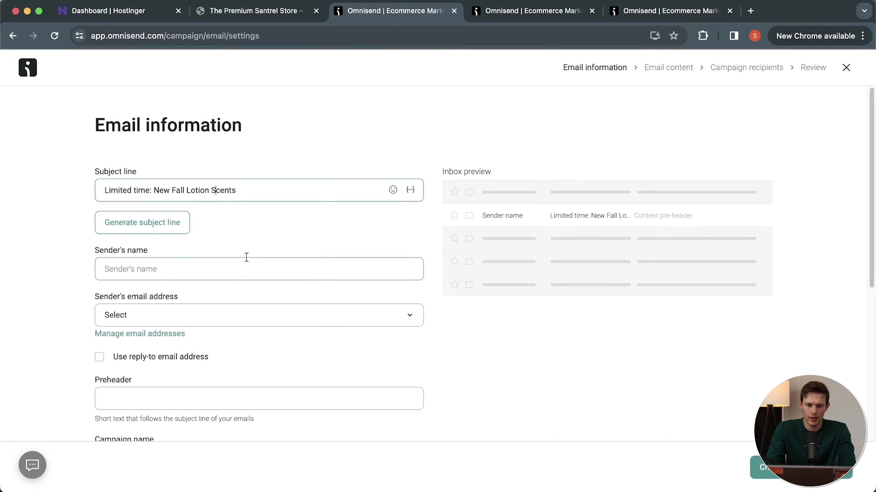
Fill in the store name as sender and choose Shared Omnisend Email as sender address
left_click(186, 270)
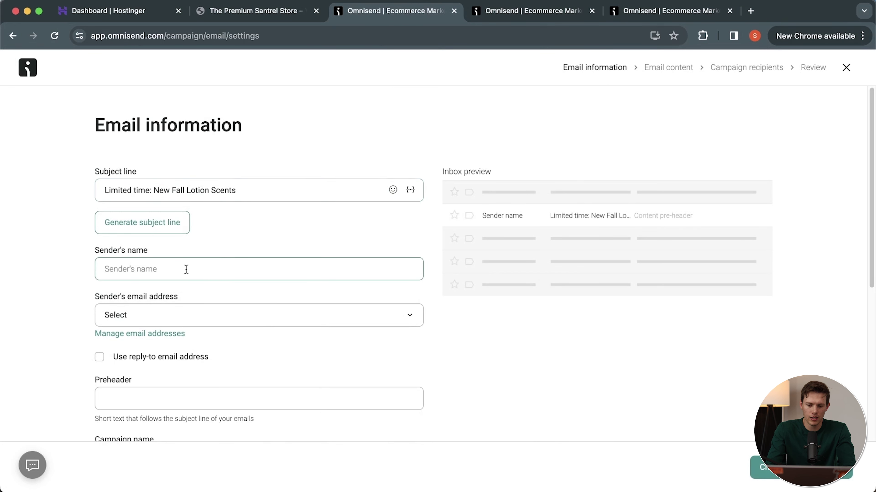
type("Santrel Premium Products")
left_click(181, 323)
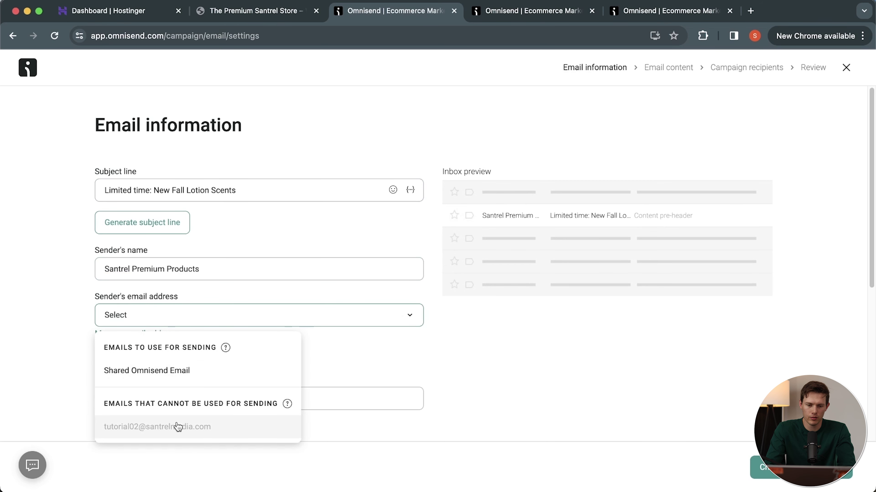
left_click(178, 371)
scroll(309, 344, "down", 5)
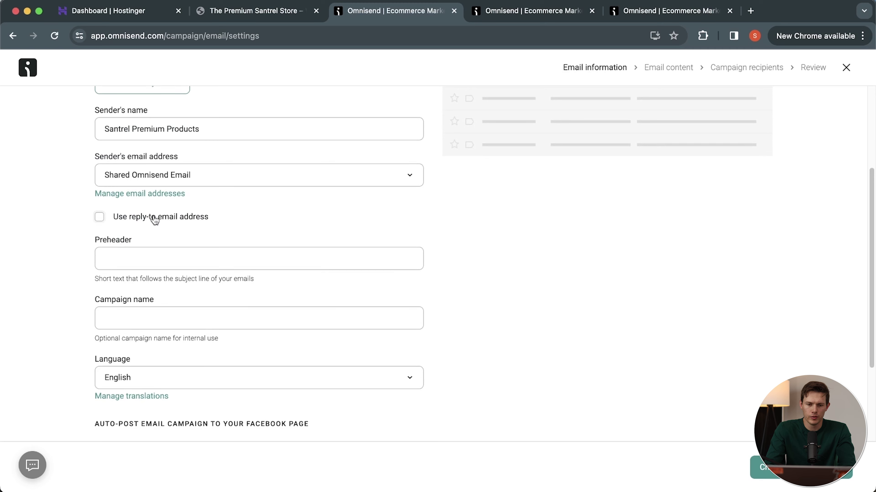
left_click(154, 217)
left_click(208, 233)
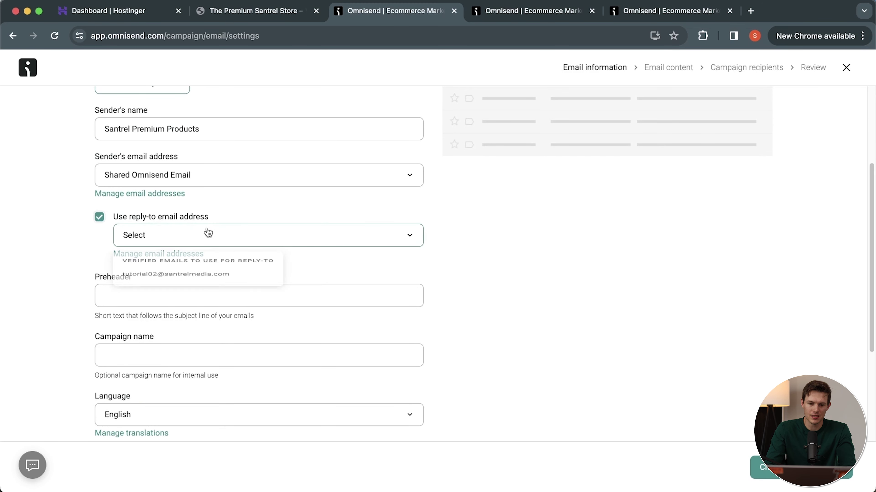
left_click(96, 254)
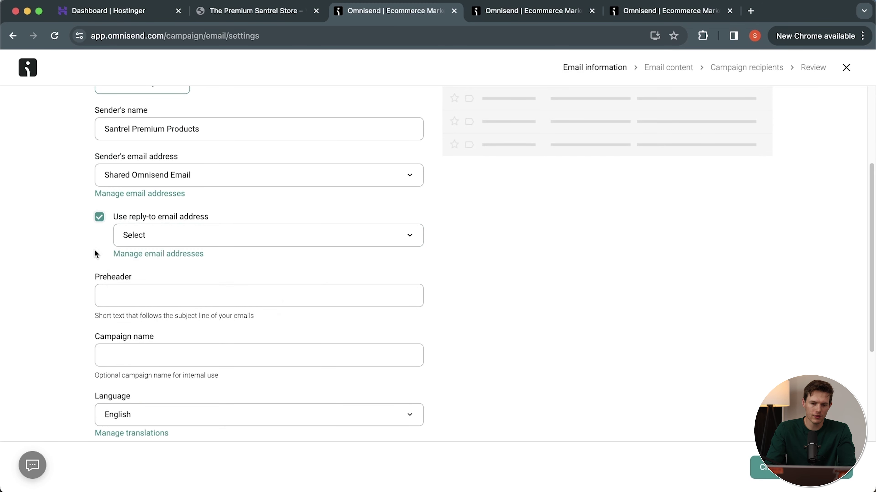
left_click(100, 217)
scroll(213, 248, "up", 3)
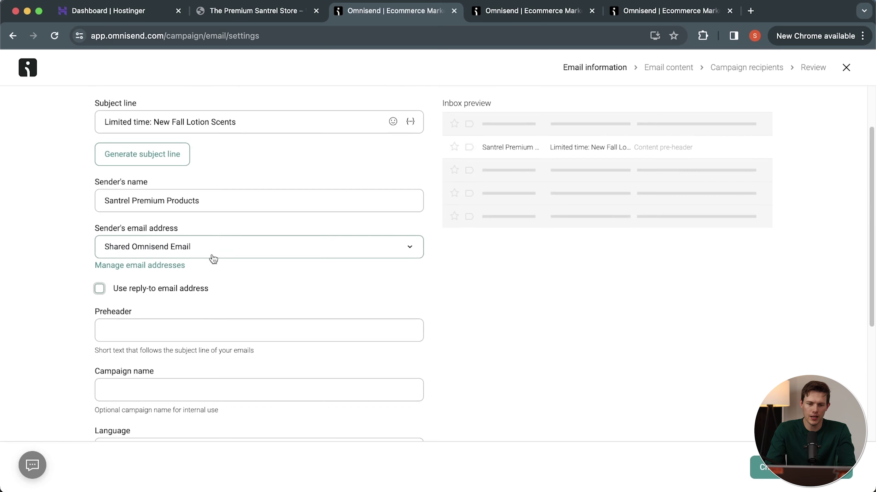
Enter 'New fall scents' in the preheader field and proceed to template selection
left_click(181, 327)
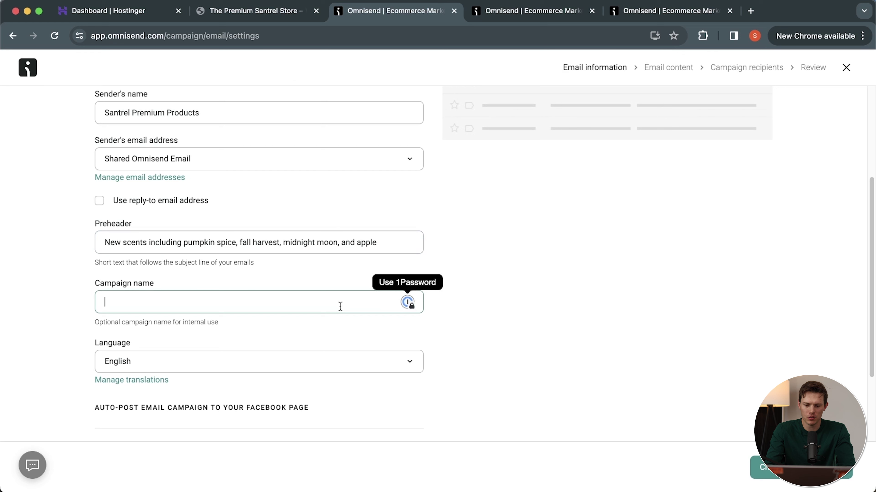
type("New fall scents")
scroll(483, 376, "down", 3)
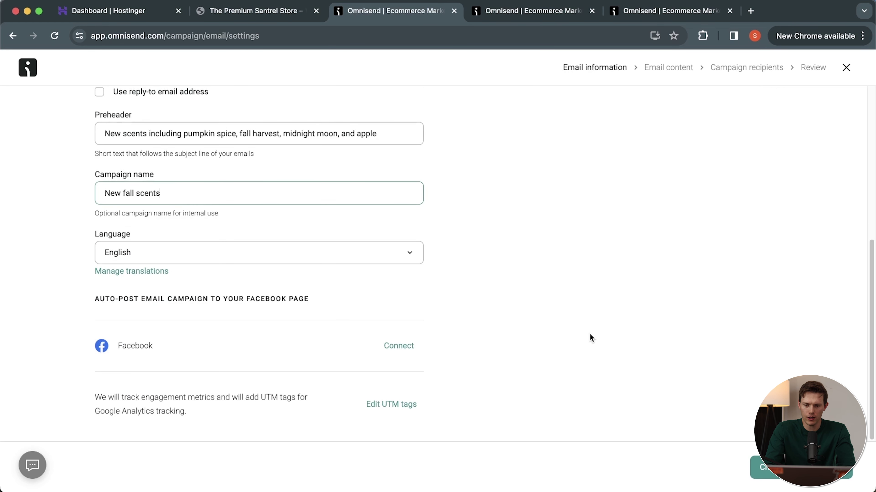
left_click(762, 467)
Filter templates to product promotion and preview the 'Introduce a new product' template
scroll(581, 319, "down", 7)
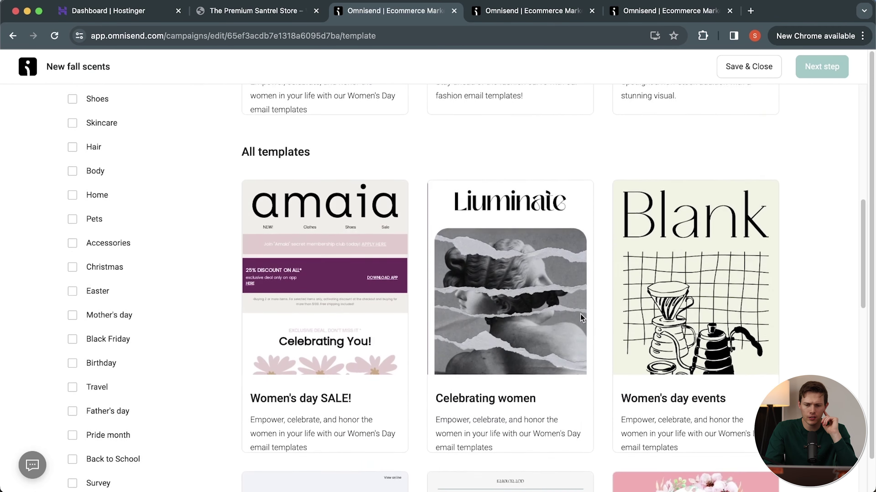
scroll(581, 315, "down", 15)
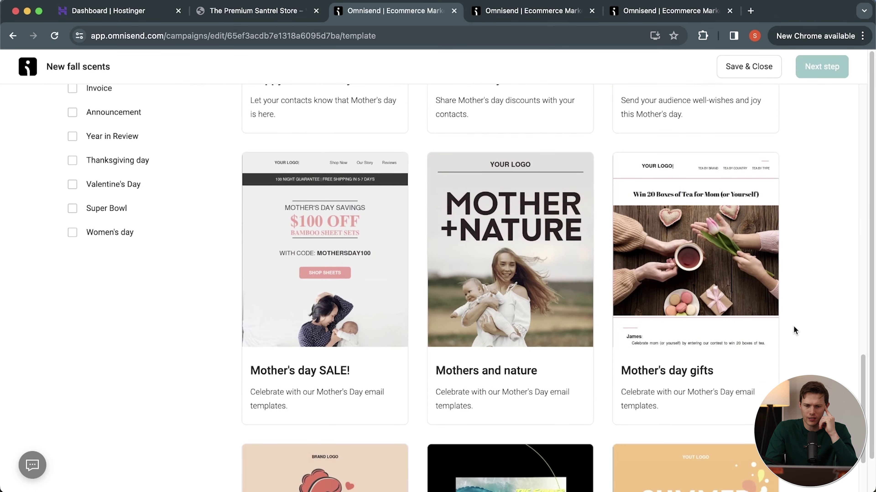
scroll(792, 327, "down", 5)
scroll(792, 328, "up", 2)
mouse_move(373, 193)
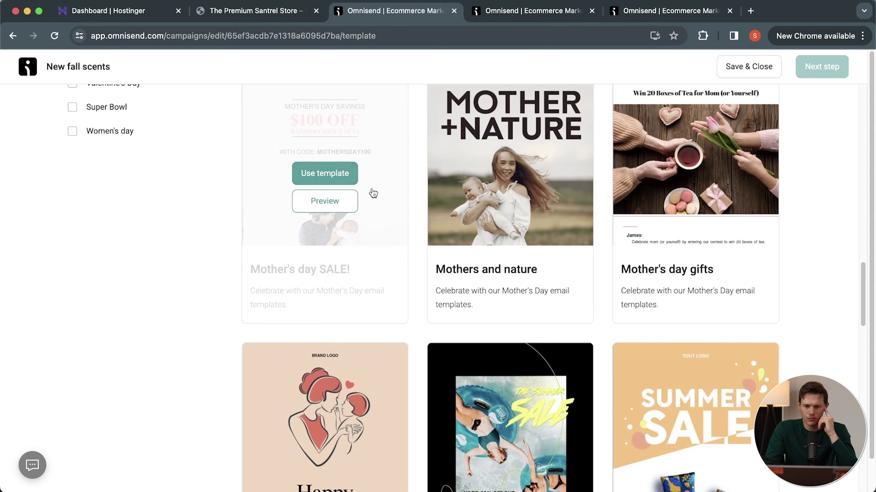
scroll(844, 339, "up", 1)
scroll(844, 339, "down", 3)
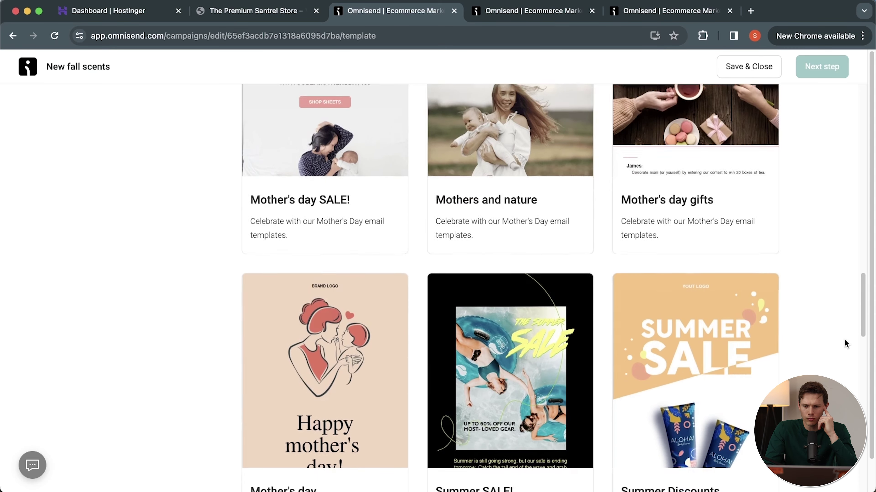
scroll(844, 339, "down", 5)
scroll(844, 339, "up", 12)
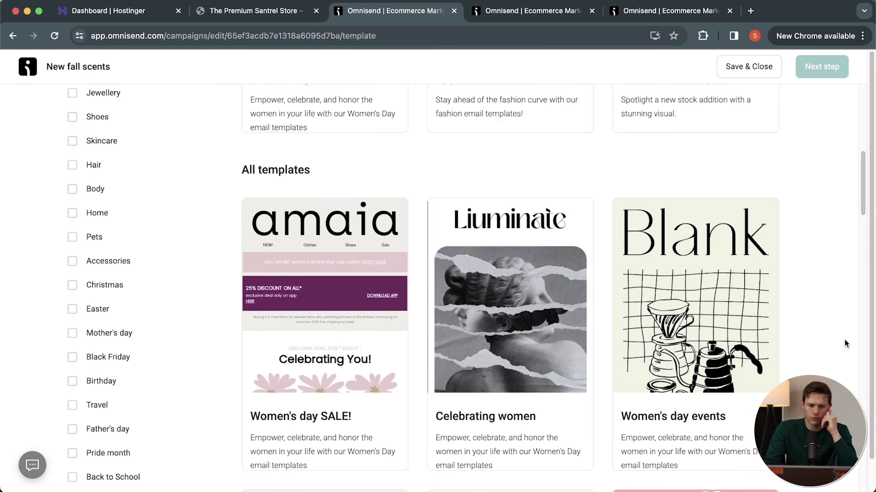
scroll(844, 340, "up", 10)
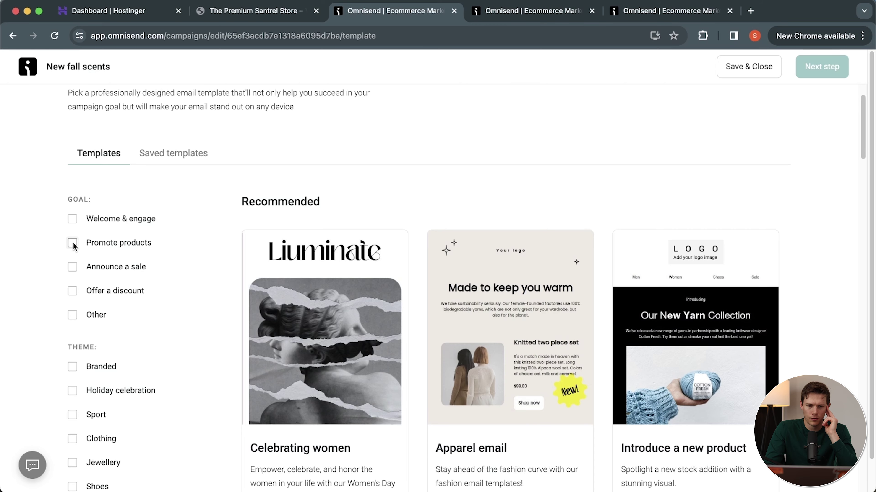
left_click(73, 243)
scroll(117, 324, "down", 2)
scroll(195, 385, "down", 20)
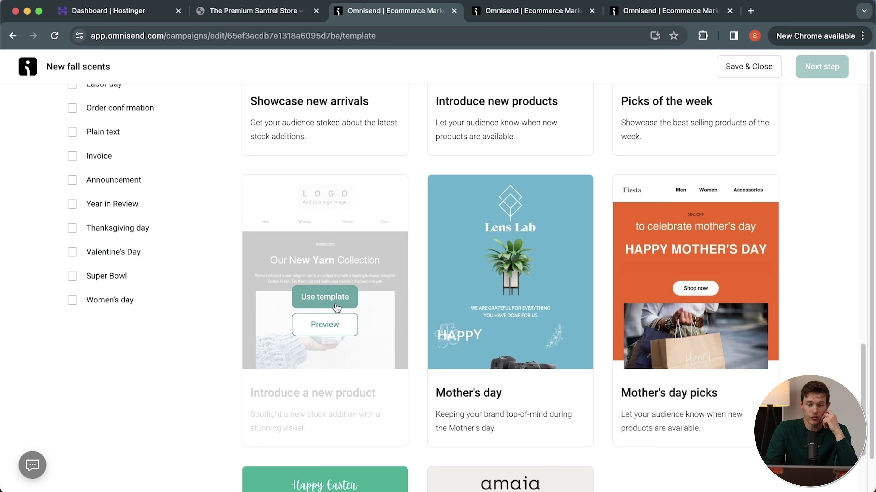
left_click(327, 327)
Close the preview and build the email from the 'Introduce a new product' template
scroll(525, 240, "down", 3)
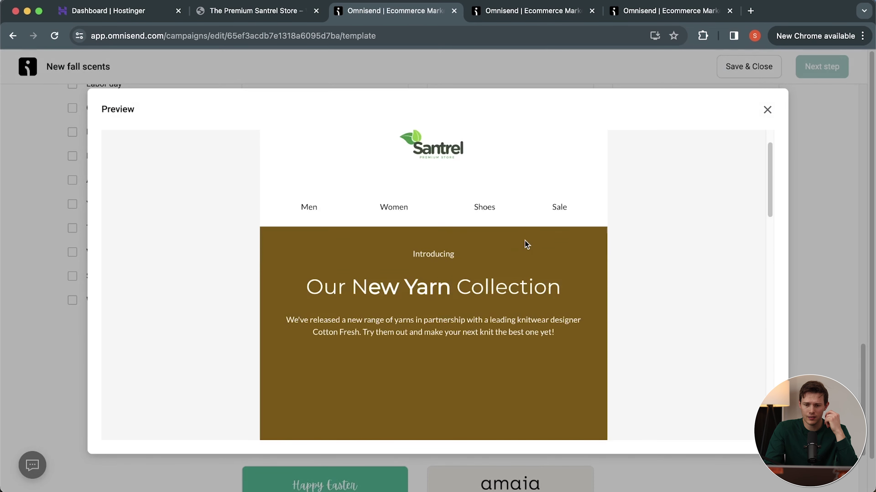
scroll(524, 240, "up", 2)
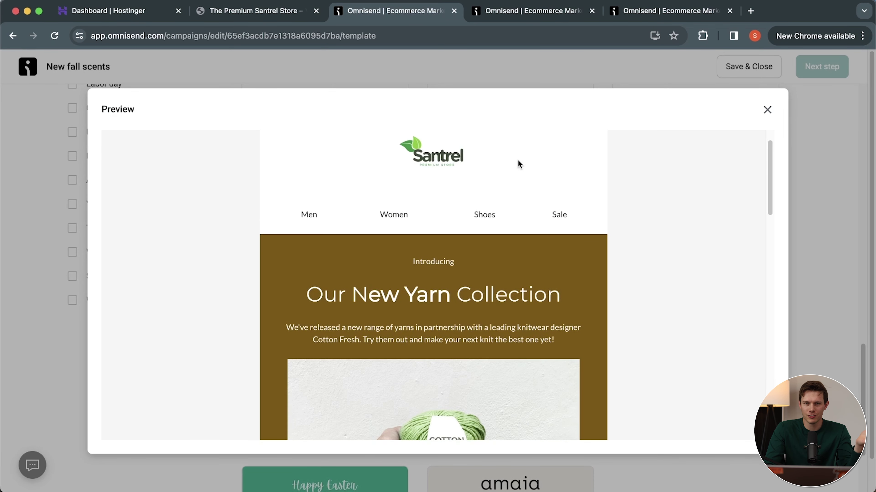
scroll(607, 272, "down", 5)
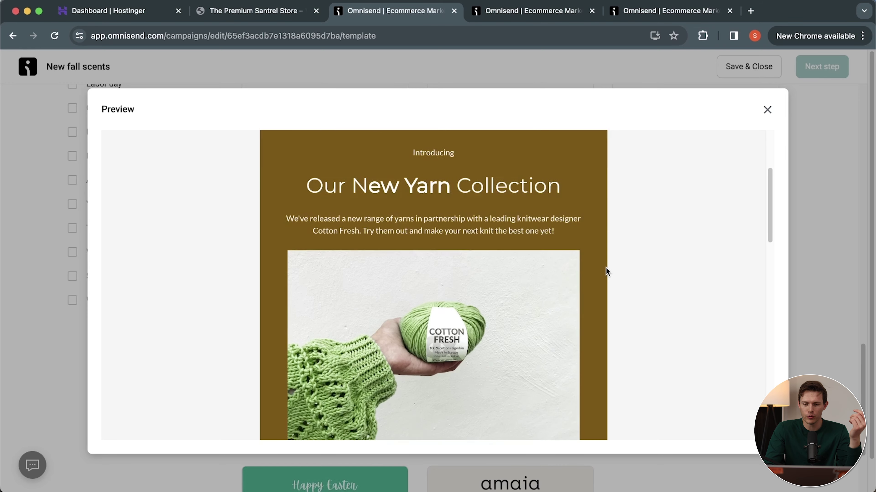
scroll(606, 272, "down", 10)
scroll(607, 272, "up", 15)
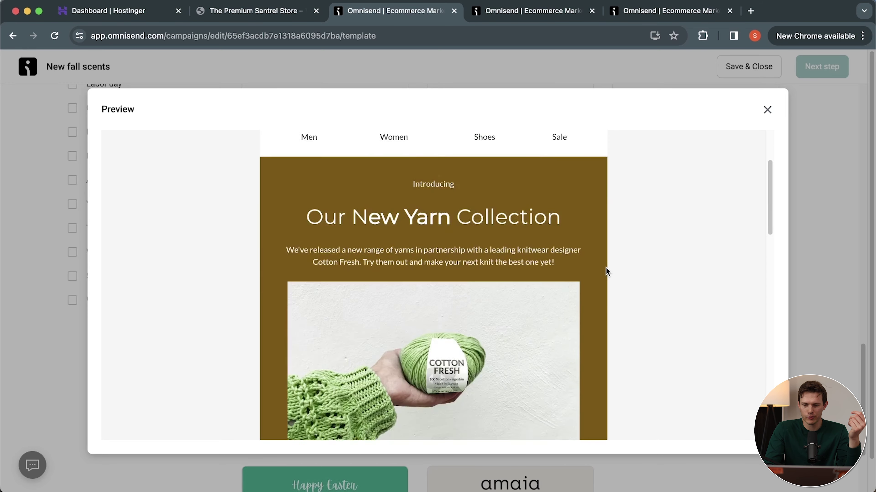
left_click(766, 109)
mouse_move(331, 317)
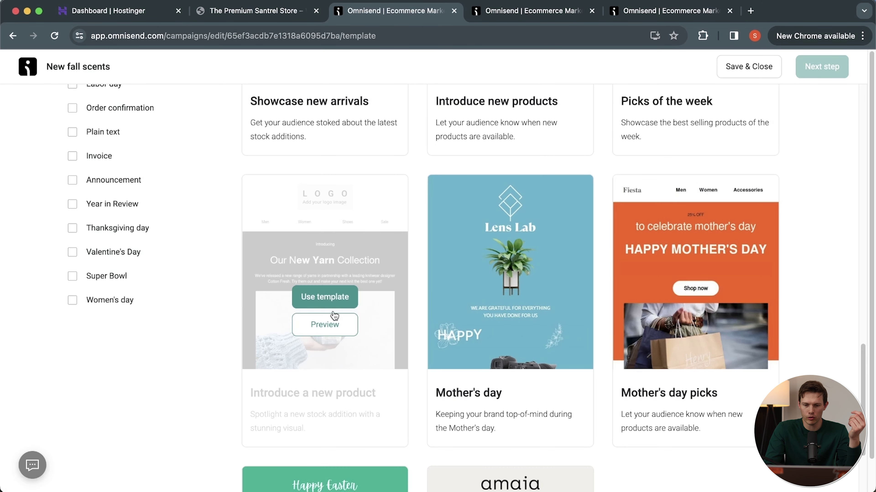
left_click(338, 305)
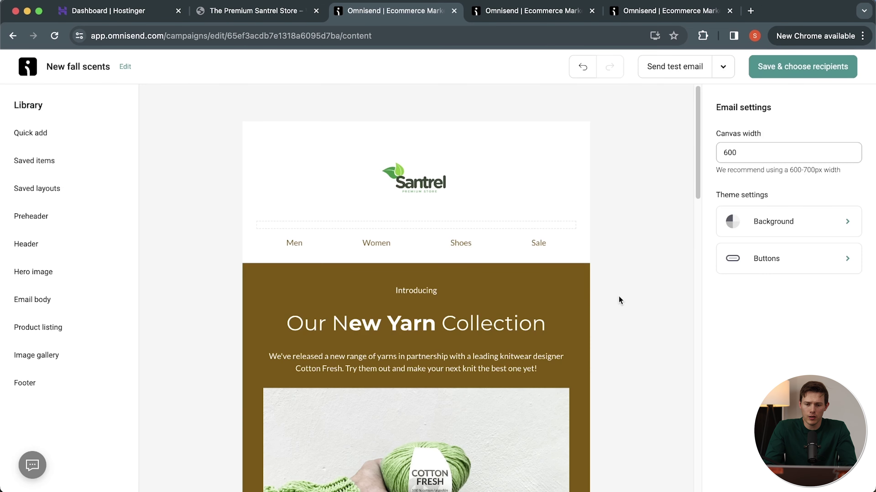
Change the hero heading to 'Our New Fall Lotion Collection is Here!'
left_click(487, 323)
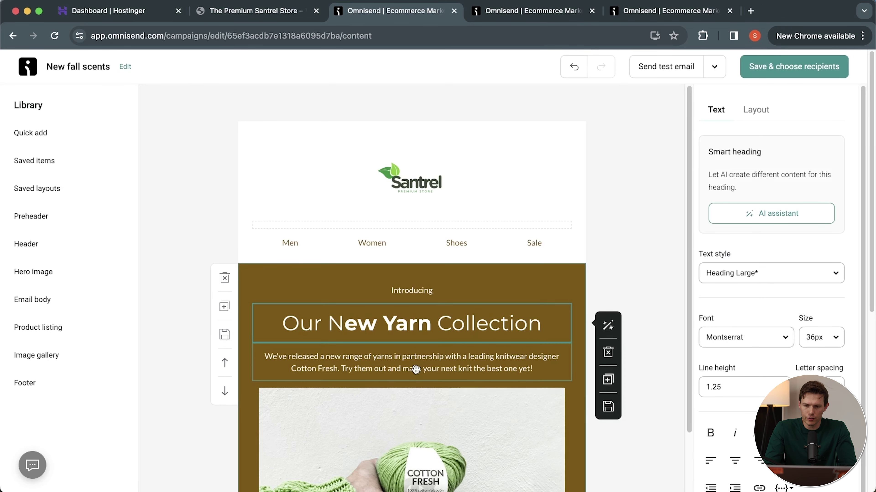
scroll(415, 370, "down", 4)
double_click(390, 188)
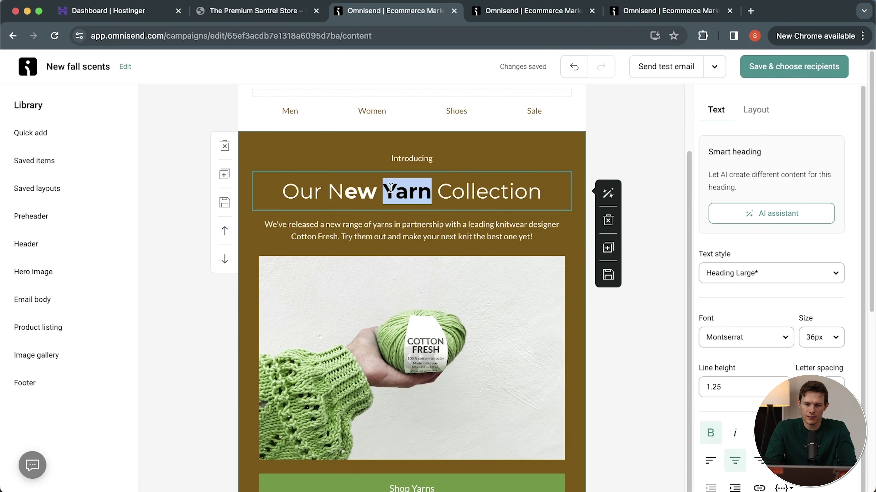
left_click(334, 190)
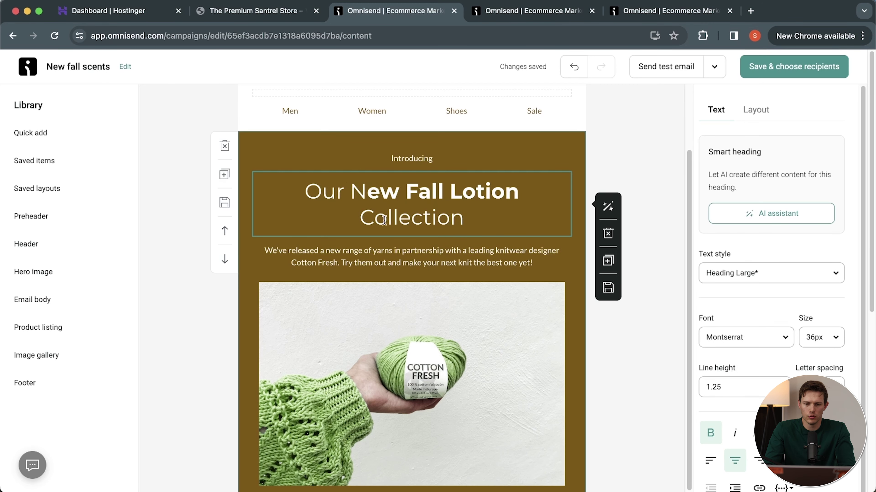
left_click(472, 222)
type("is Here!")
Replace 'yarns' with 'lotion scents' in the paragraph below the heading
scroll(374, 221, "down", 1)
left_click(374, 220)
double_click(373, 221)
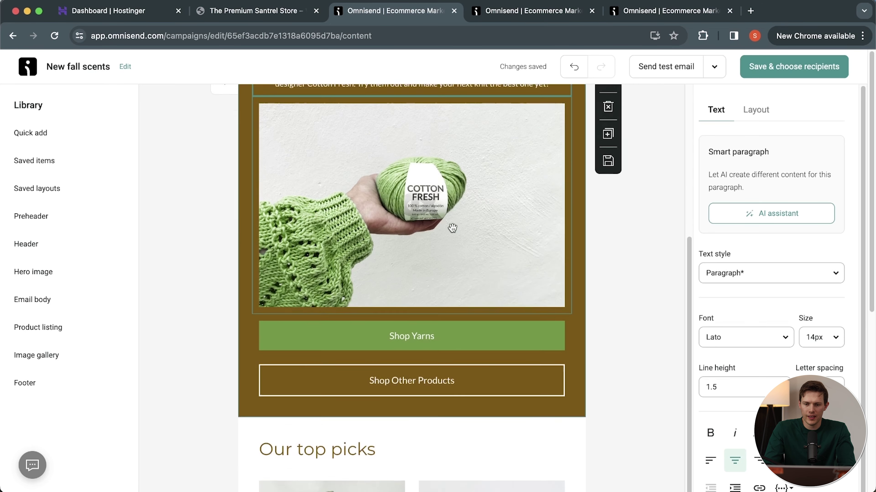
scroll(462, 248, "up", 2)
left_click(466, 273)
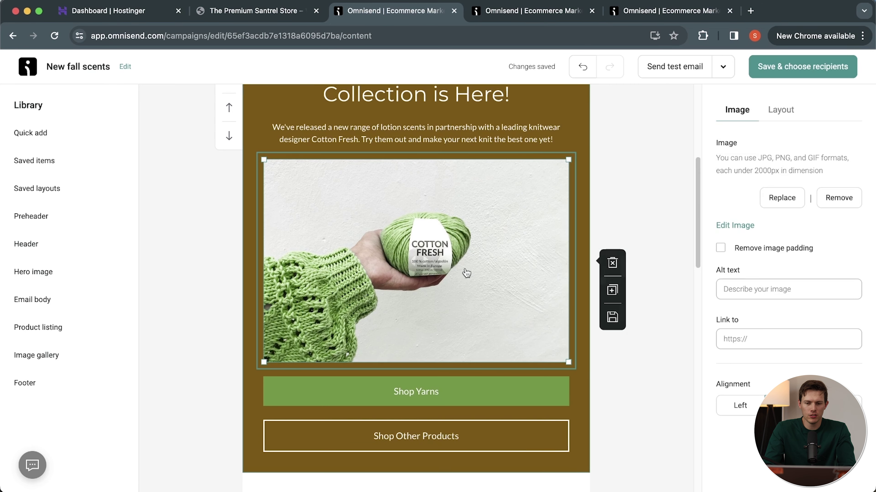
Replace the hero yarn photo with the uploaded stacked soap bars image
left_click(779, 201)
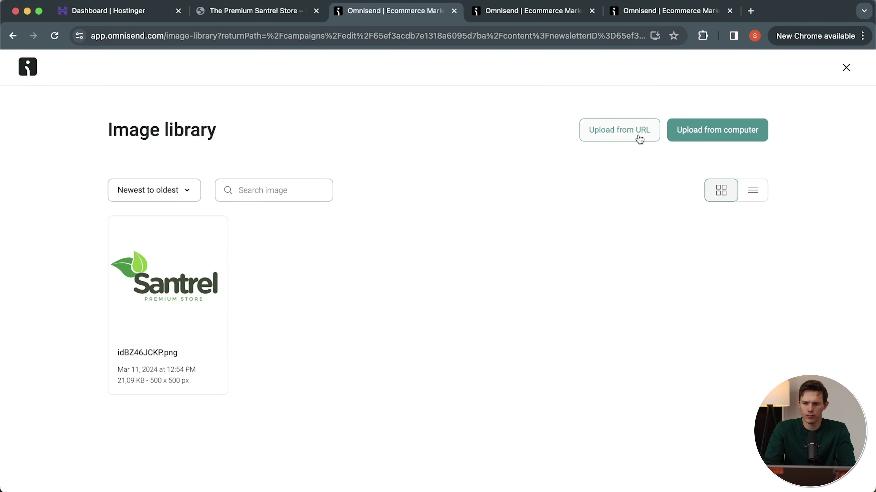
left_click(712, 134)
left_click(454, 290)
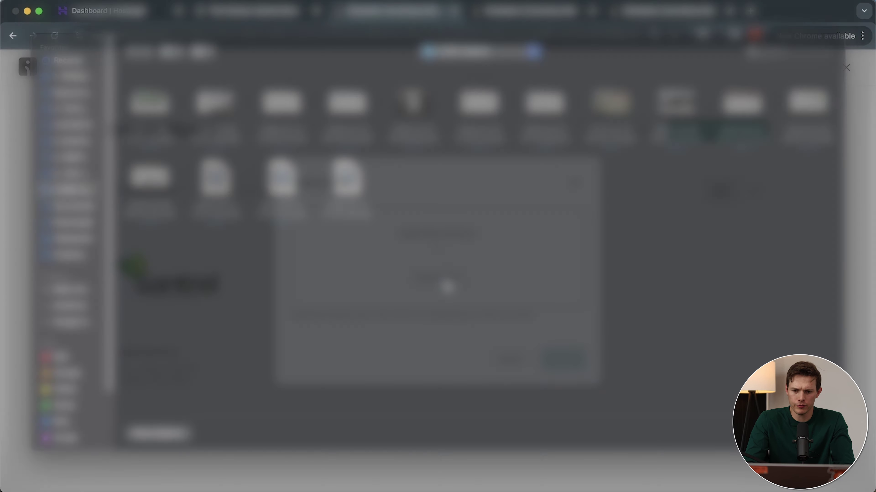
left_click(141, 327)
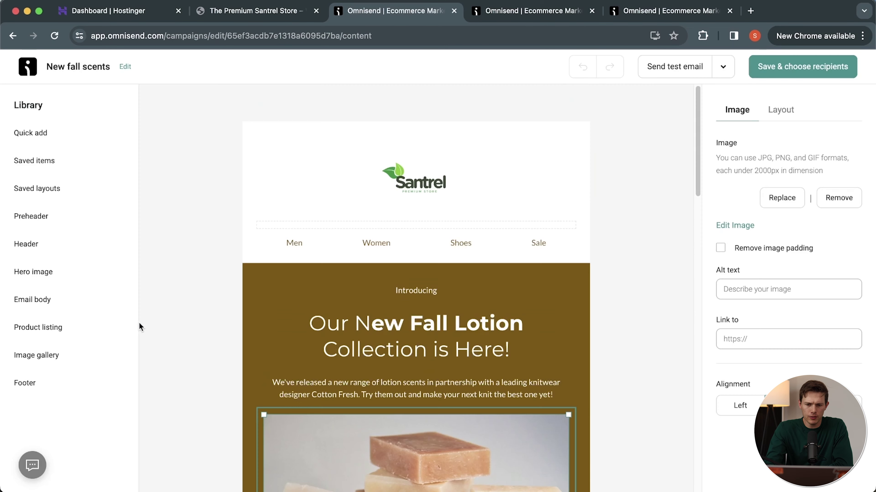
scroll(640, 291, "down", 10)
scroll(640, 288, "up", 7)
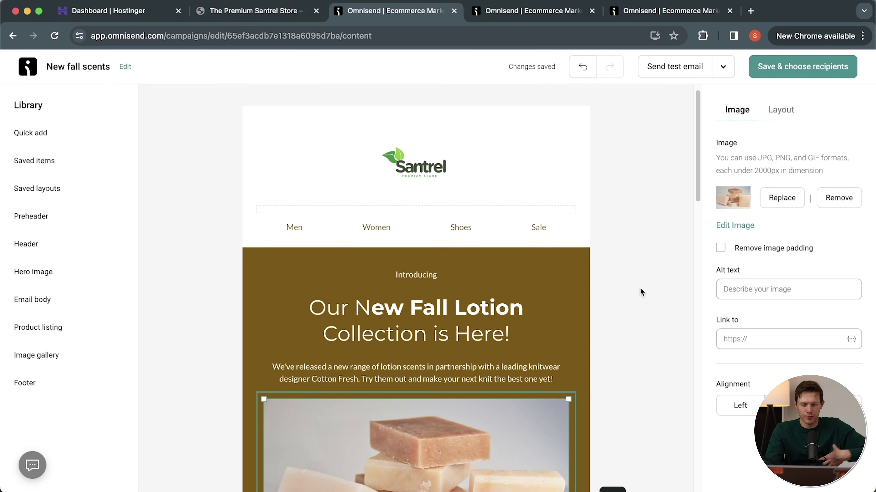
scroll(640, 288, "down", 14)
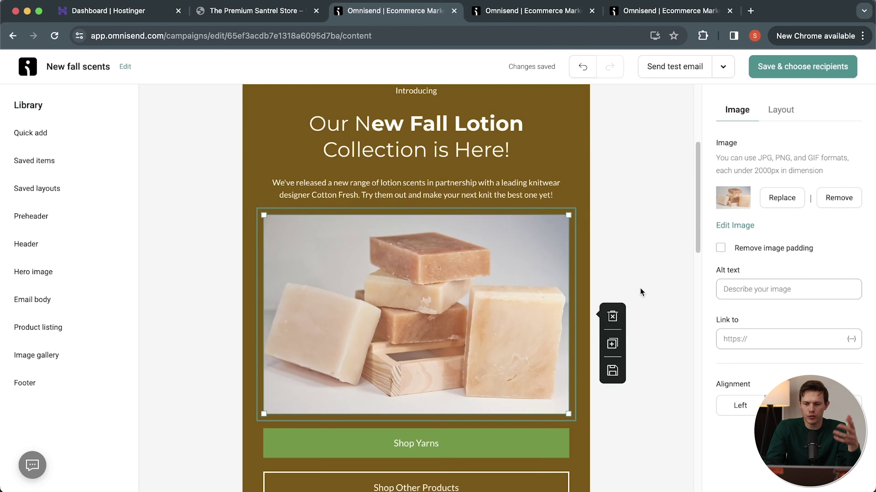
scroll(640, 288, "down", 4)
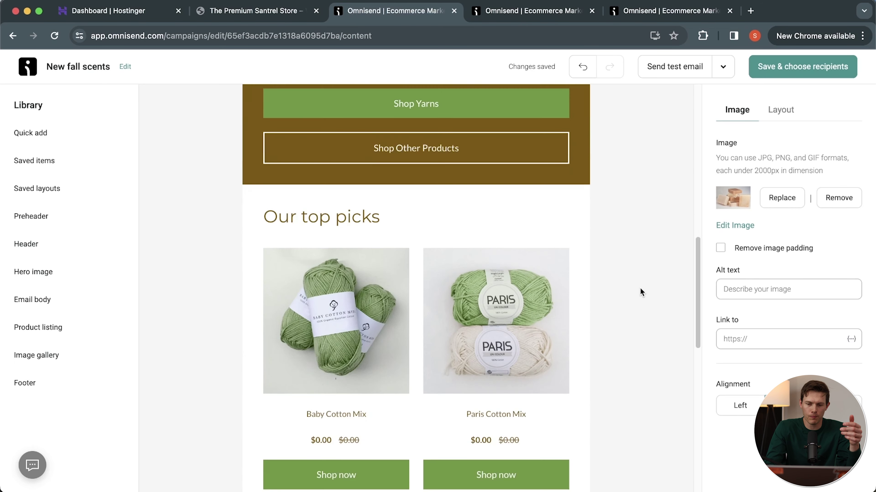
scroll(640, 288, "up", 10)
left_click(121, 165)
left_click(85, 138)
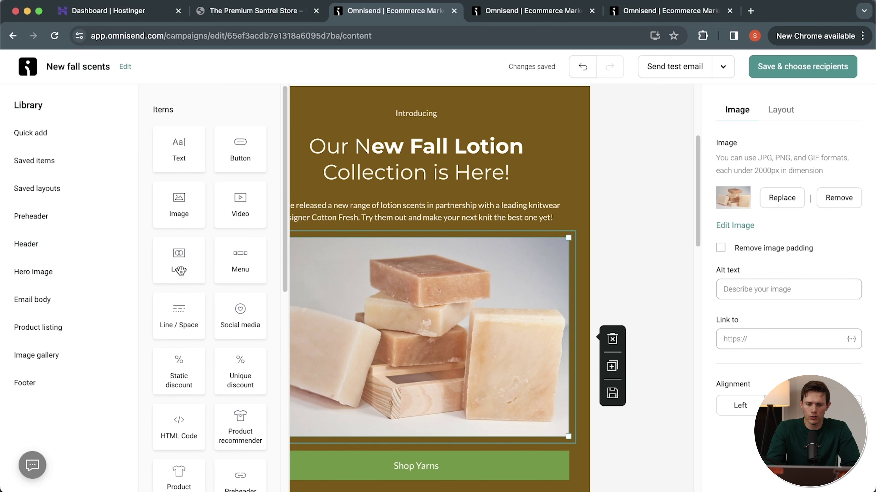
Add the Santrel logo and social media icons to the 'Interested in something else?' section
left_click(615, 253)
scroll(615, 253, "down", 15)
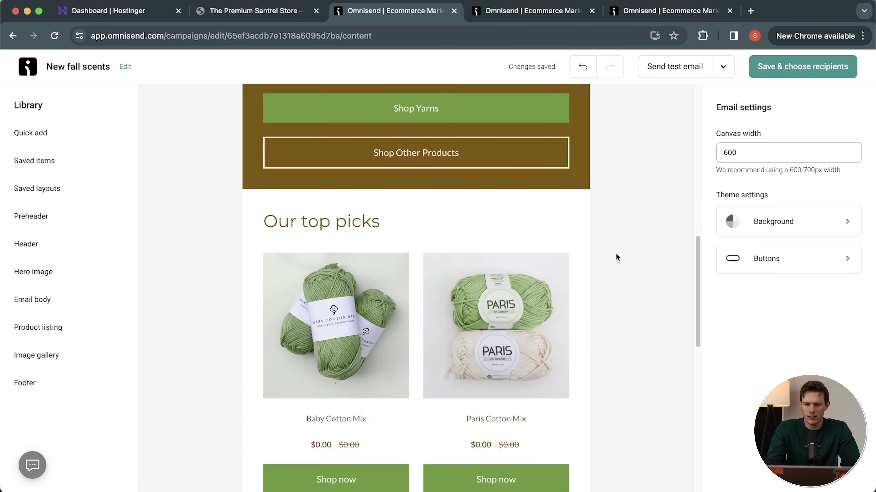
left_click(30, 134)
left_click_drag(187, 267, 346, 178)
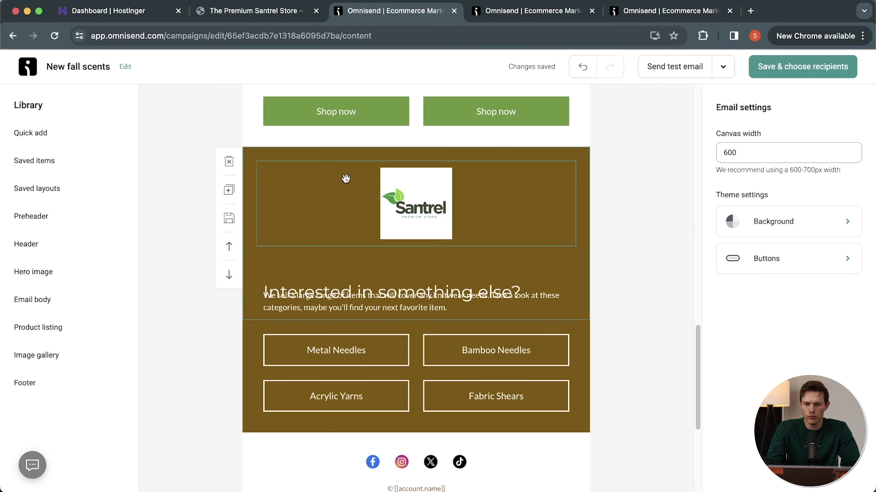
left_click(62, 142)
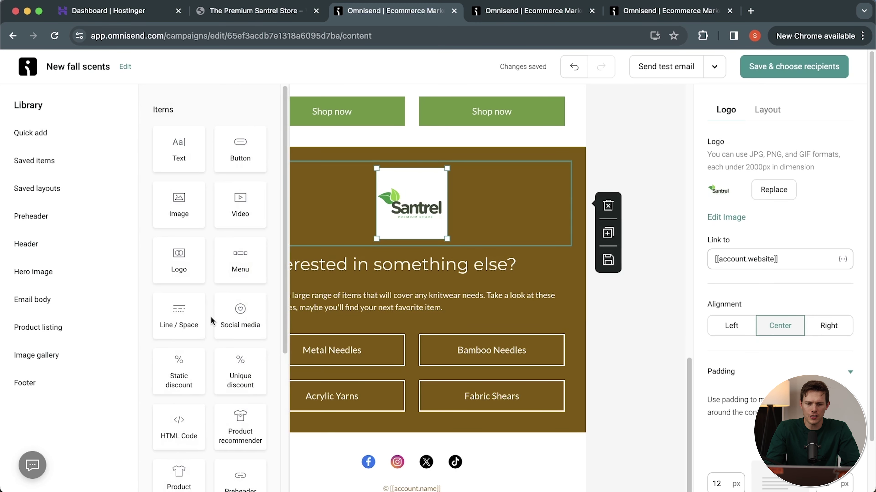
left_click_drag(235, 325, 327, 244)
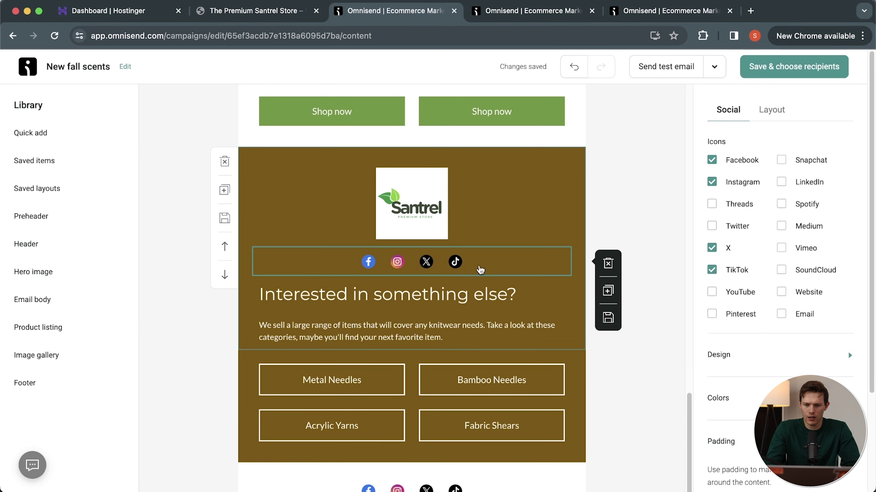
Insert a Product recommender block below the section text
left_click(31, 133)
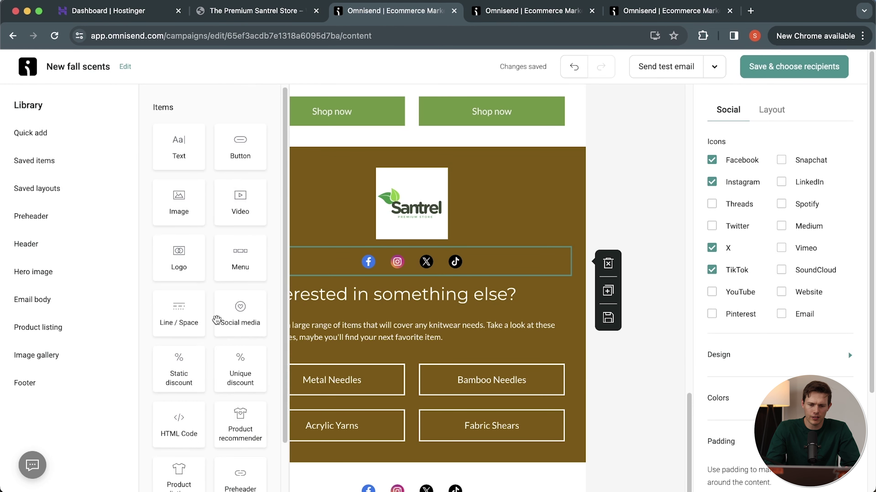
scroll(216, 321, "down", 5)
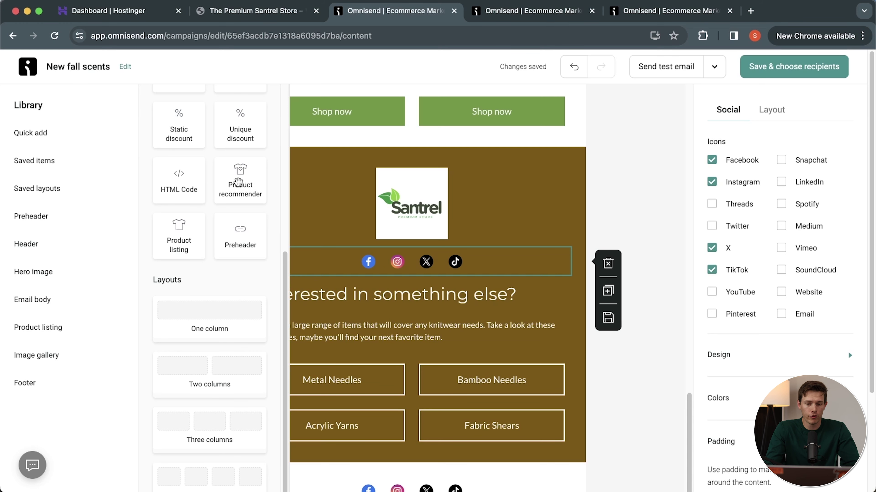
left_click_drag(239, 183, 316, 363)
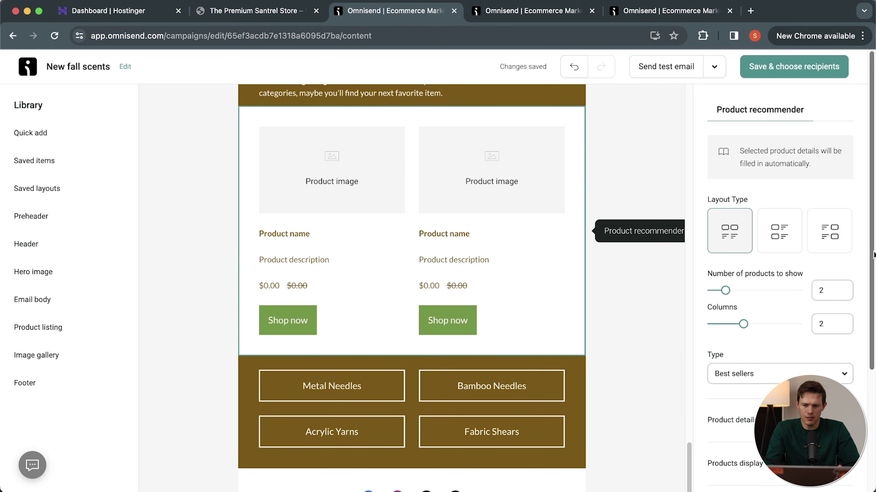
scroll(795, 306, "down", 3)
scroll(796, 306, "up", 3)
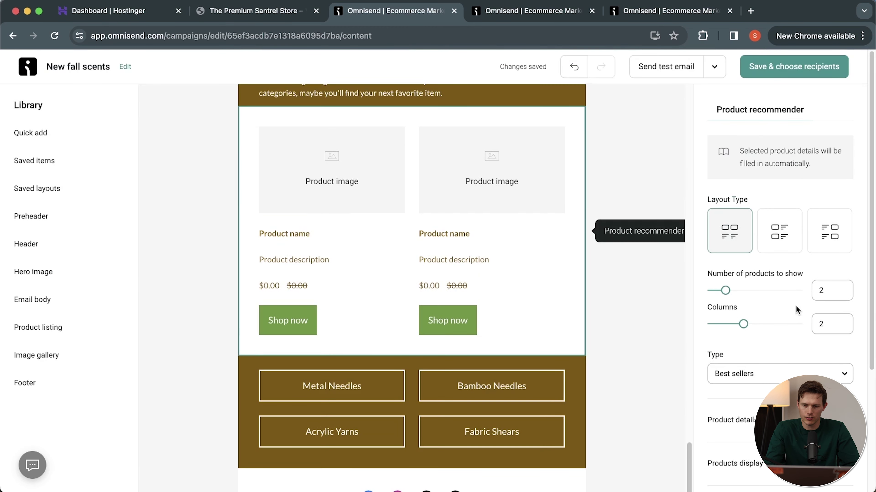
mouse_move(216, 233)
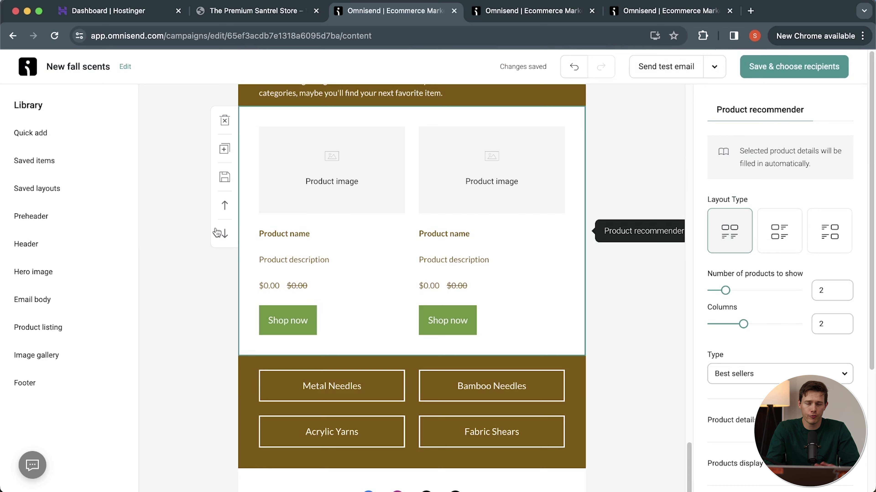
Send a test copy of the email, then save it and go to recipient selection
left_click(716, 69)
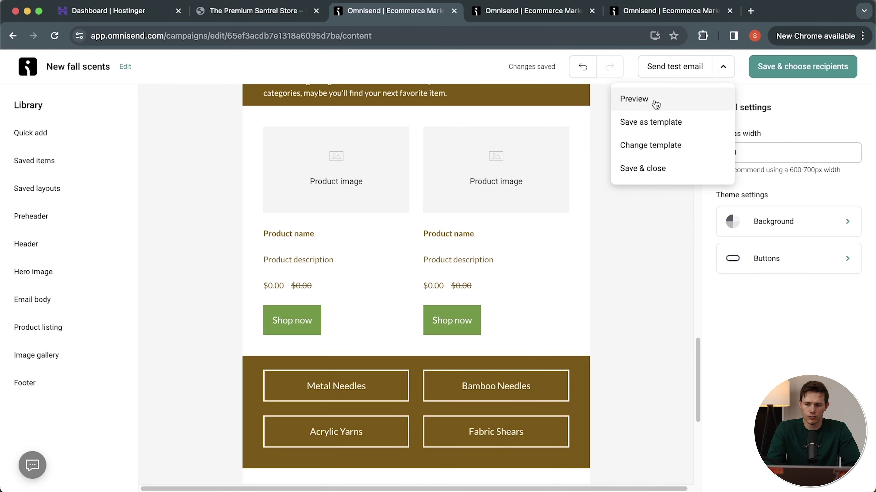
left_click(671, 70)
left_click(671, 70)
left_click(567, 356)
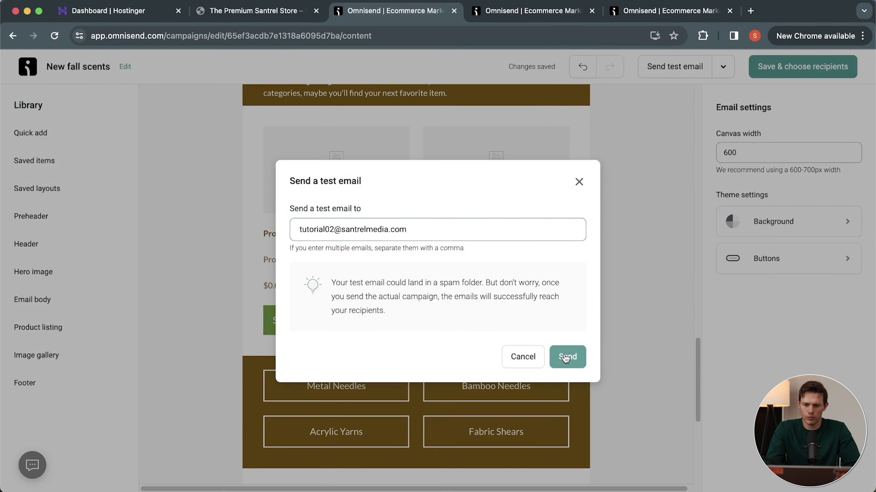
left_click(821, 75)
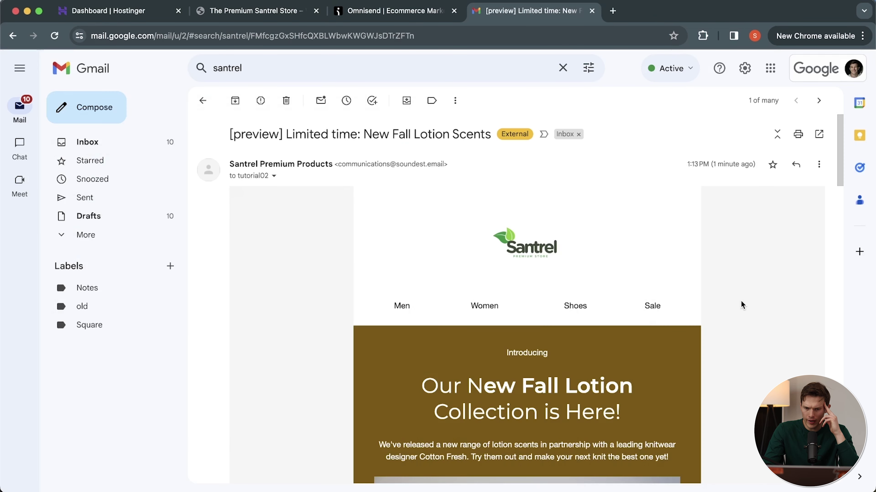
scroll(741, 303, "down", 5)
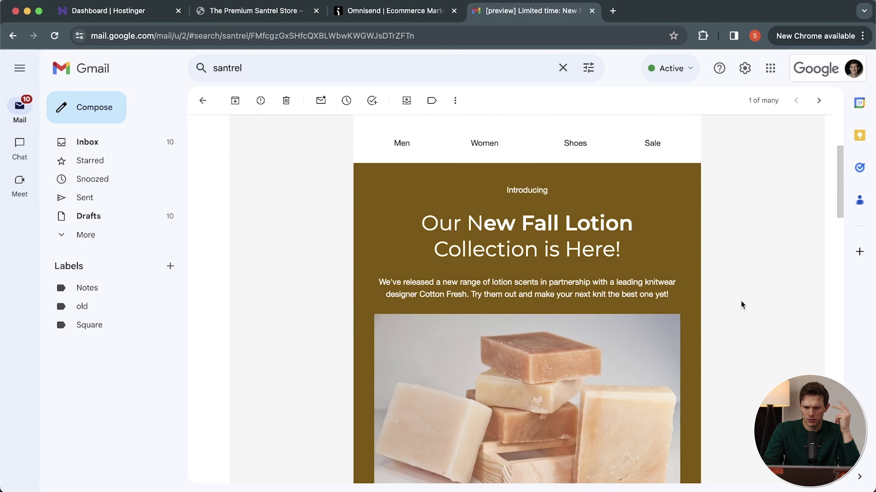
Verify the test email's Baby Cotton Mix Shop now button opens the Santrel store
scroll(740, 300, "down", 2)
scroll(741, 300, "down", 10)
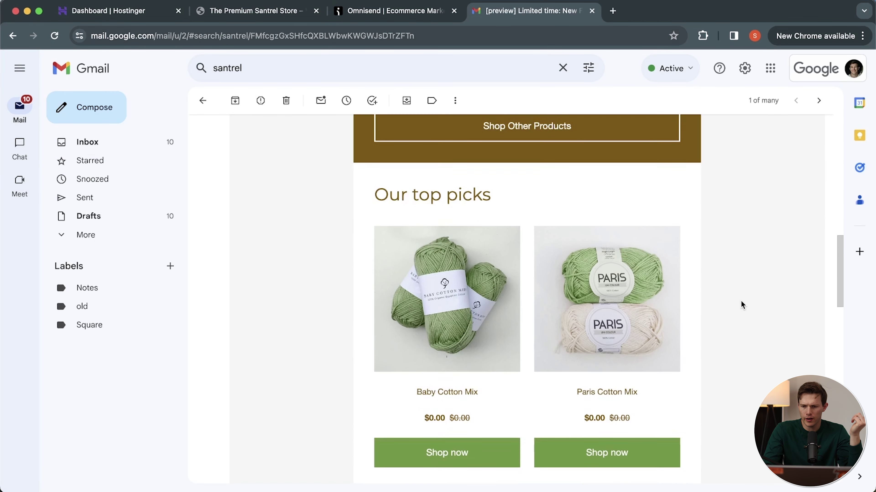
scroll(741, 300, "down", 1)
scroll(427, 371, "down", 5)
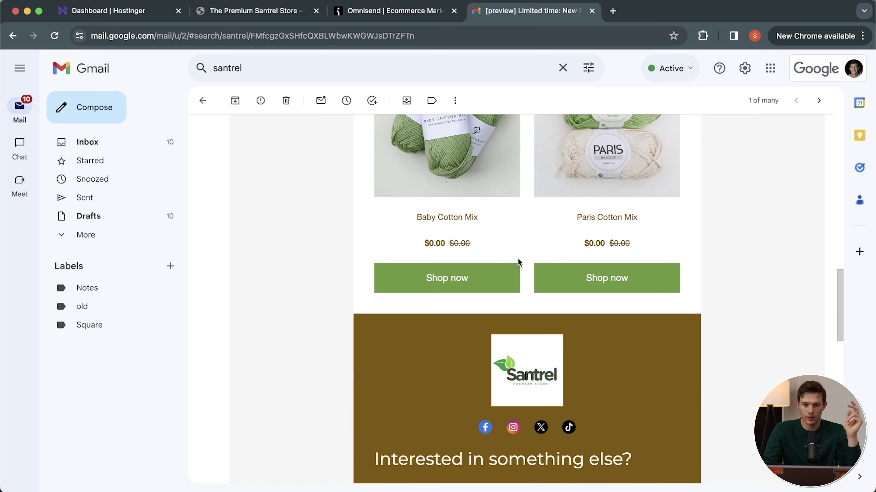
left_click(462, 283)
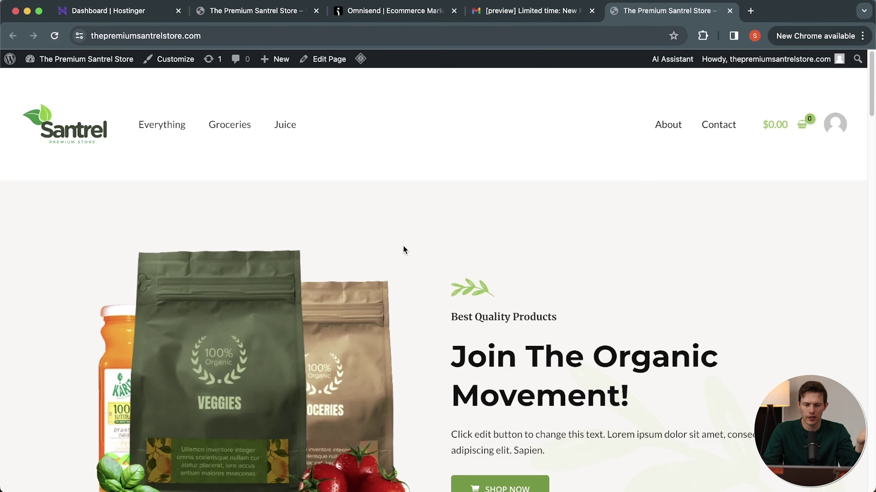
scroll(403, 247, "down", 10)
scroll(403, 247, "up", 4)
scroll(404, 249, "up", 8)
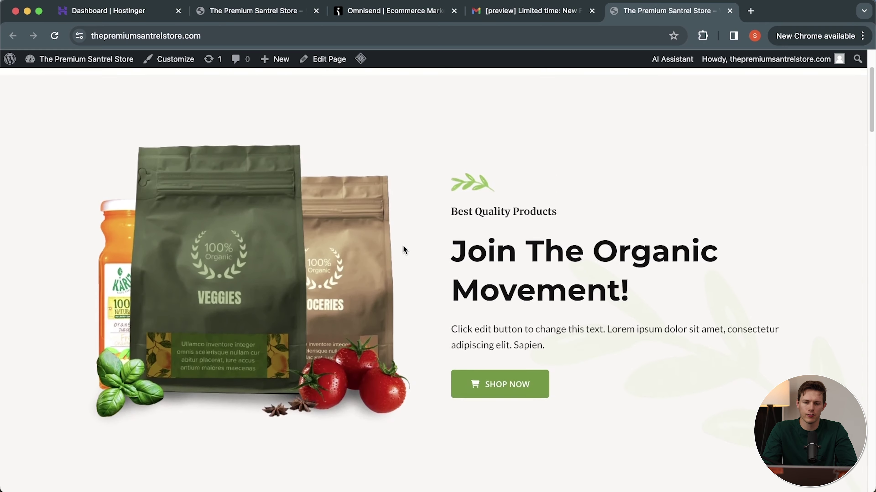
left_click(526, 14)
Verify the Shop Yarns button link, then close the store and Gmail tabs
scroll(514, 371, "down", 15)
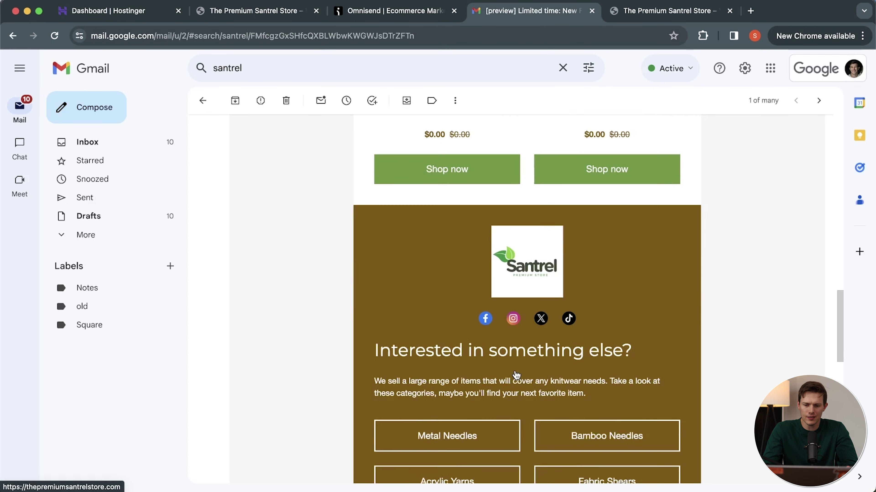
scroll(516, 374, "up", 12)
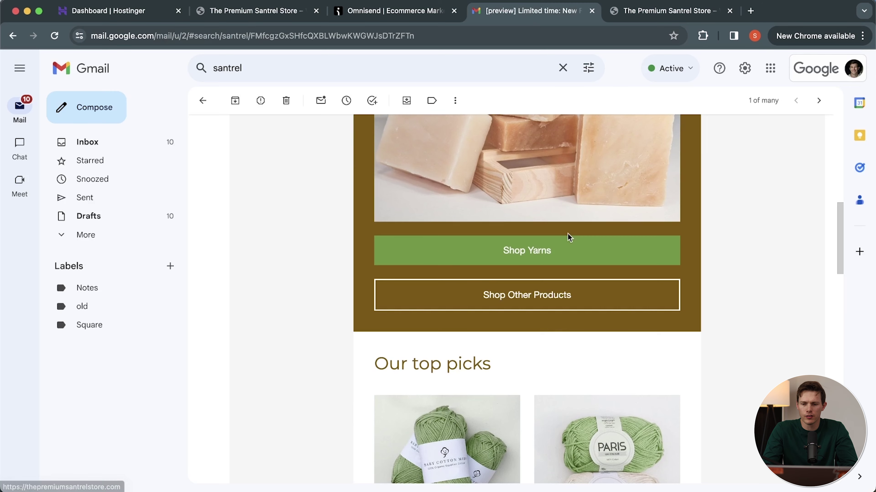
left_click(534, 256)
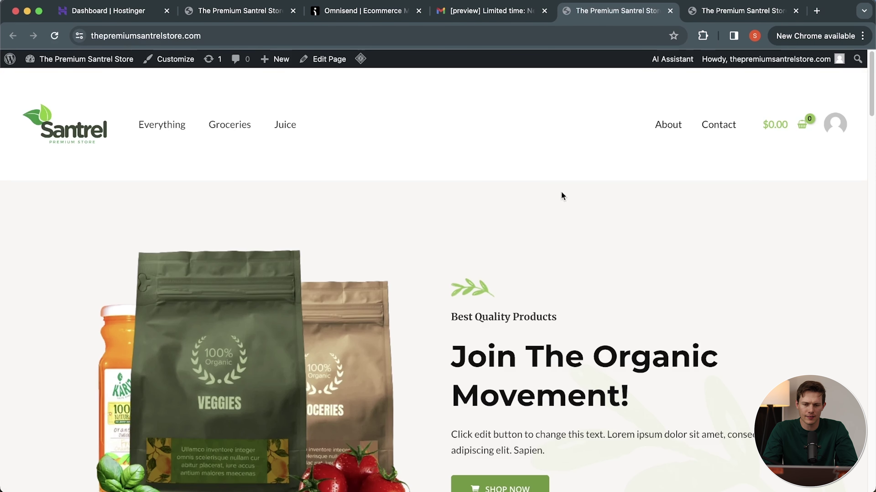
left_click(670, 12)
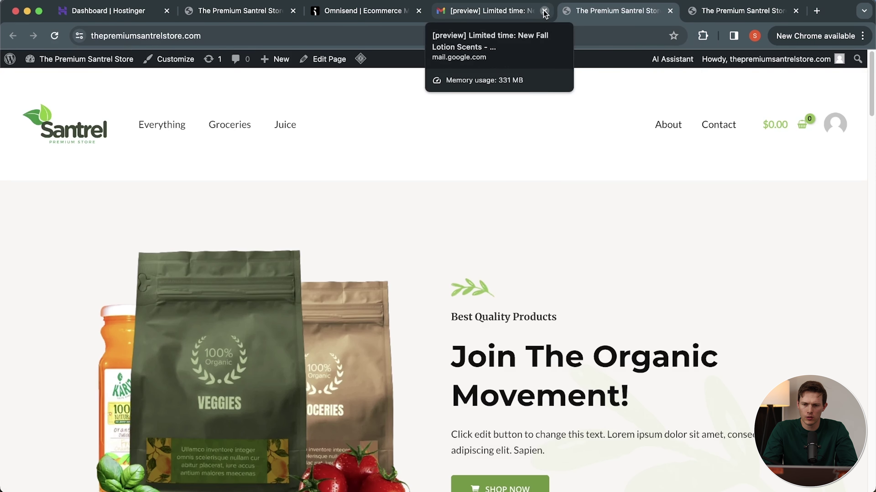
left_click(544, 11)
left_click(544, 11)
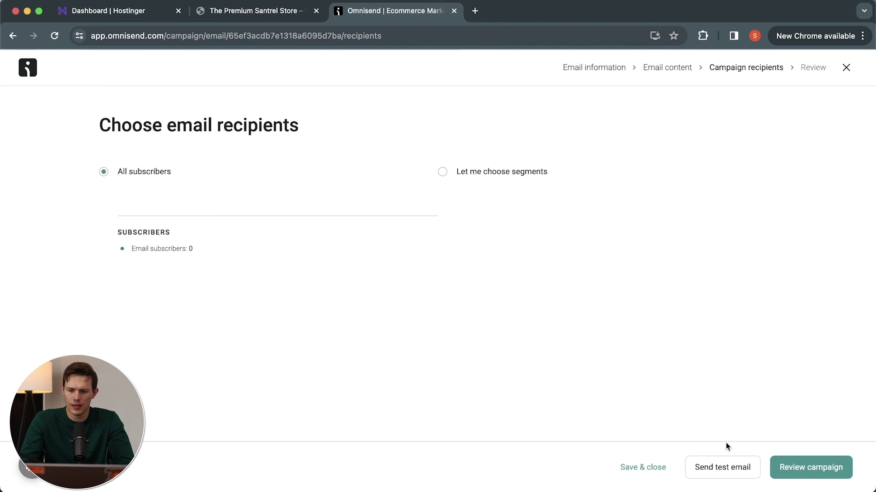
Back in the email content, set the top picks block layout to text left, image right
left_click(846, 68)
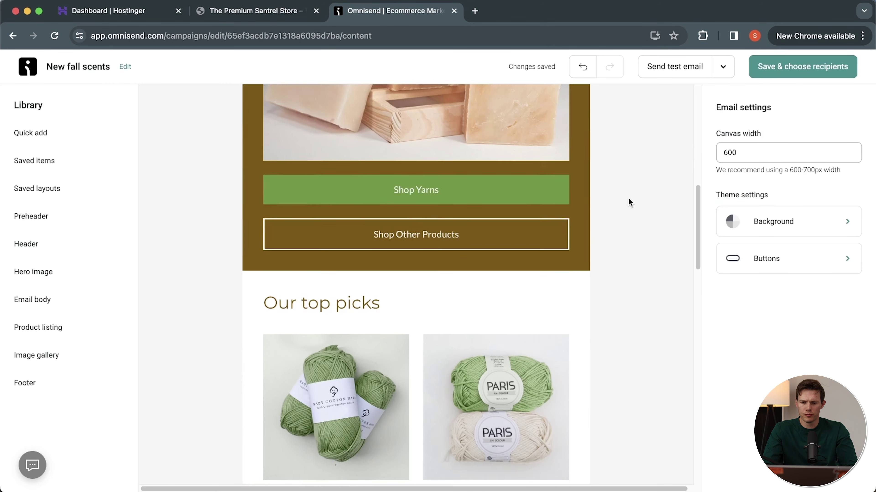
scroll(629, 199, "down", 3)
scroll(338, 324, "down", 3)
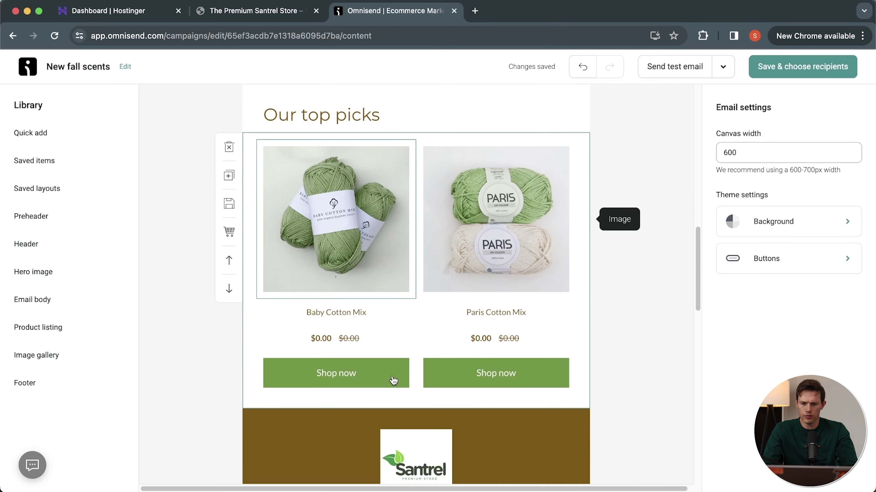
scroll(394, 377, "up", 1)
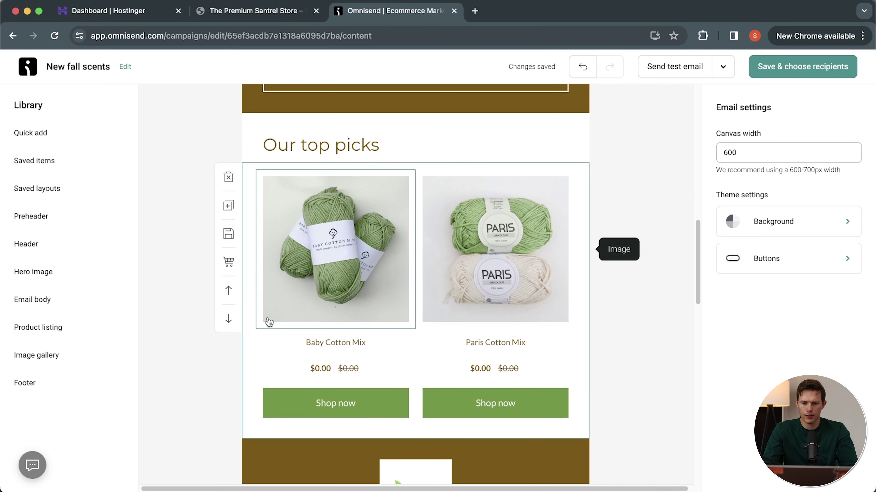
left_click(250, 353)
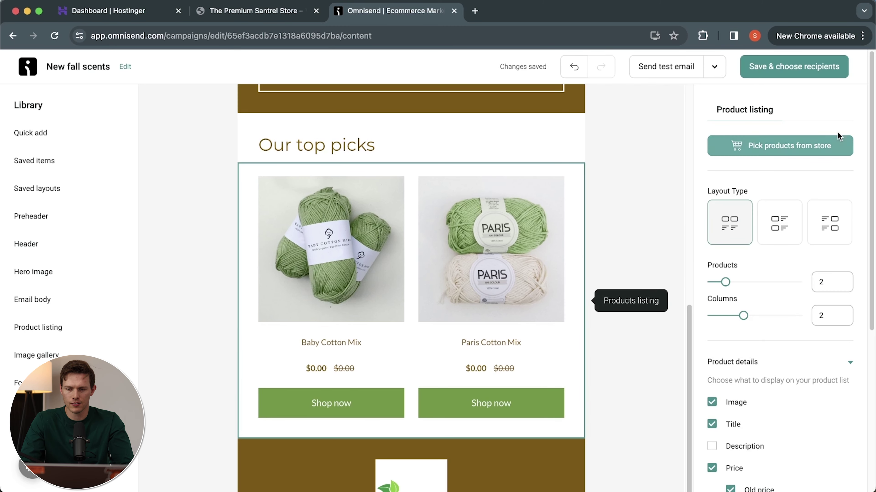
left_click(784, 224)
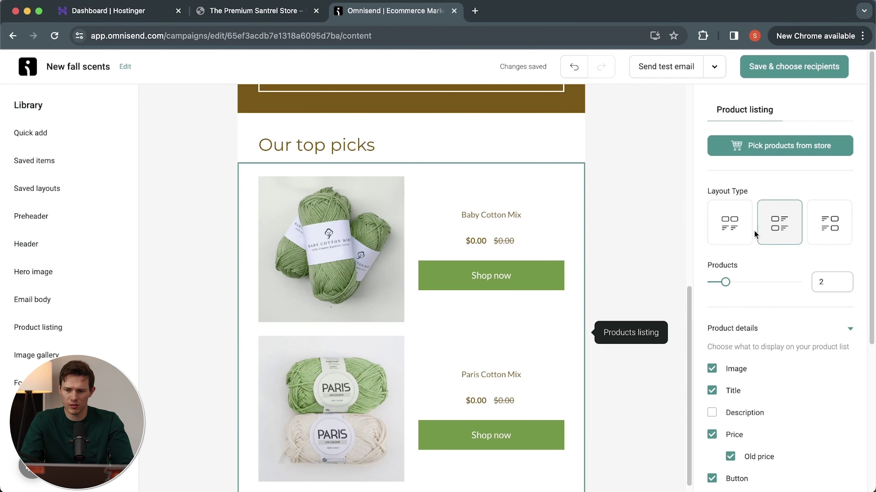
left_click(735, 233)
left_click(832, 234)
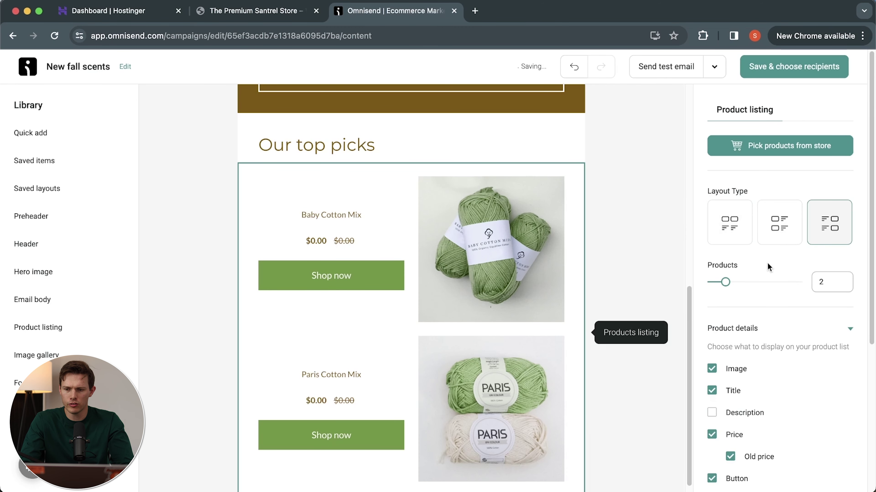
Open the store product picker and switch to the WordPress admin tab
left_click(789, 147)
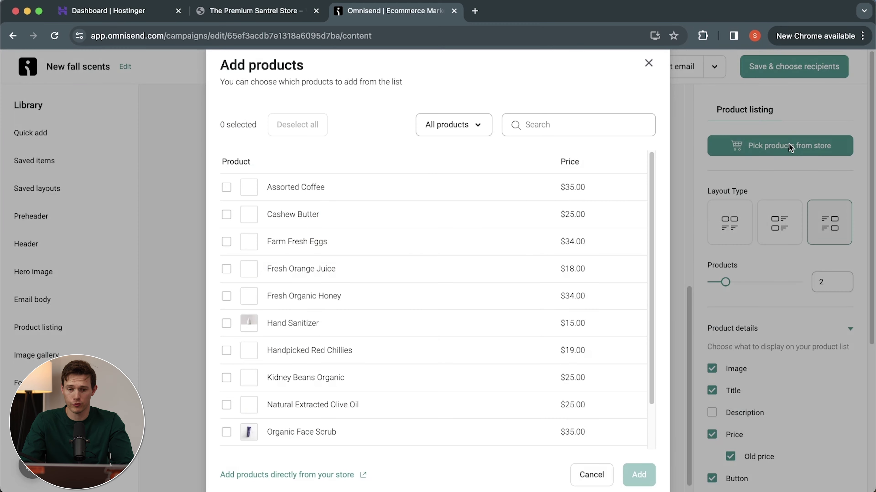
left_click(253, 6)
mouse_move(11, 66)
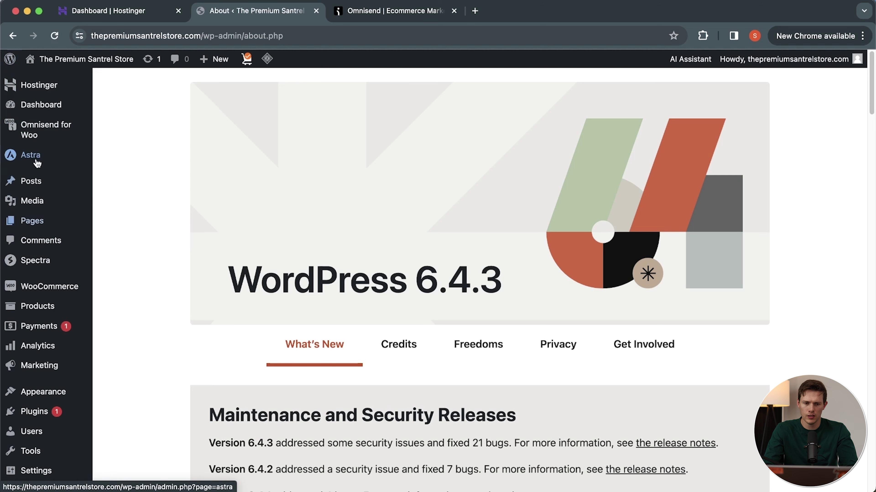
Browse the store's All Products list in WordPress admin, then return to the Omnisend tab
left_click(41, 308)
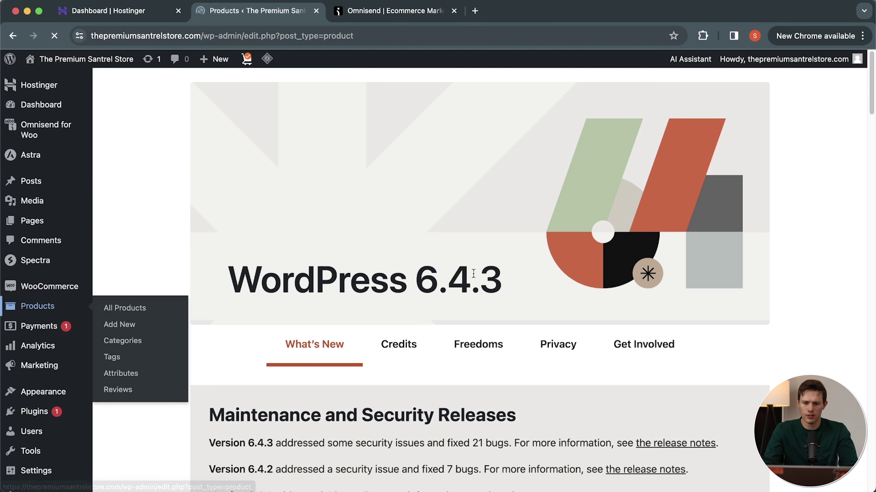
scroll(474, 274, "down", 2)
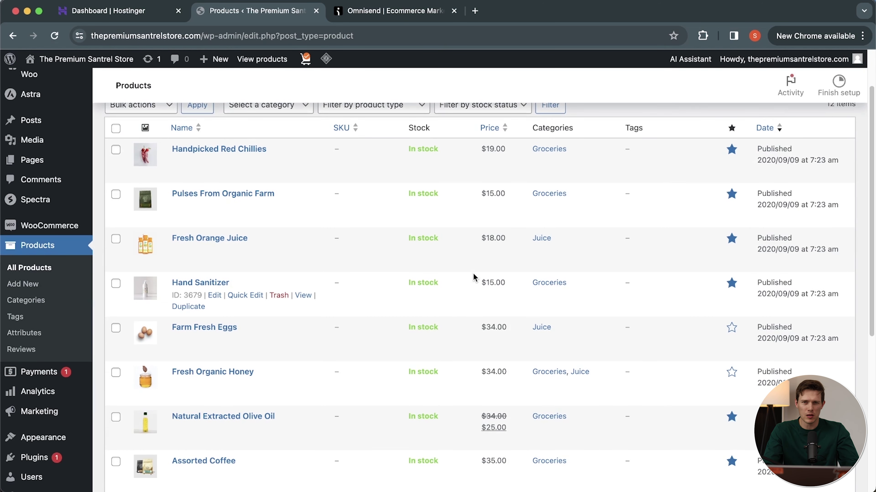
scroll(473, 274, "down", 4)
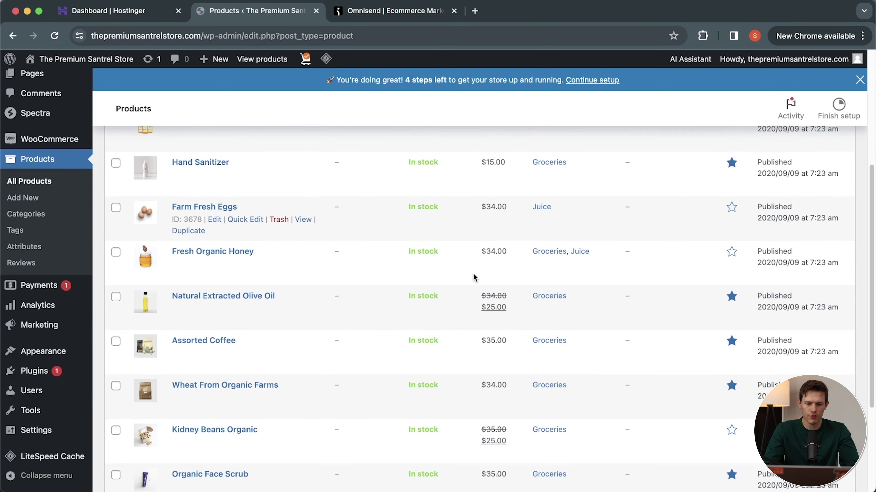
scroll(366, 342, "down", 5)
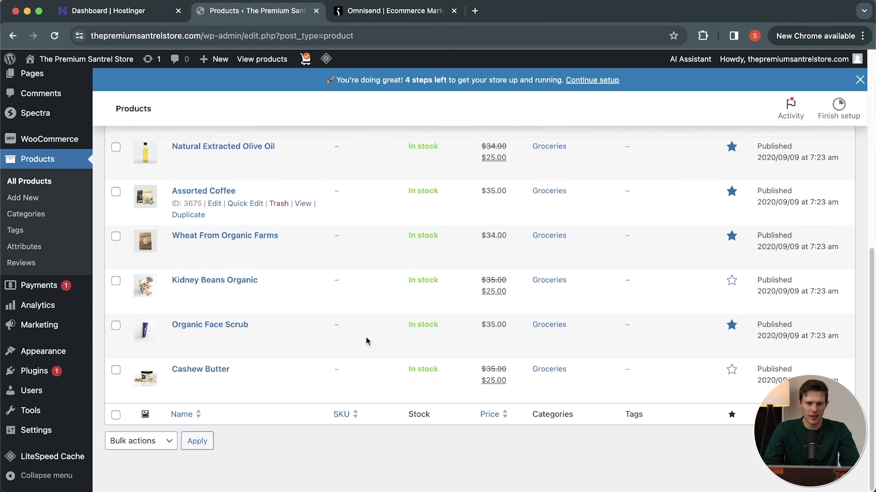
left_click(396, 14)
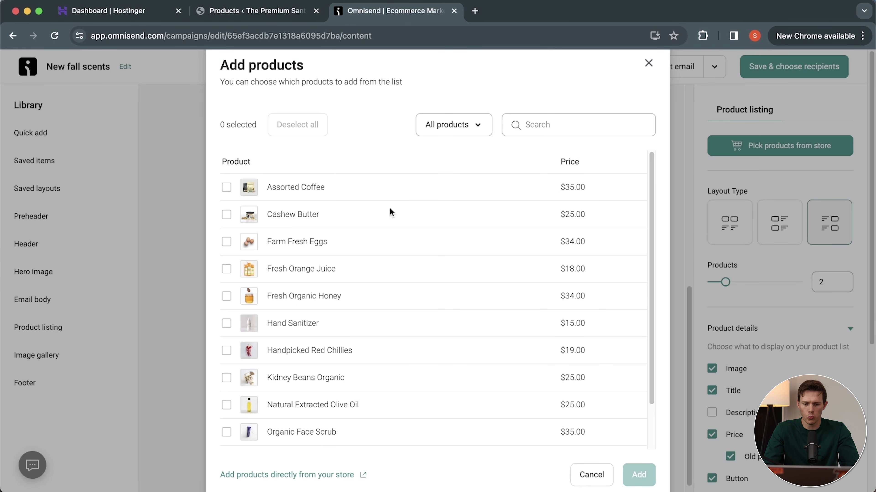
Add Fresh Orange Juice, Fresh Organic Honey, Hand Sanitizer and Cashew Butter to the listing
left_click(268, 21)
left_click(377, 21)
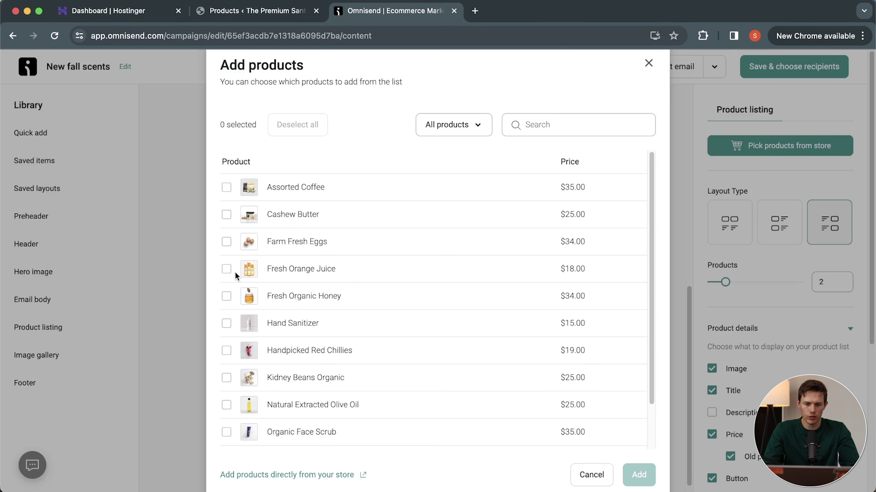
left_click(226, 269)
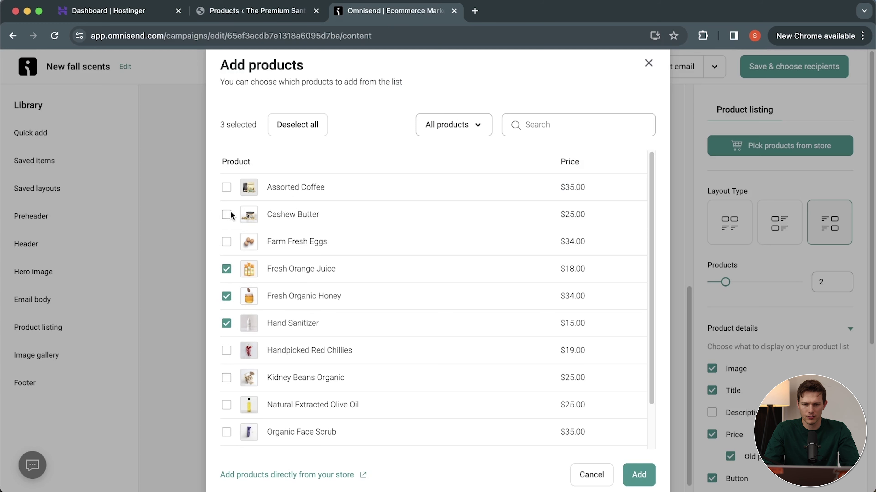
left_click(638, 475)
scroll(461, 353, "down", 10)
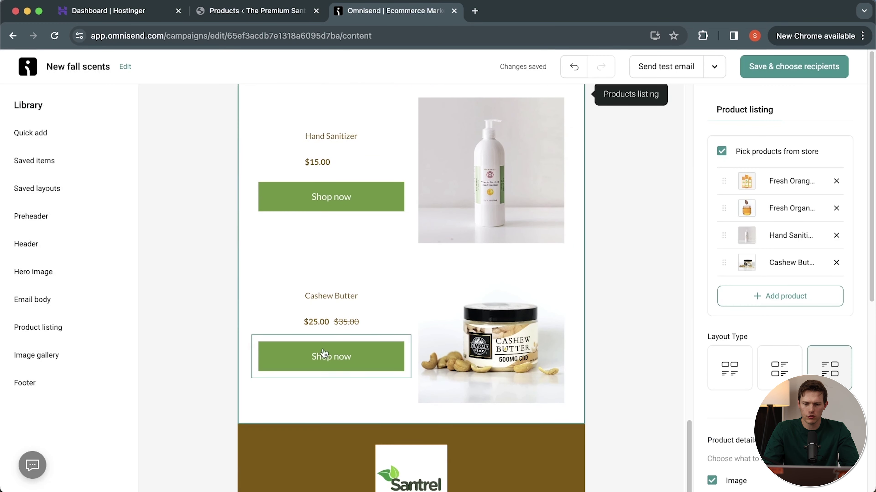
scroll(521, 288, "up", 3)
scroll(518, 317, "down", 8)
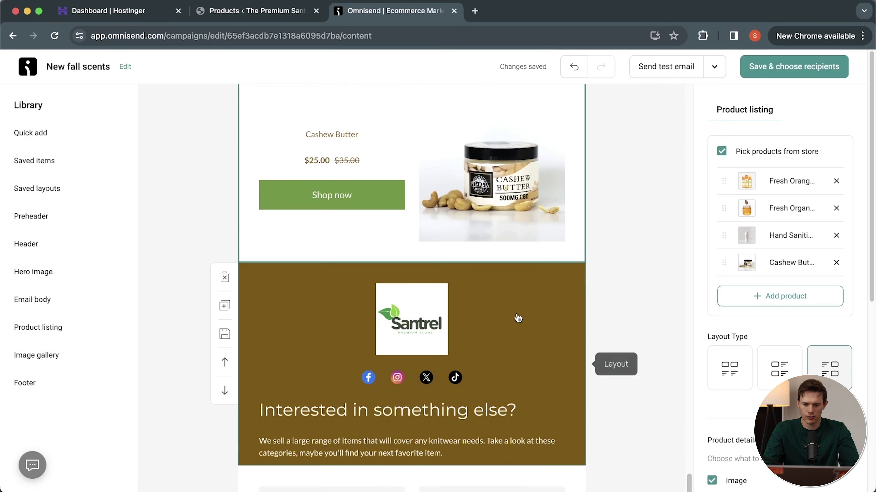
scroll(518, 316, "up", 3)
scroll(517, 316, "up", 3)
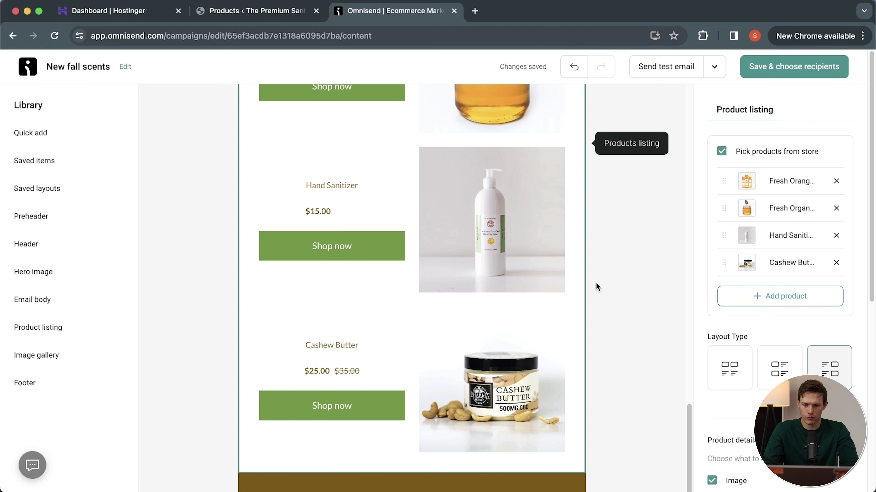
scroll(595, 283, "down", 5)
scroll(596, 286, "down", 2)
scroll(596, 286, "down", 4)
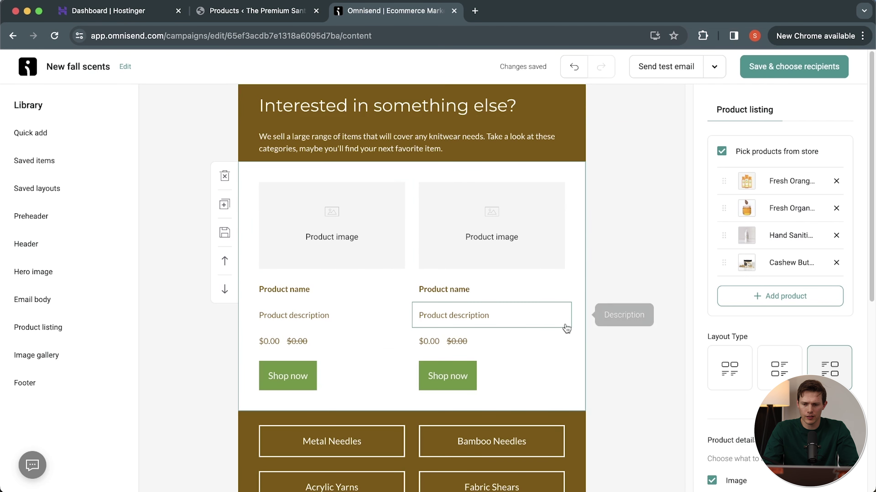
Switch the recommended products block from Best sellers to Newest products and open Send test email
left_click(579, 324)
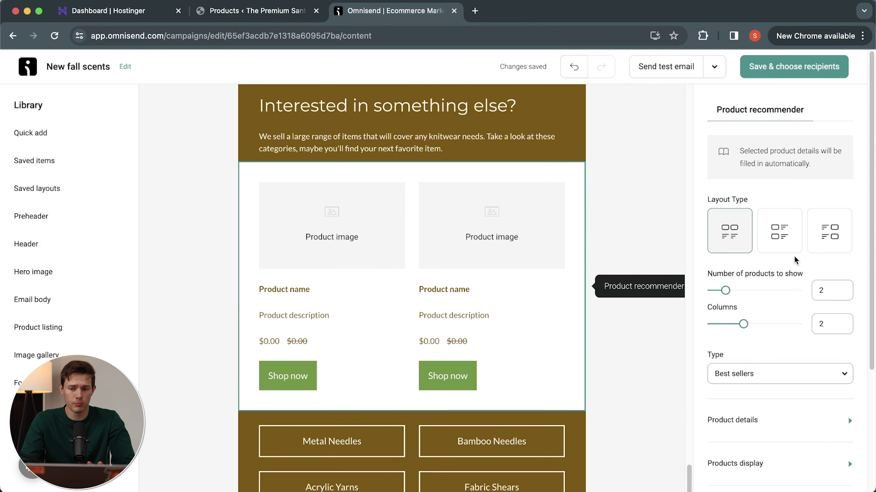
scroll(794, 258, "down", 4)
left_click(771, 250)
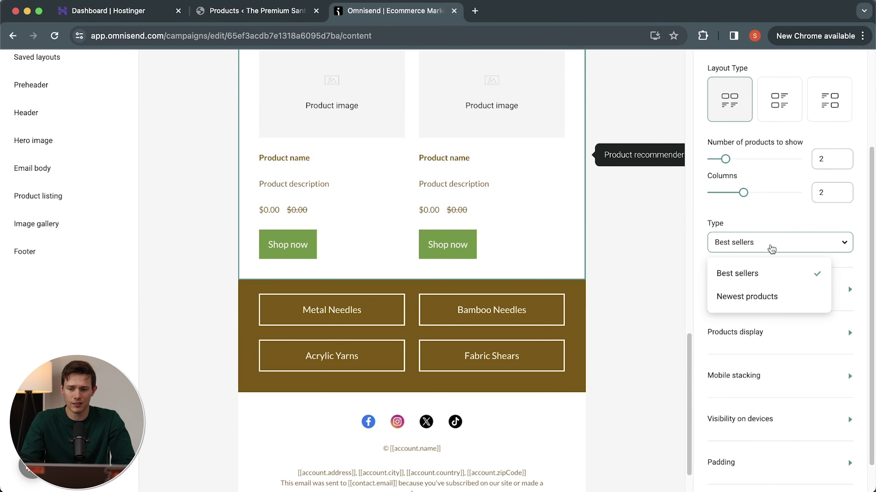
left_click(761, 298)
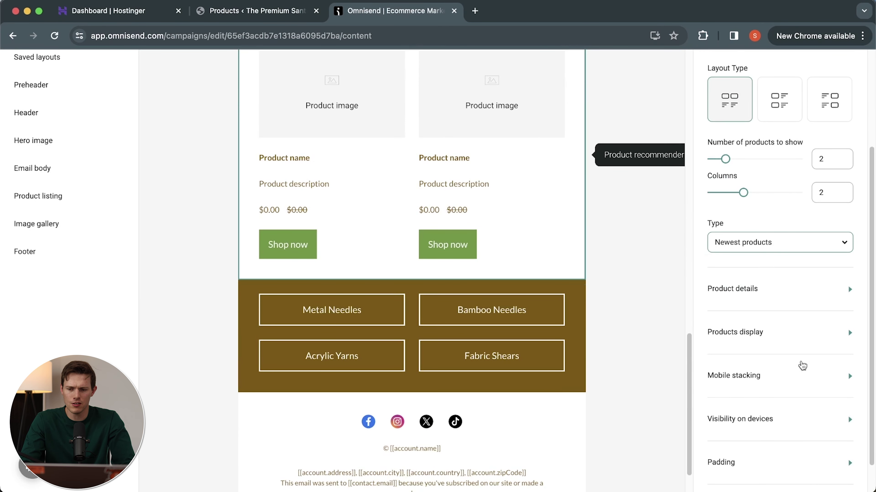
scroll(773, 176, "up", 4)
left_click(666, 69)
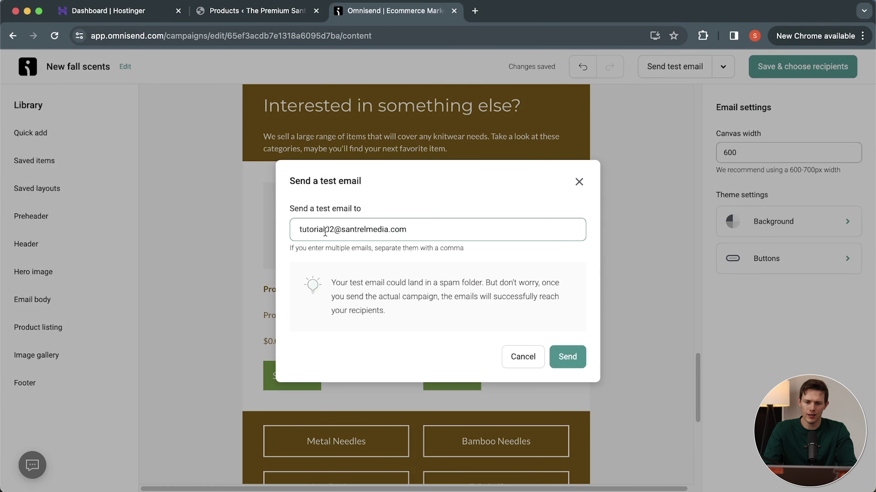
Read the test email in Gmail, open the Pulses From Organic Farm page, then return to Omnisend
double_click(332, 229)
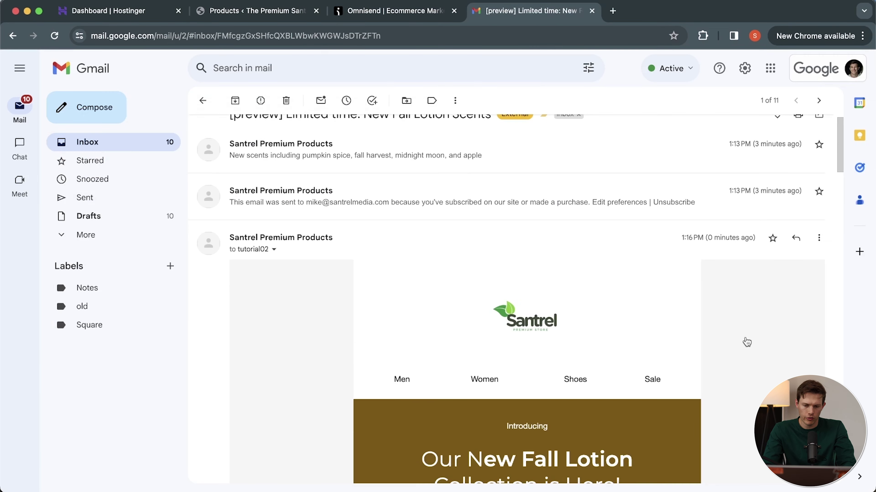
scroll(744, 342, "down", 4)
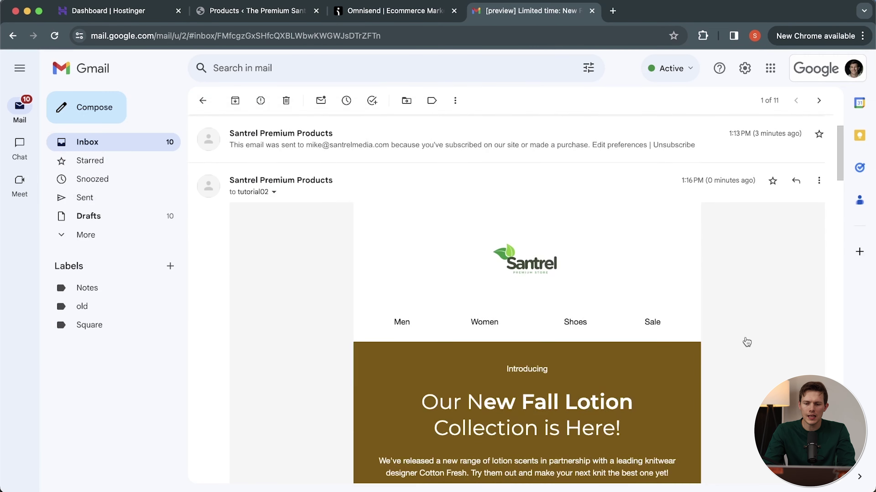
scroll(744, 343, "down", 2)
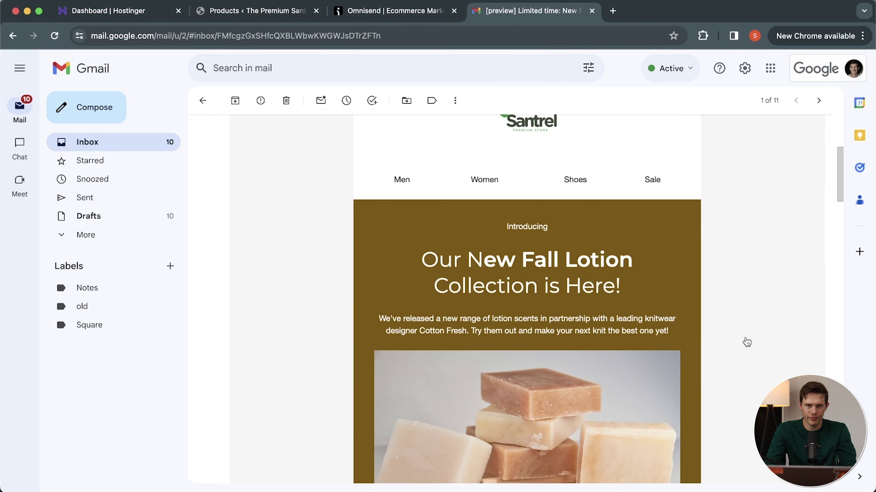
scroll(745, 342, "down", 10)
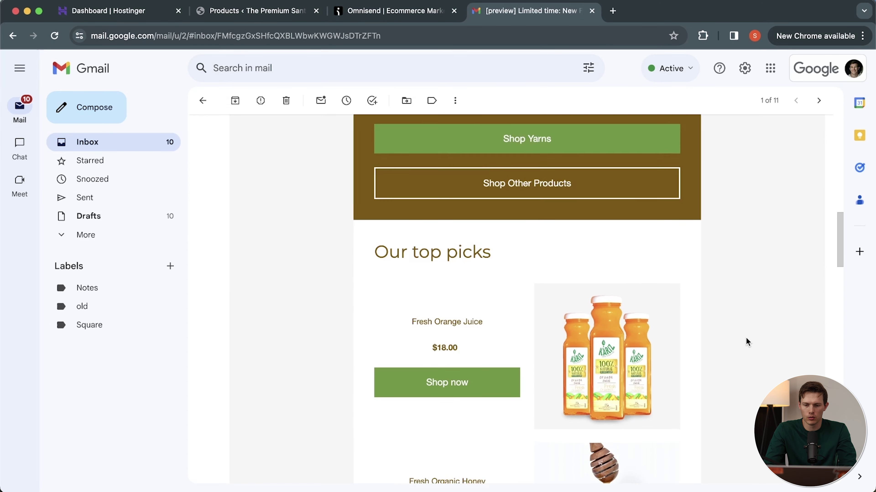
scroll(489, 323, "down", 12)
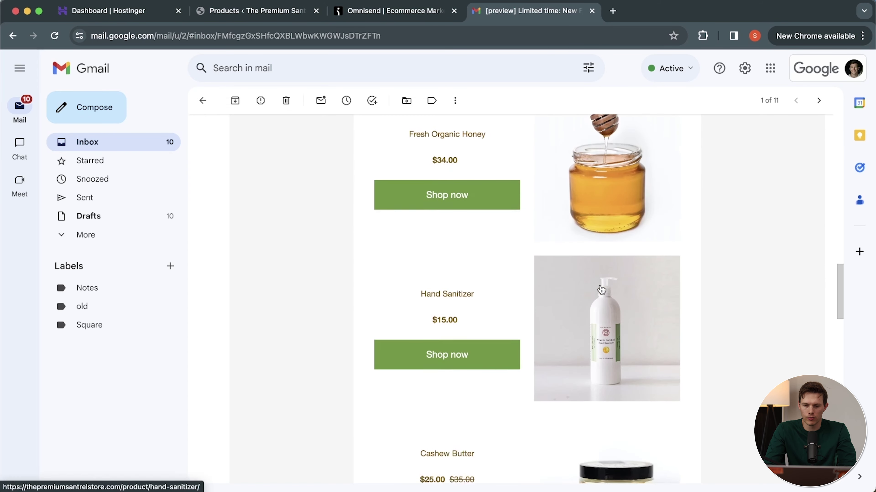
scroll(601, 289, "down", 7)
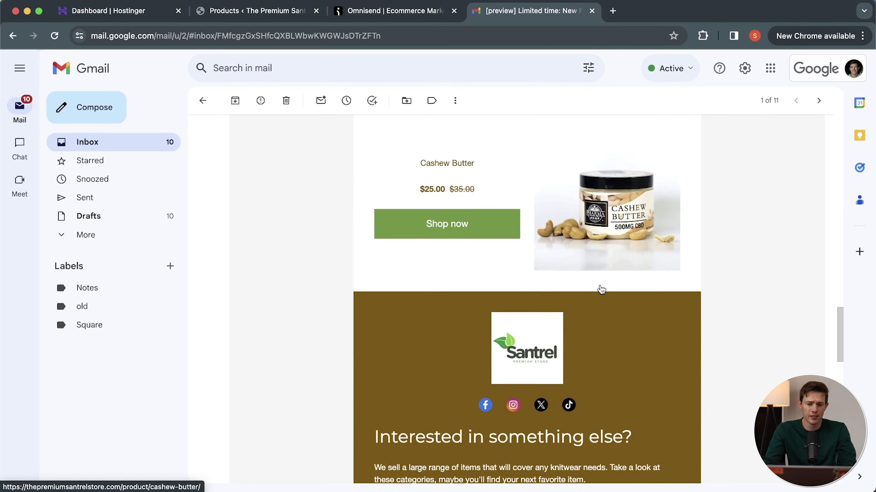
scroll(600, 289, "down", 8)
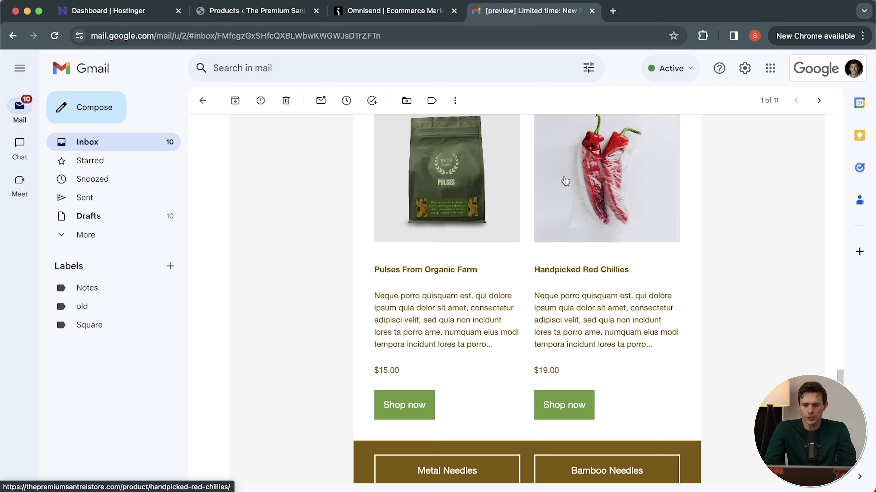
left_click(408, 408)
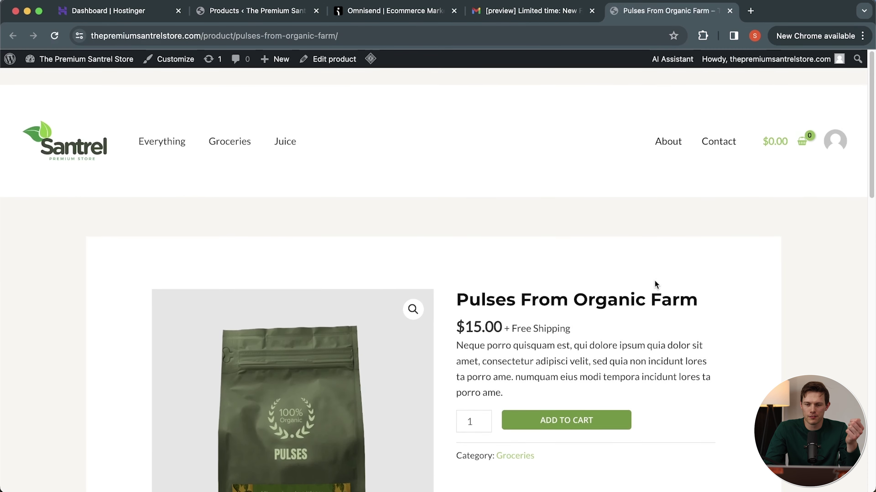
left_click(373, 14)
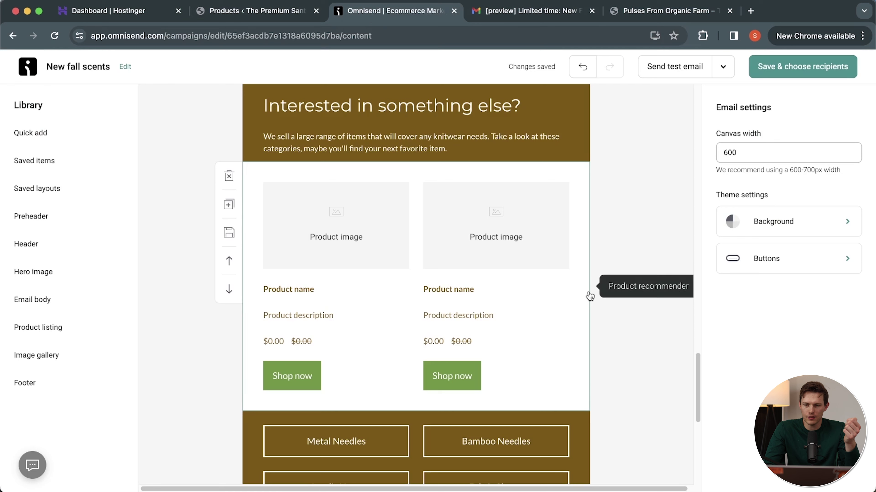
Save the email content and go to the Choose email recipients step
left_click(810, 69)
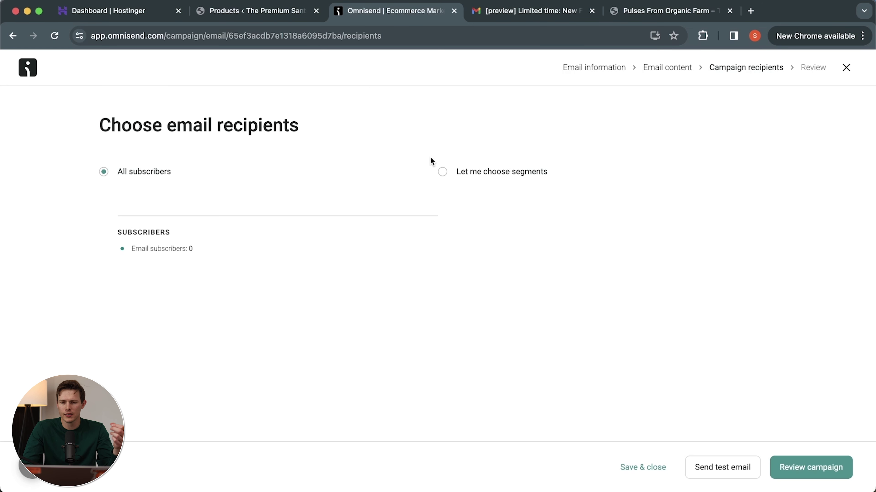
Briefly try chosen segments, revert the Send to setting to All subscribers, and go to Review campaign
left_click(443, 173)
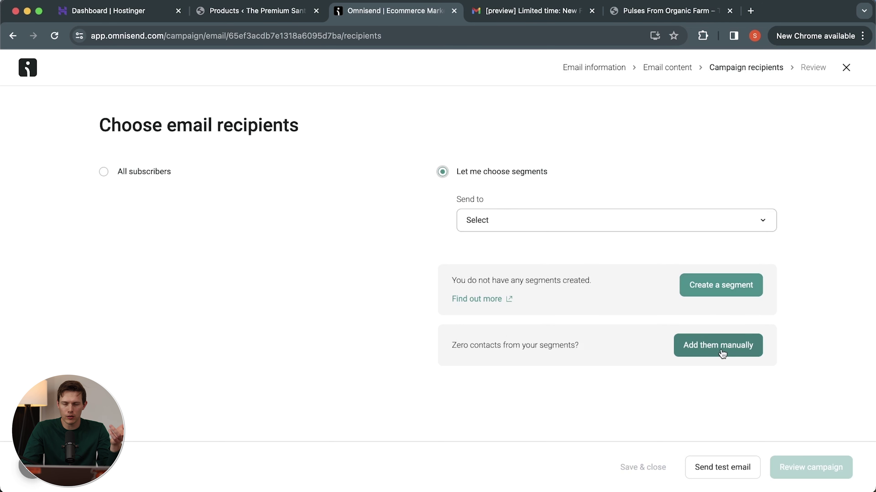
left_click(482, 229)
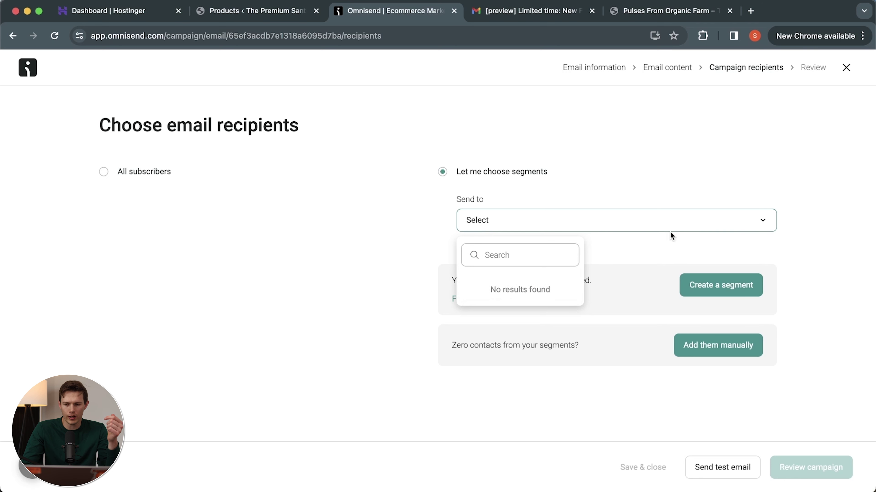
left_click(138, 172)
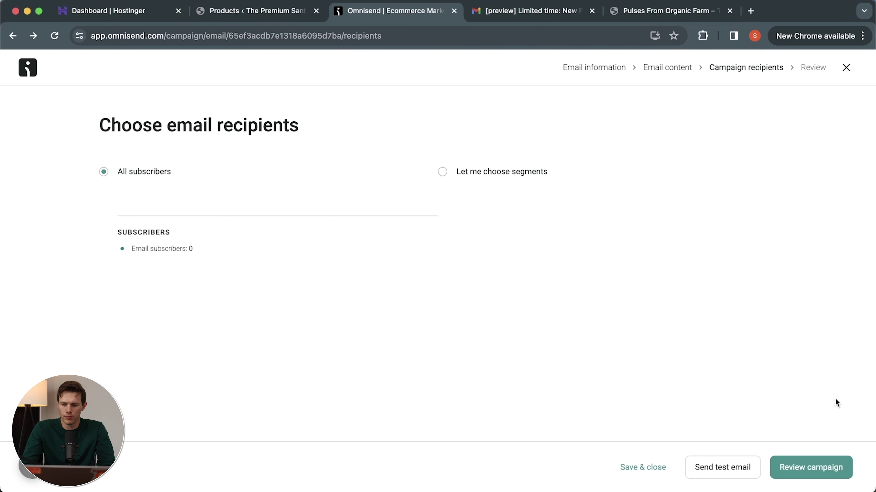
left_click(822, 474)
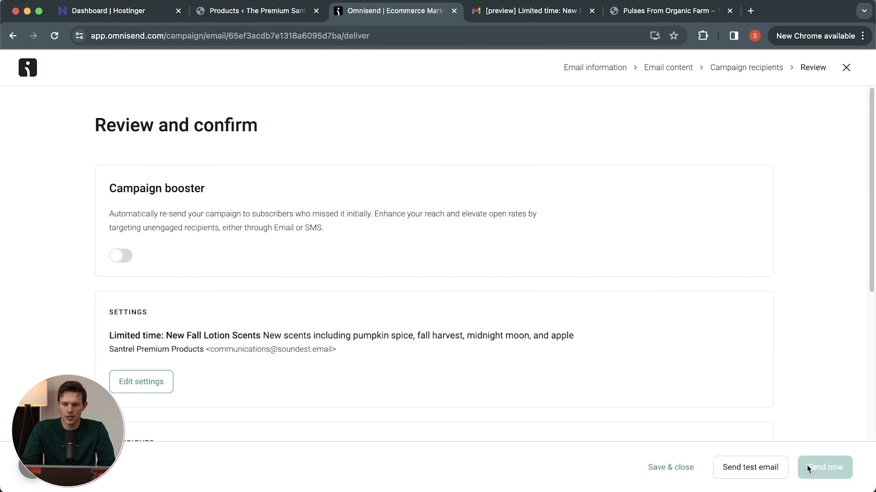
scroll(252, 262, "down", 3)
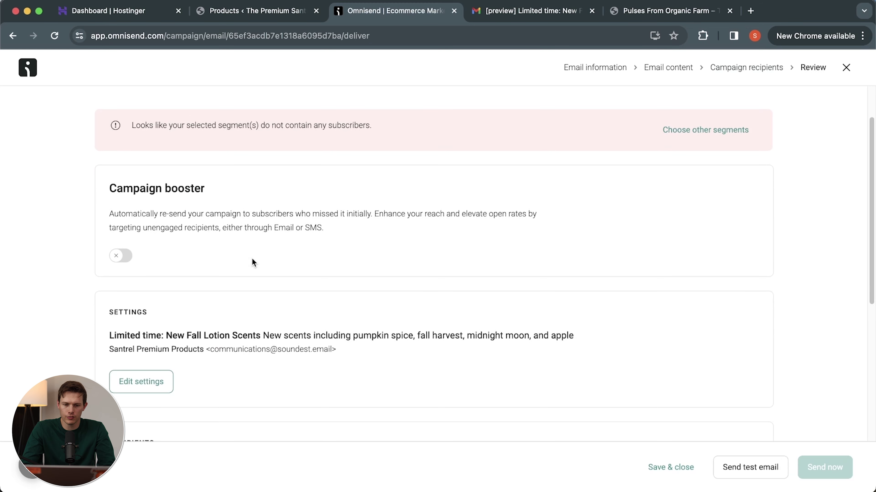
Turn on Campaign booster and review its content, sending rules, settings and recipients
left_click(121, 255)
scroll(328, 260, "down", 5)
scroll(330, 263, "up", 1)
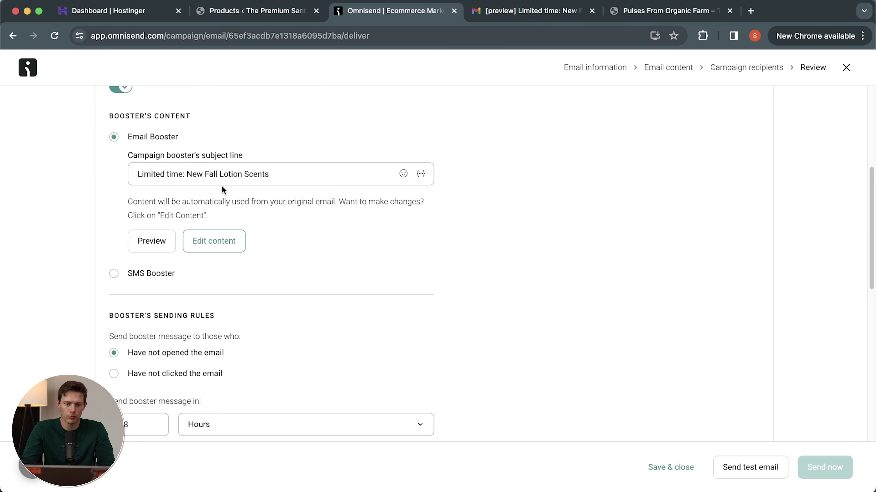
scroll(391, 240, "down", 3)
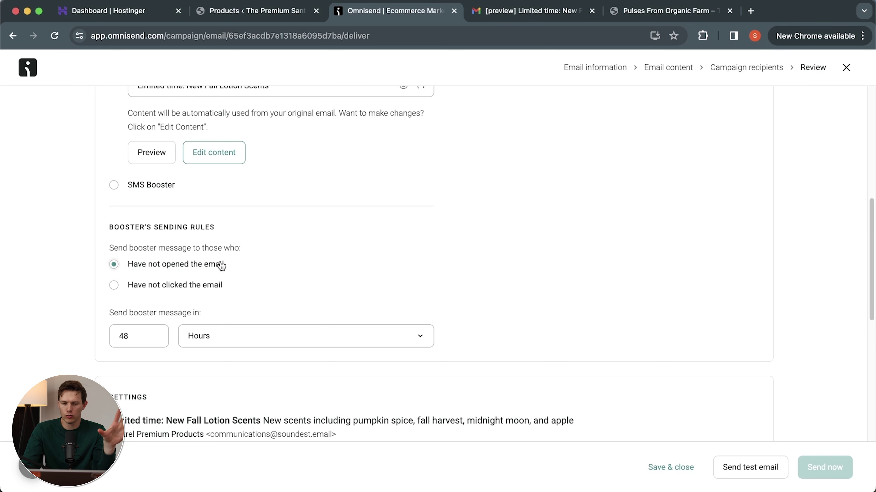
scroll(285, 277, "down", 2)
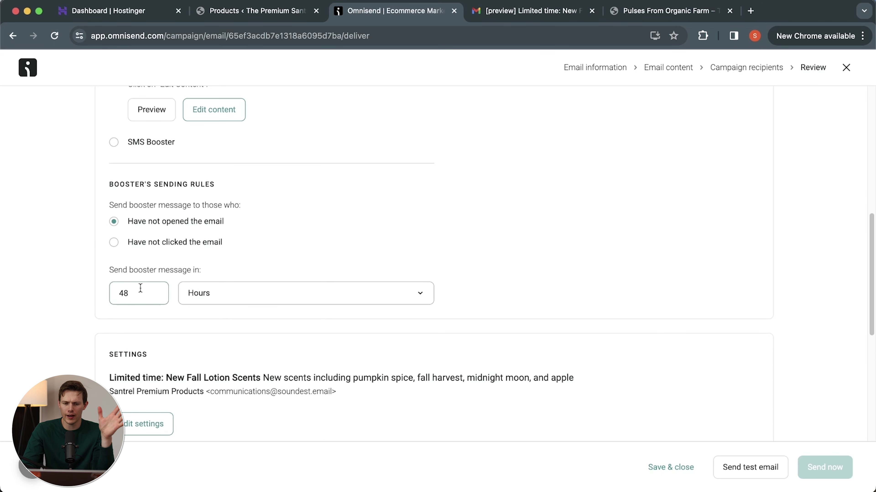
scroll(304, 326, "down", 5)
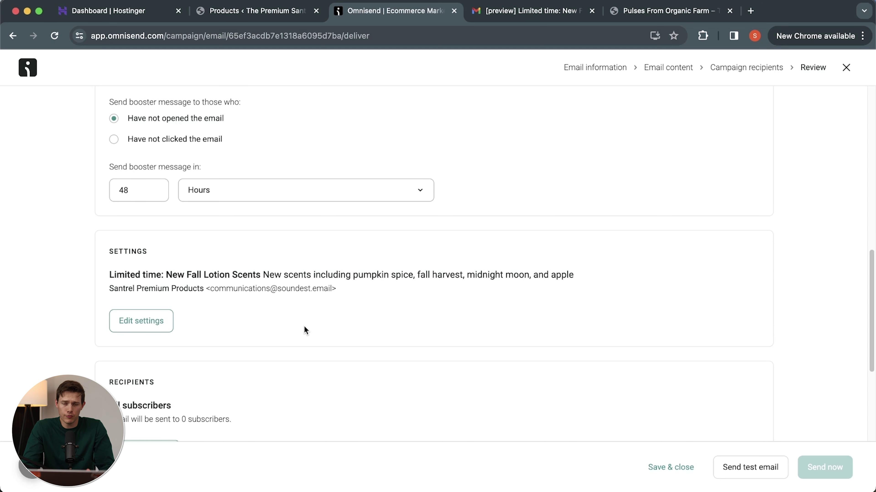
scroll(576, 332, "down", 9)
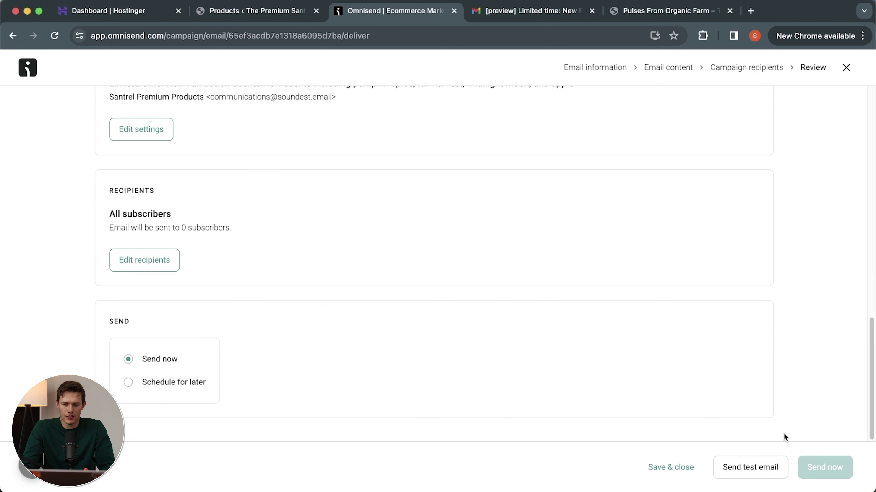
scroll(582, 352, "up", 20)
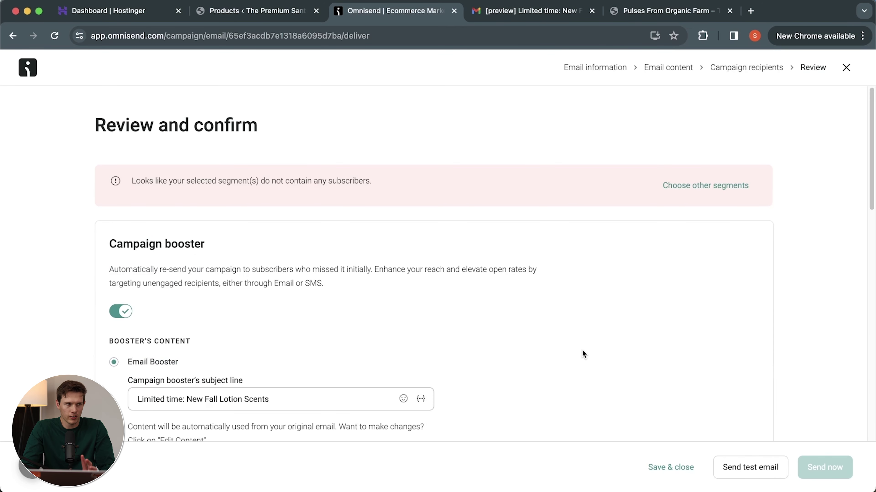
scroll(549, 319, "down", 10)
scroll(549, 318, "up", 10)
scroll(549, 318, "down", 15)
Save 'New fall scents' as a draft, browse the Audience Add contacts options, and open Segments
left_click(667, 468)
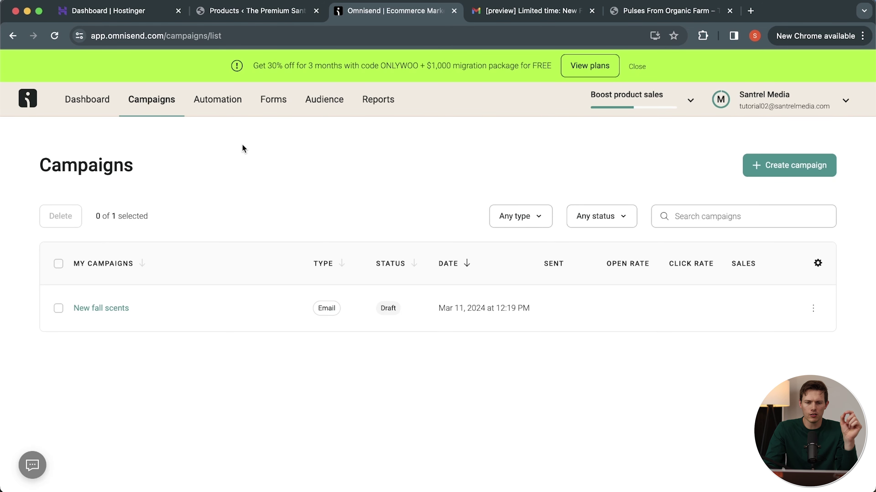
left_click(332, 96)
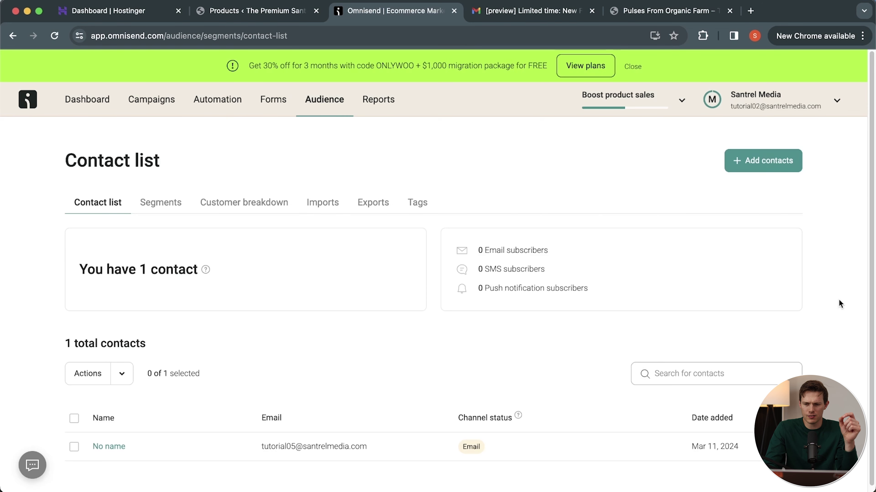
left_click(782, 171)
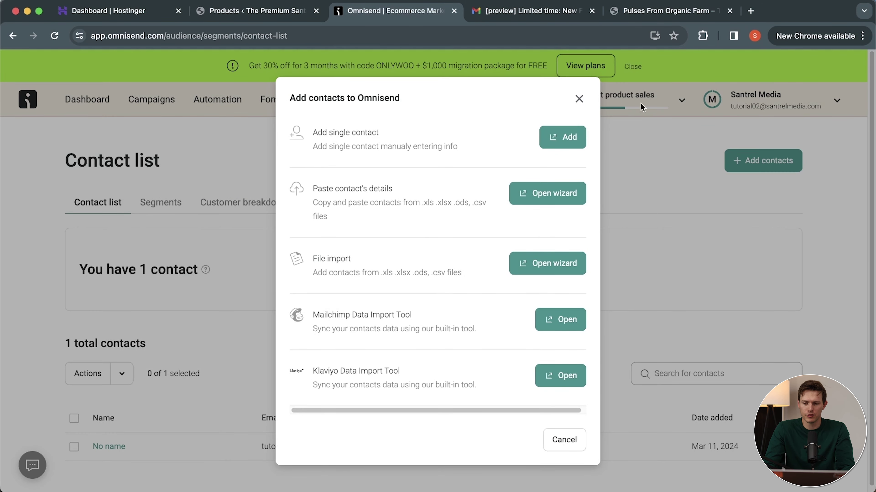
left_click(750, 169)
left_click(733, 165)
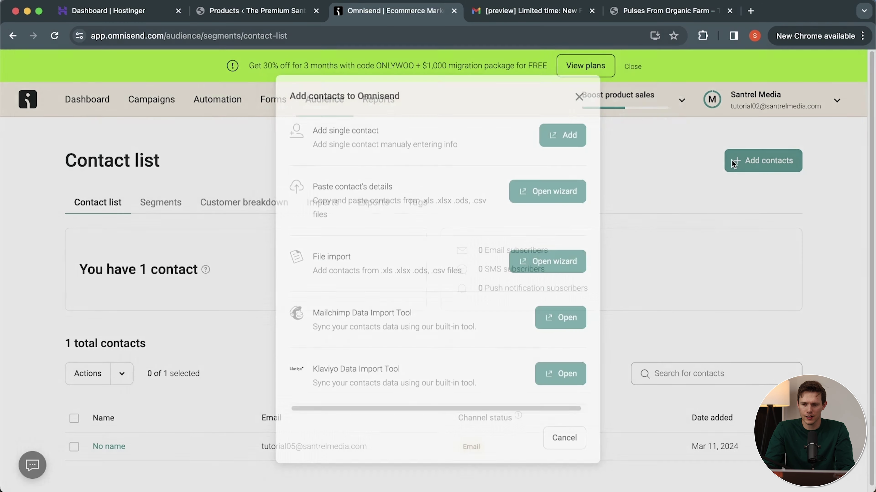
left_click(577, 144)
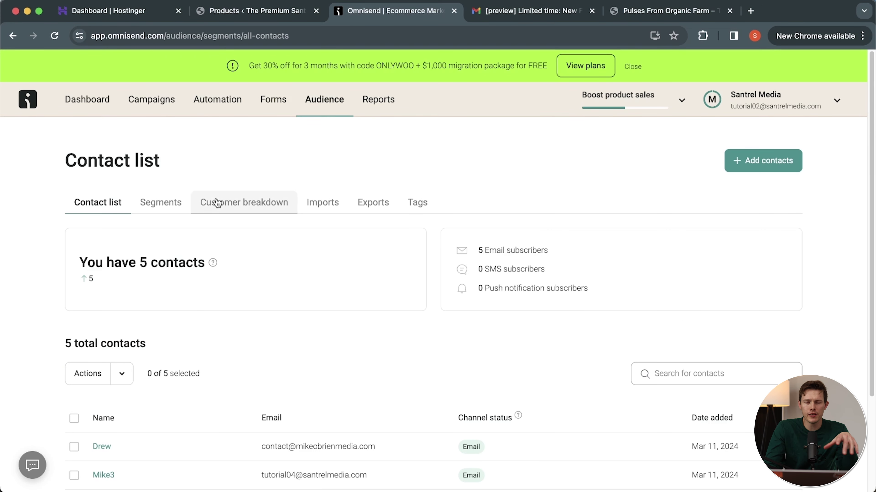
left_click(170, 201)
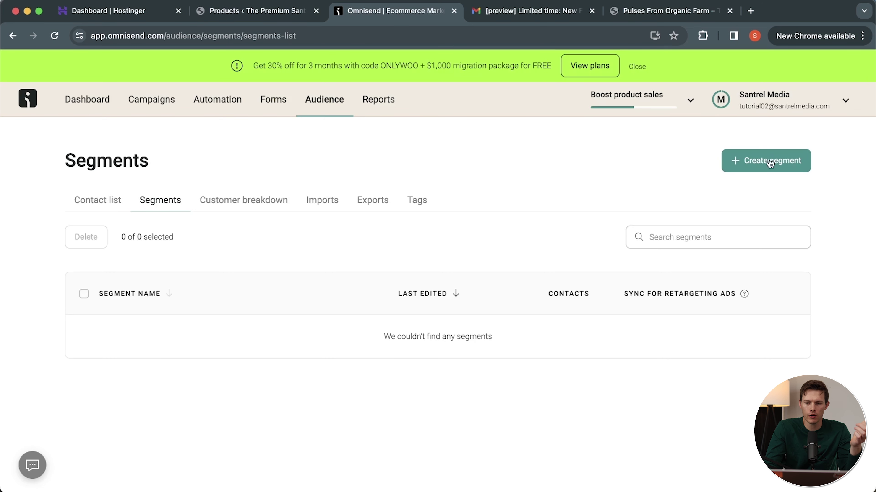
Start a new segment and scroll the pre-built templates to 'Contacts from the United States'
left_click(758, 163)
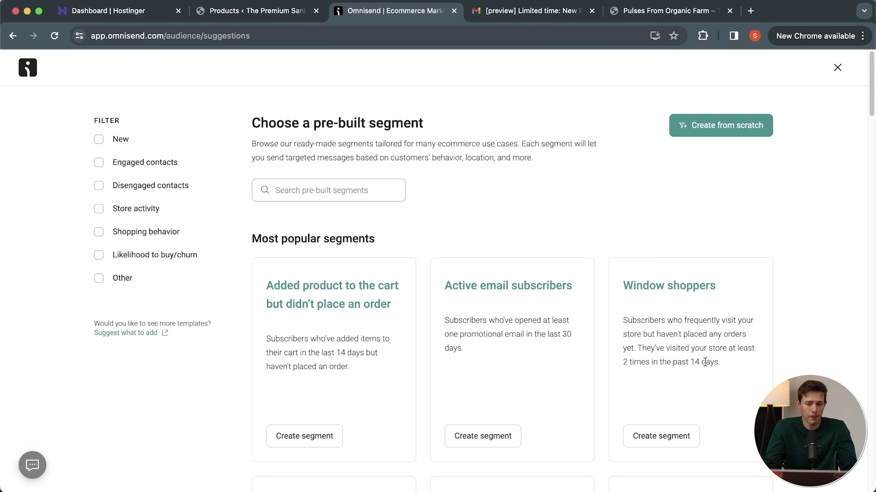
scroll(705, 362, "down", 2)
scroll(705, 362, "down", 6)
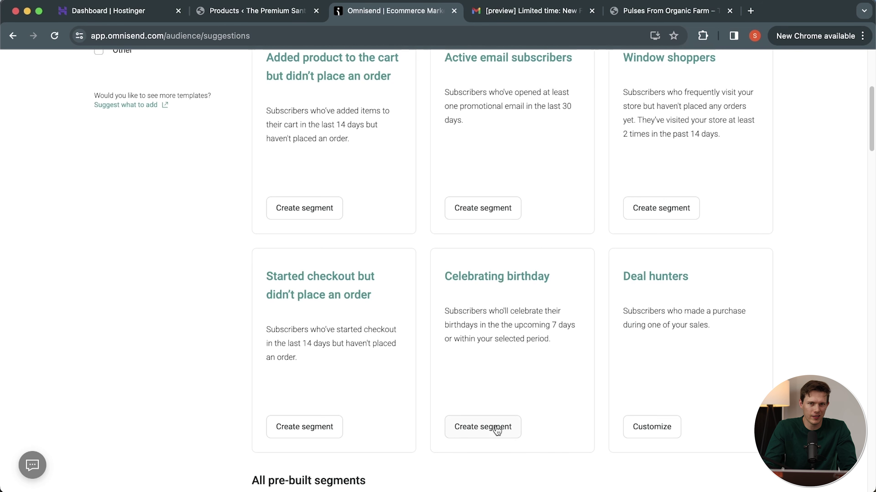
scroll(639, 252, "down", 2)
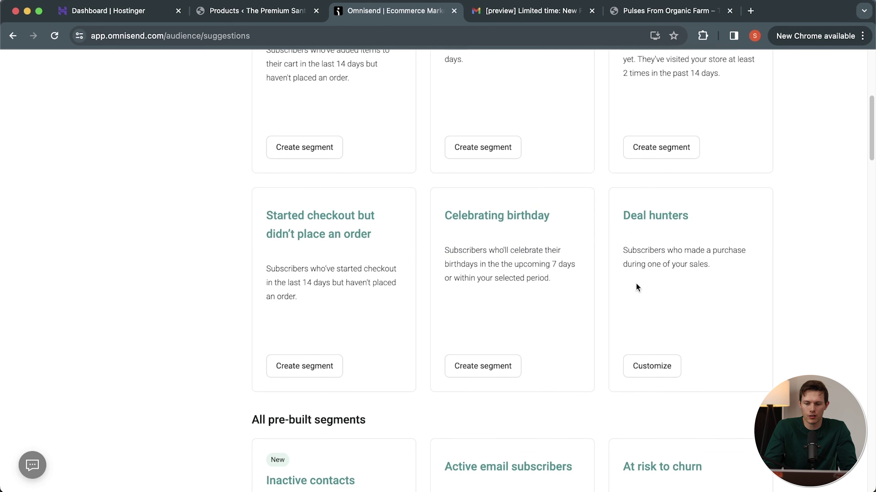
scroll(782, 326, "down", 3)
scroll(794, 332, "down", 15)
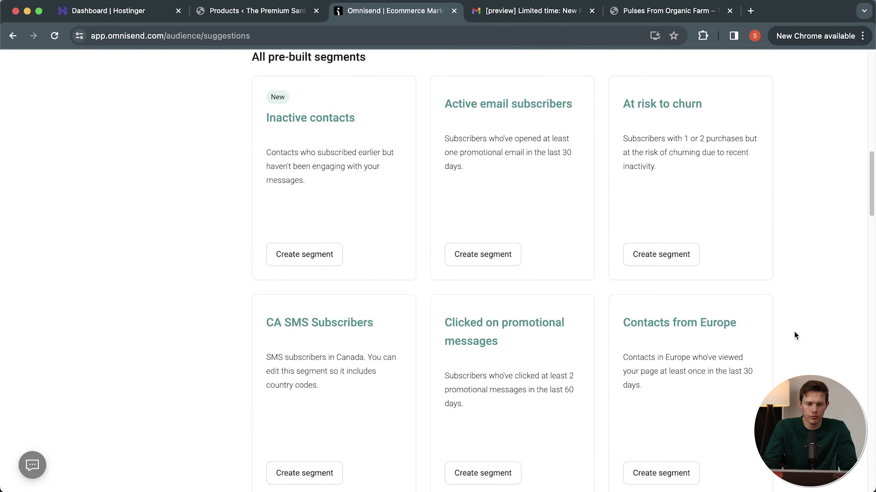
scroll(794, 331, "down", 4)
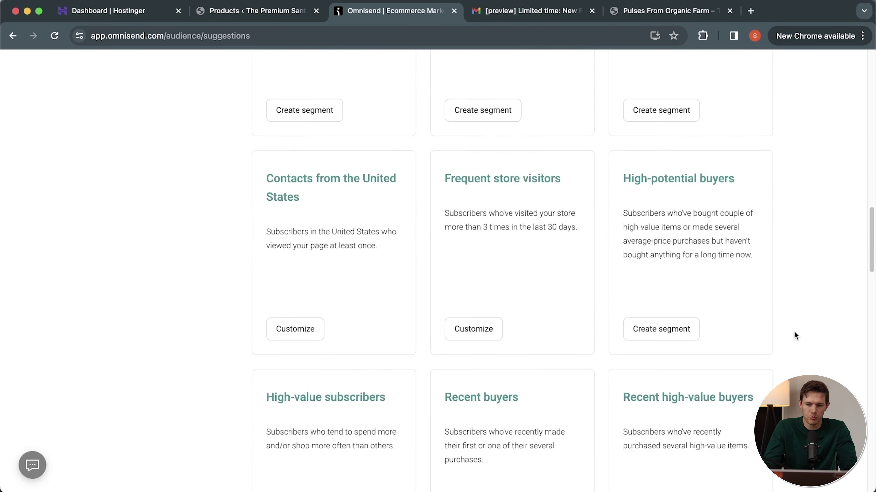
scroll(794, 331, "up", 20)
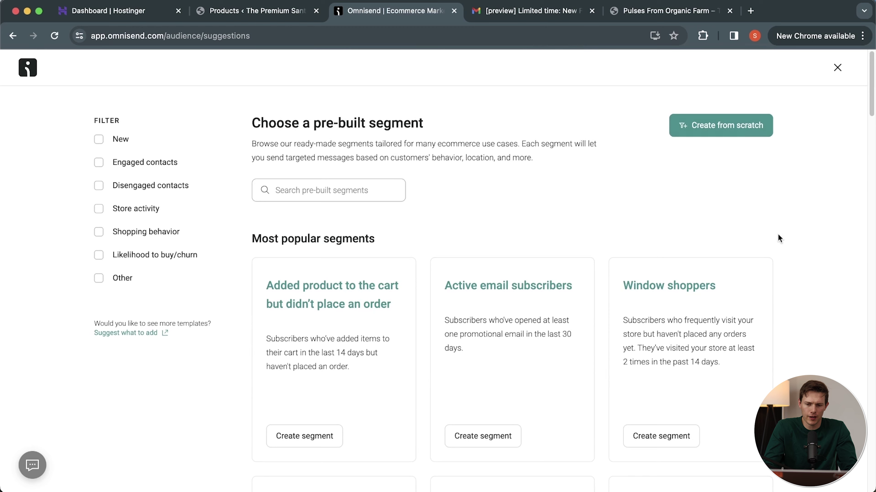
scroll(778, 234, "down", 10)
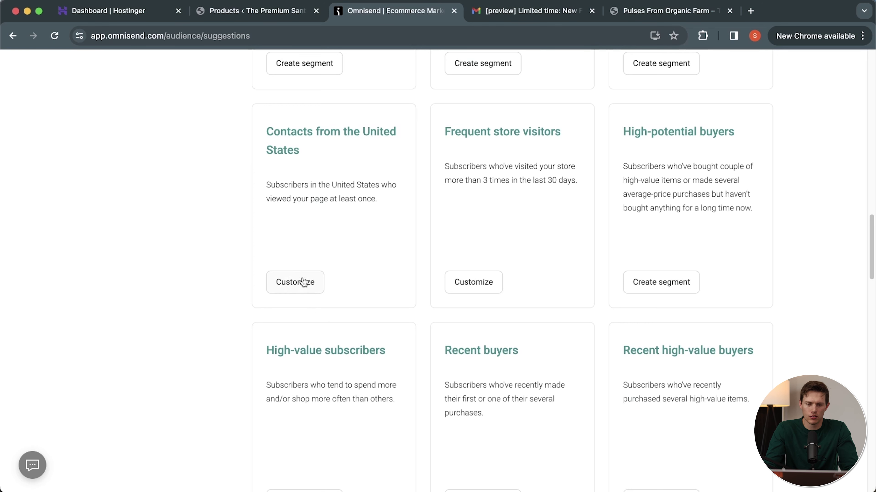
Customize the United States template: remove the City condition and set page views within 12 weeks
left_click(293, 282)
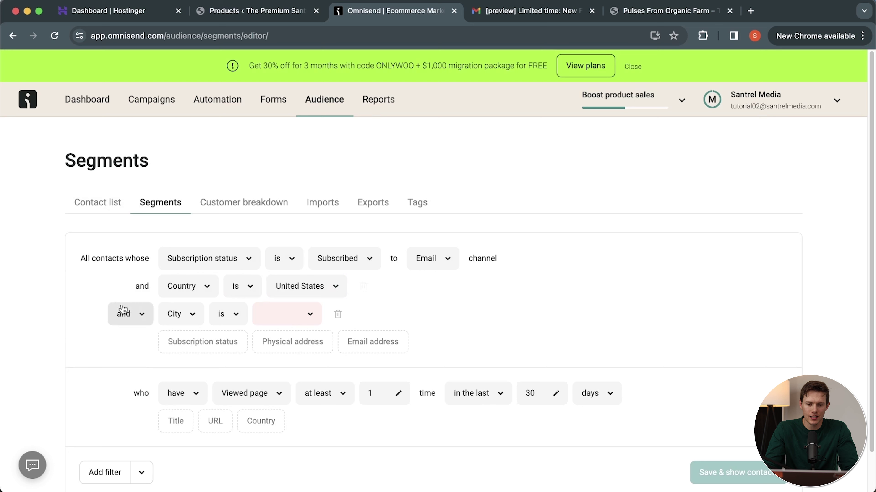
left_click(338, 313)
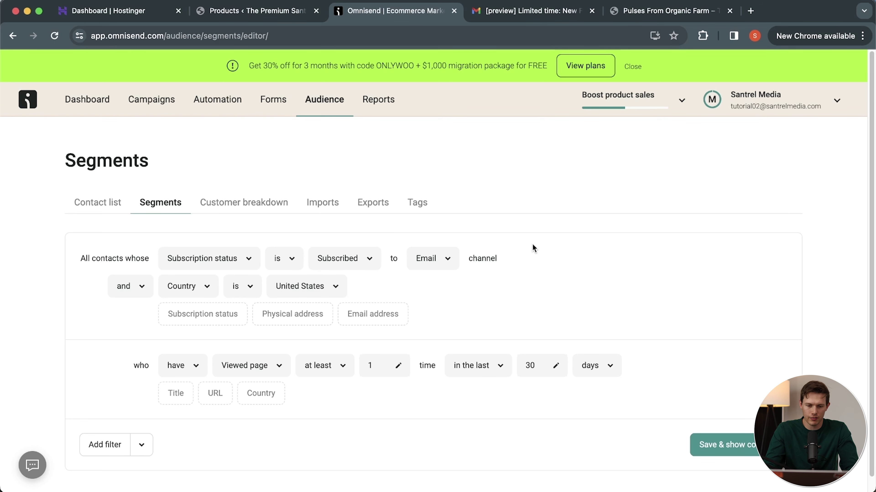
scroll(532, 249, "down", 1)
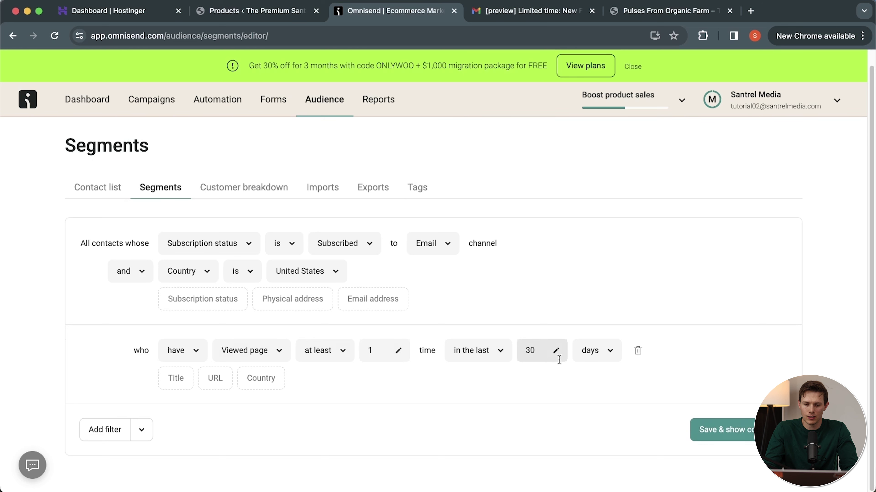
left_click(608, 361)
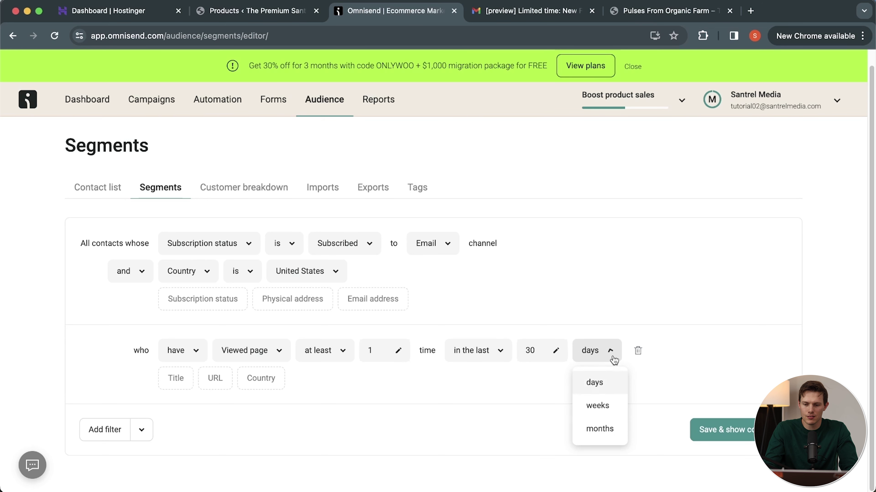
left_click(608, 418)
double_click(530, 351)
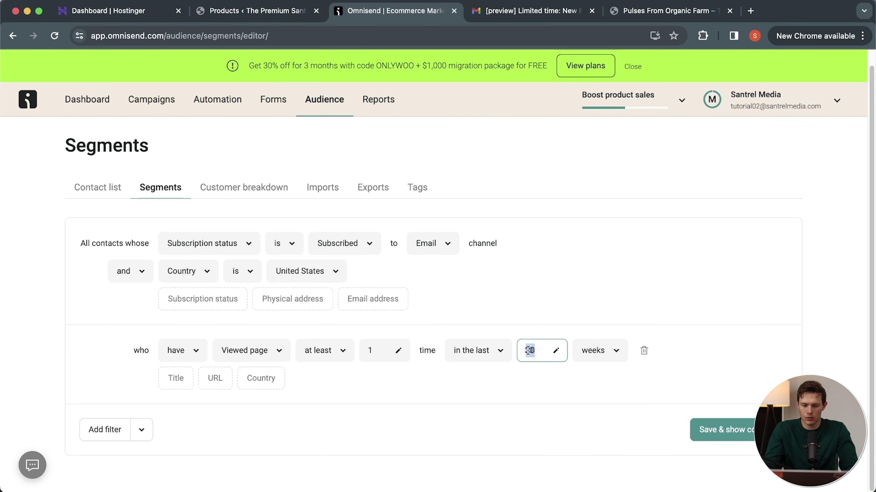
type("12")
left_click(553, 397)
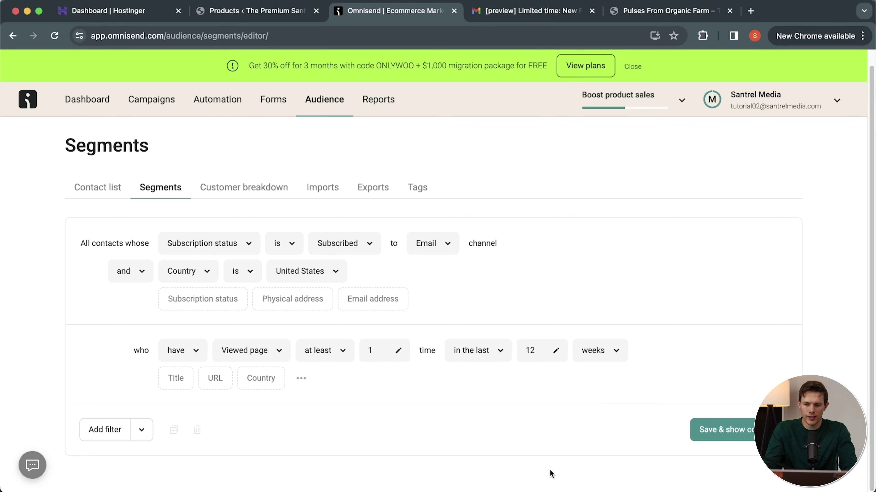
Save the segment as 'USA active subscribers' and look over its matching contacts
left_click(745, 431)
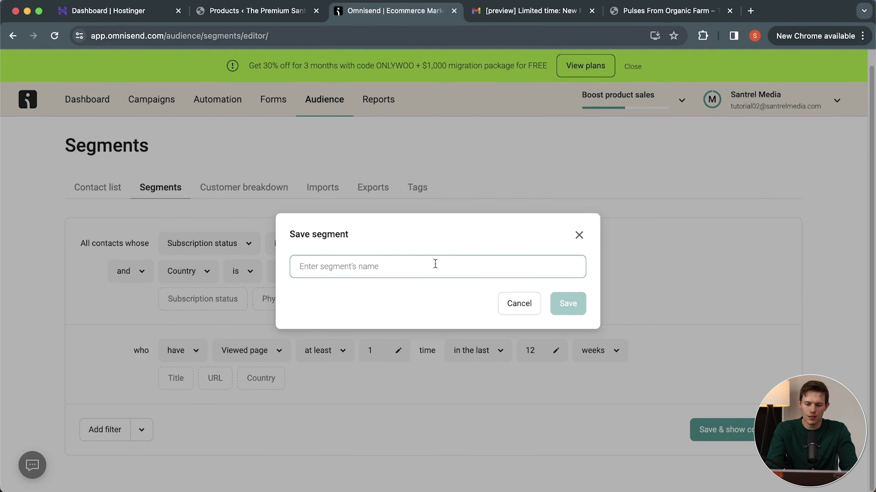
type("USA active subs")
key("BackSpace")
key("BackSpace")
key("BackSpace")
key("BackSpace")
type("active subscribers")
left_click(574, 310)
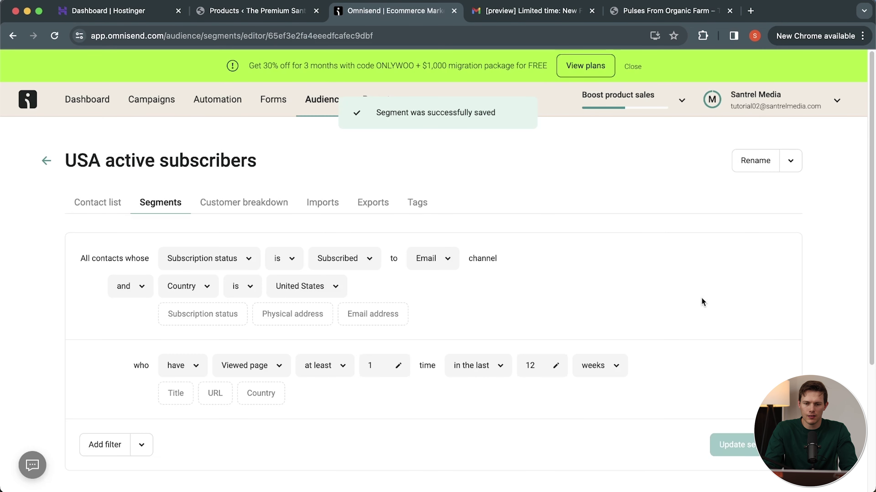
scroll(702, 302, "down", 2)
scroll(701, 299, "down", 2)
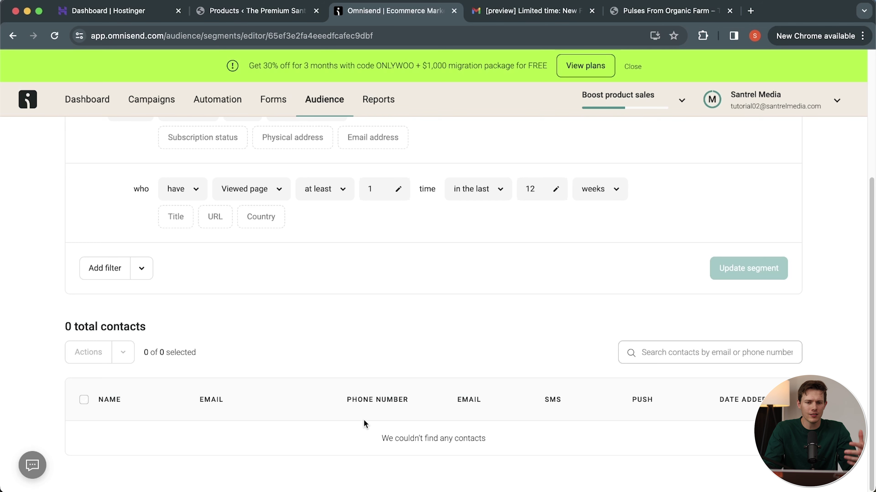
scroll(422, 310, "up", 3)
scroll(421, 311, "up", 2)
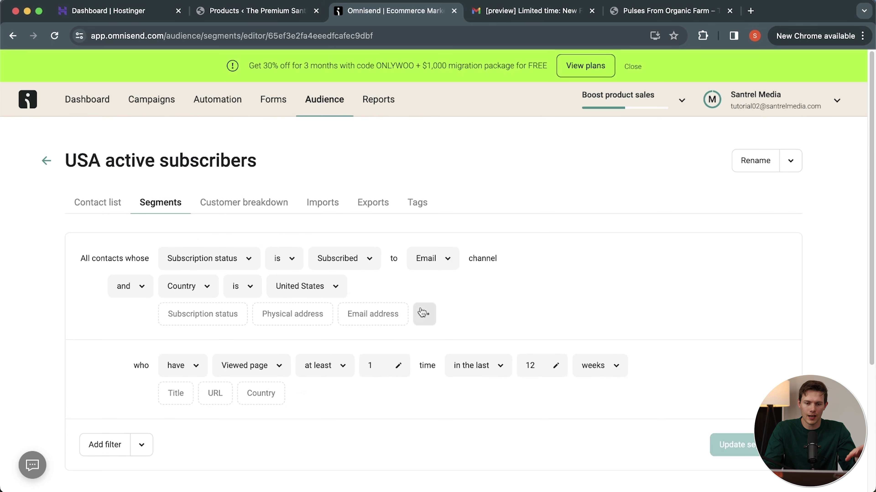
Start a new segment from scratch with a subscribed-to-email condition
left_click(46, 162)
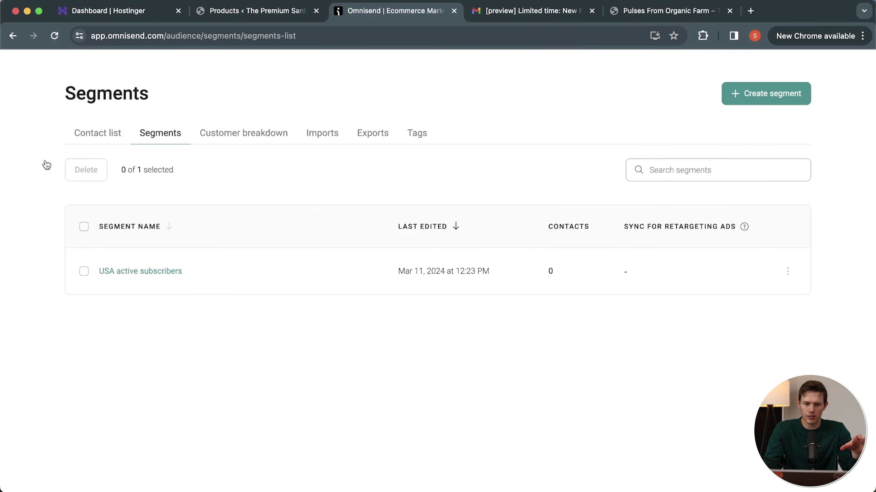
left_click(772, 157)
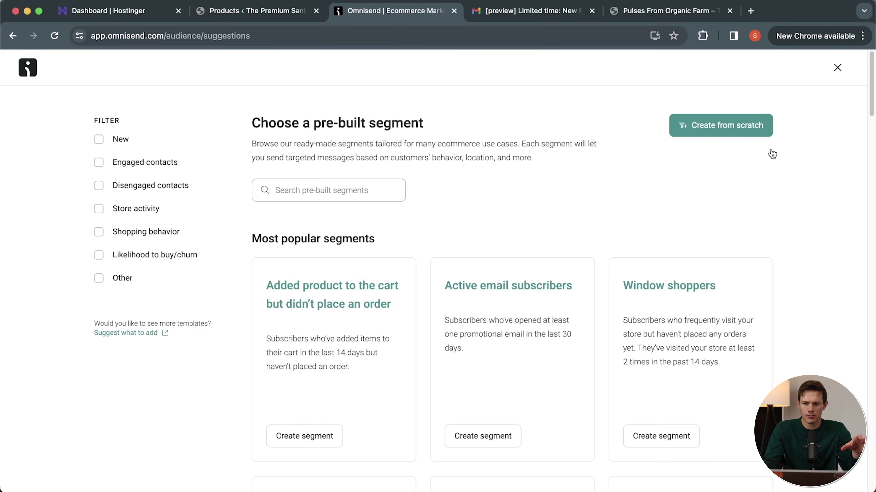
left_click(723, 127)
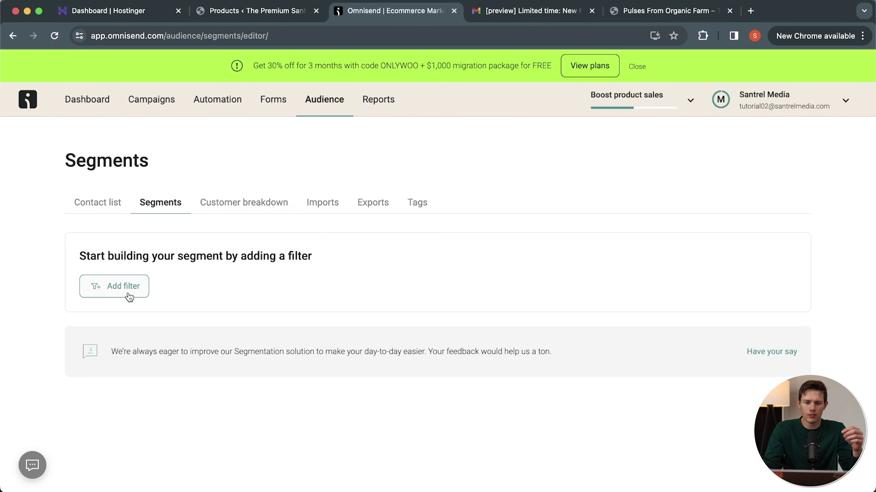
left_click(129, 297)
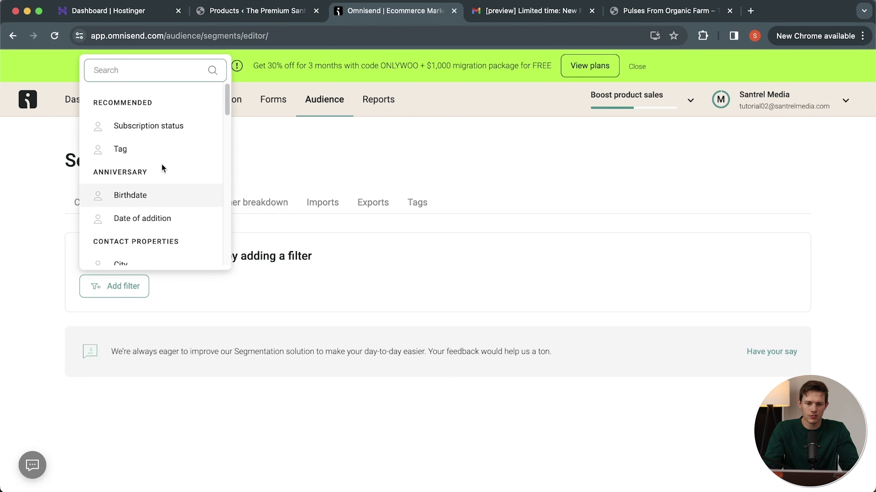
left_click(157, 130)
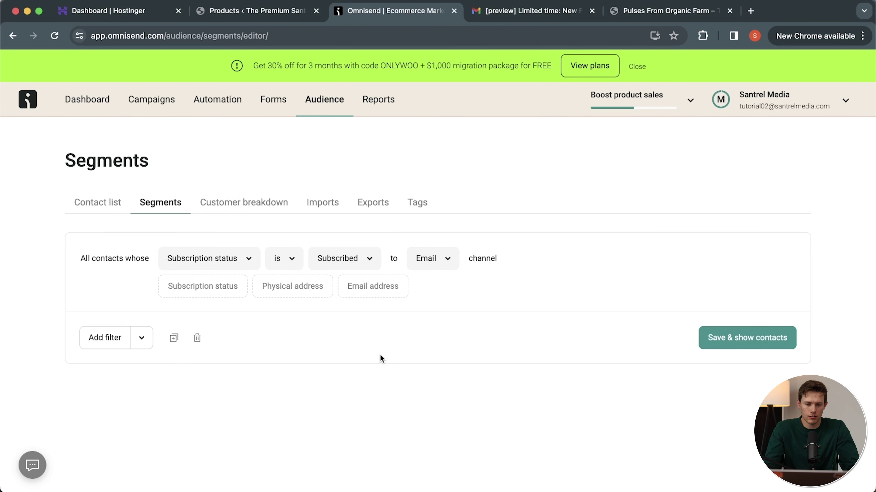
Add a First name is Mike filter and save the segment as 'Mikes'
left_click(143, 338)
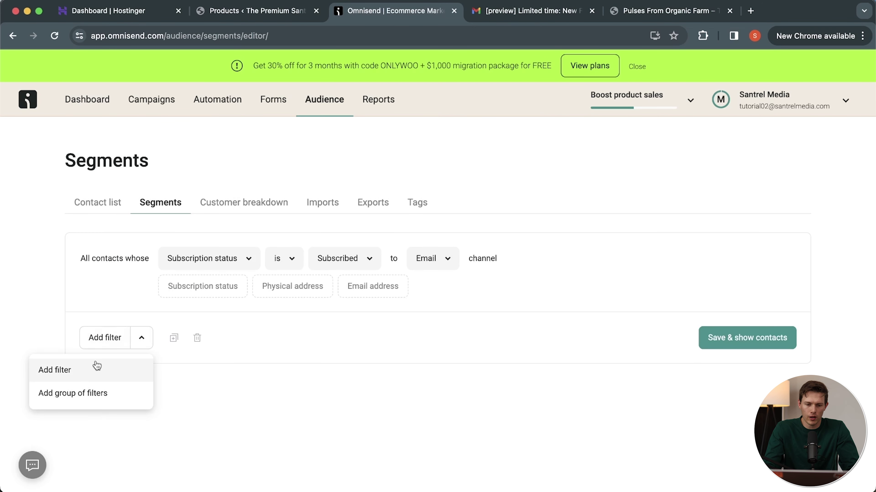
left_click(86, 369)
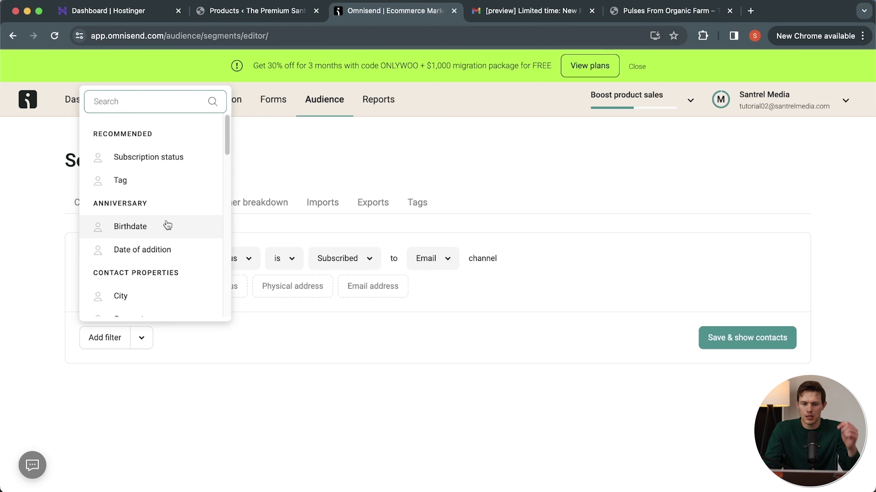
scroll(167, 224, "down", 5)
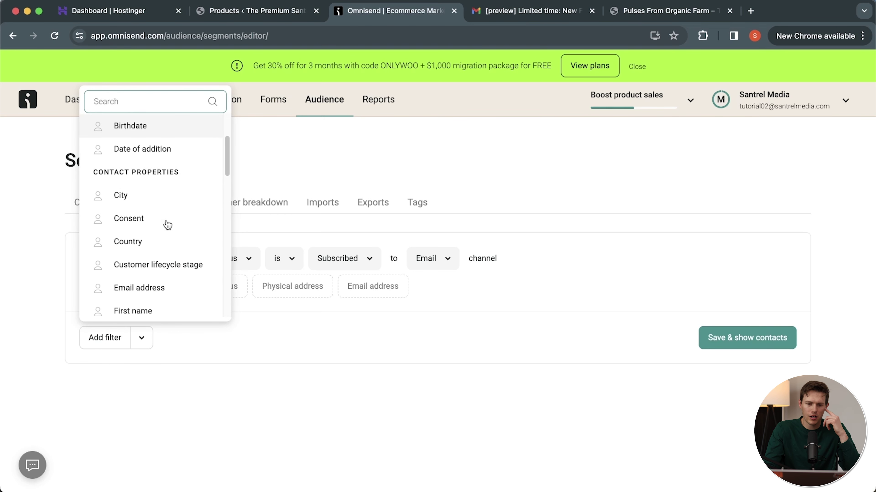
scroll(165, 209, "down", 2)
left_click(178, 223)
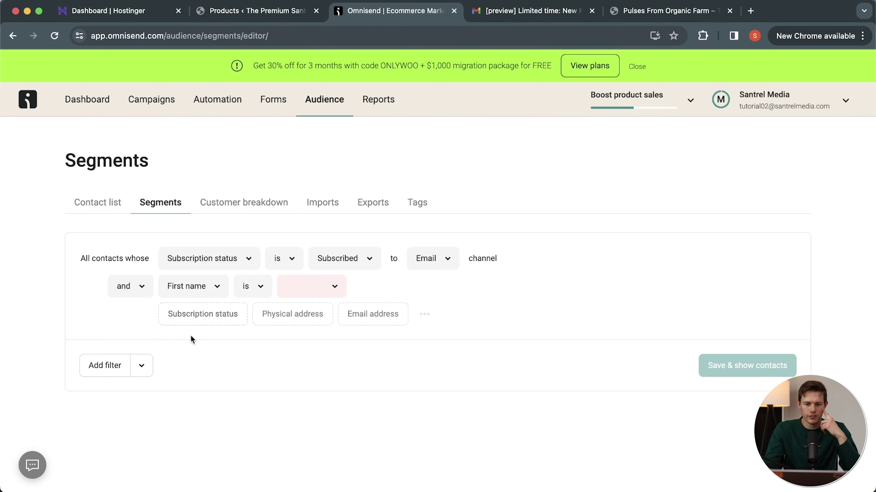
left_click(322, 293)
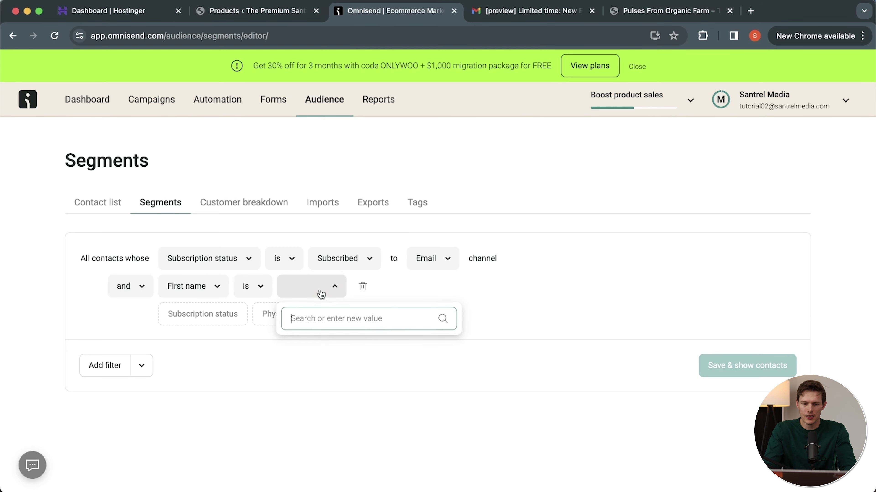
type("Mike")
left_click(754, 365)
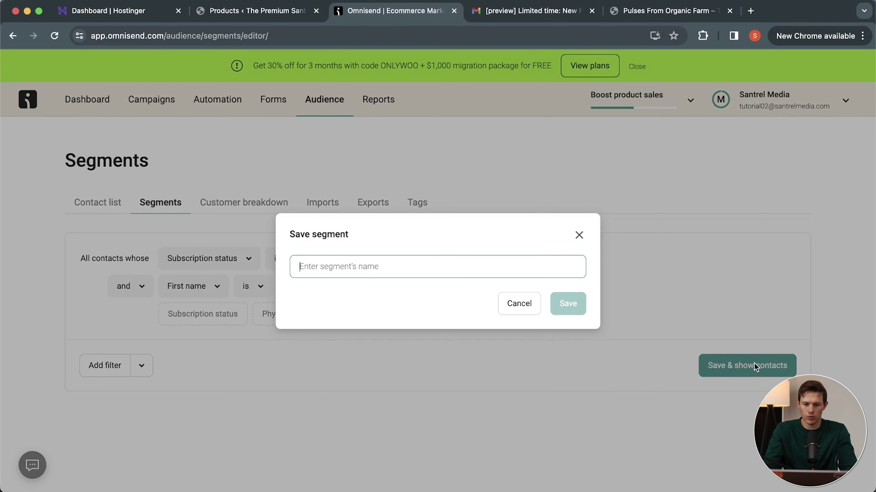
type("Mikes")
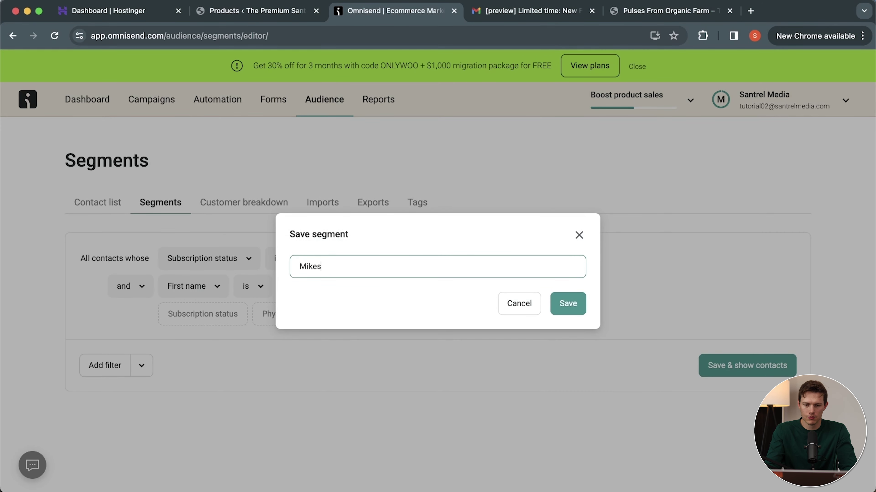
left_click(579, 310)
scroll(588, 324, "down", 3)
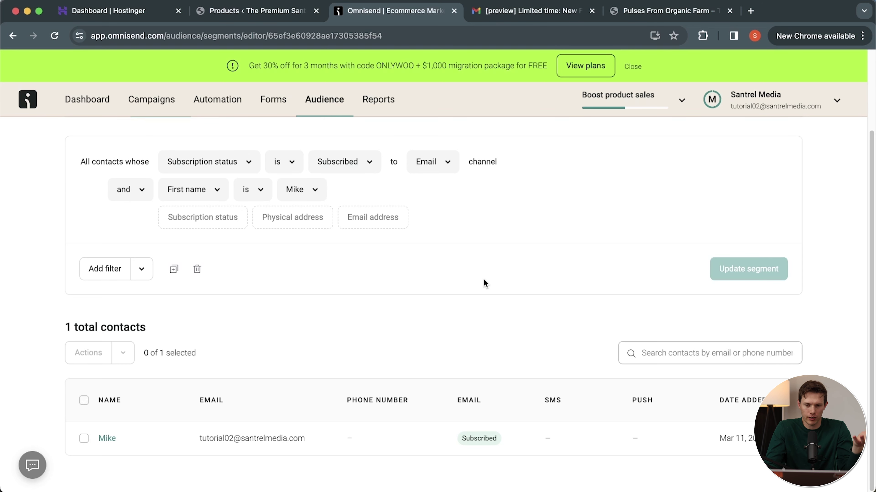
scroll(484, 283, "up", 3)
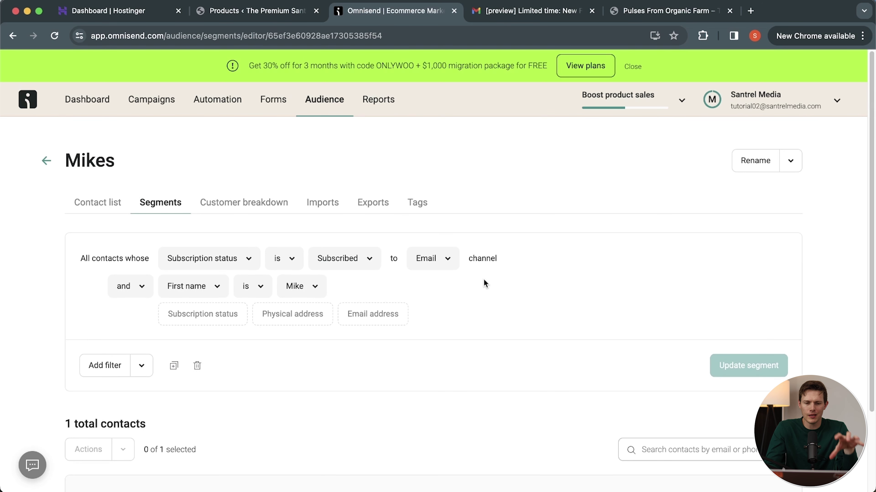
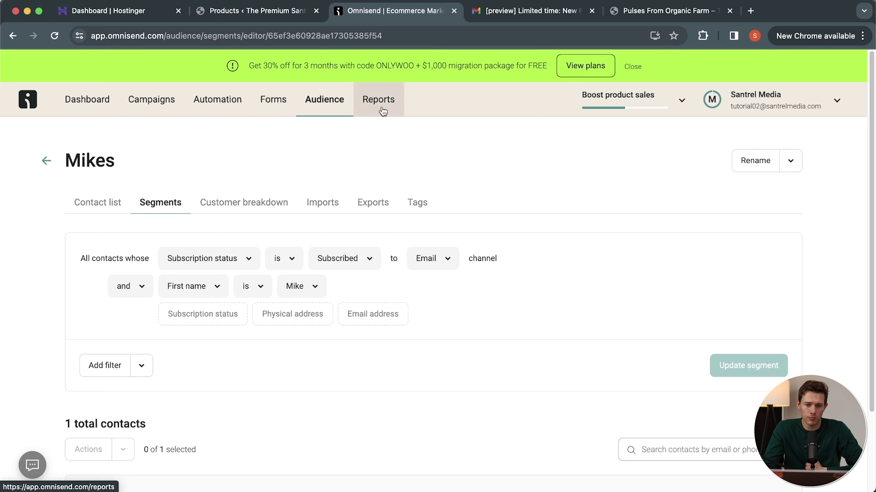
Go to the Forms page for collecting email and SMS subscribers
left_click(279, 112)
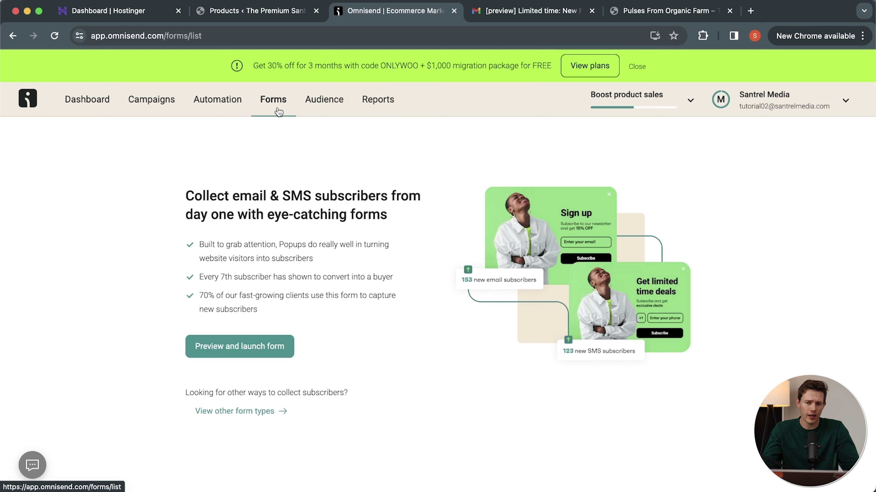
Preview and enable the recommended 10% welcome discount Multi-step popup
left_click(243, 349)
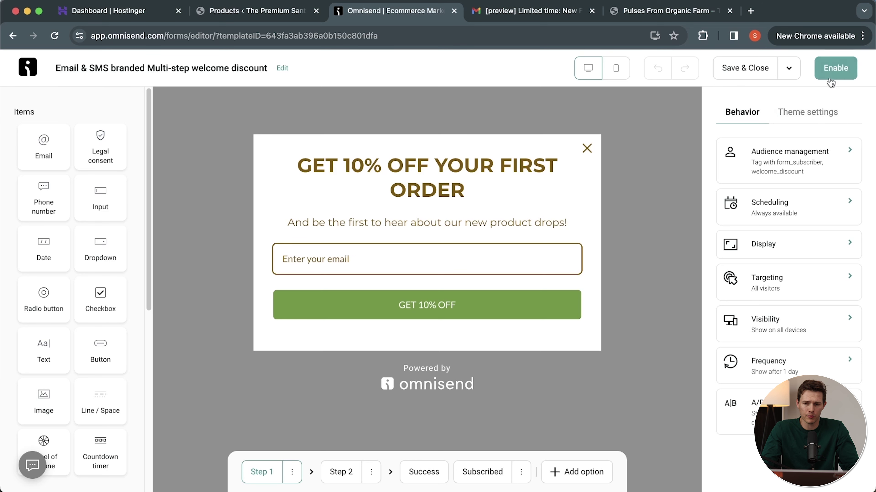
left_click(833, 71)
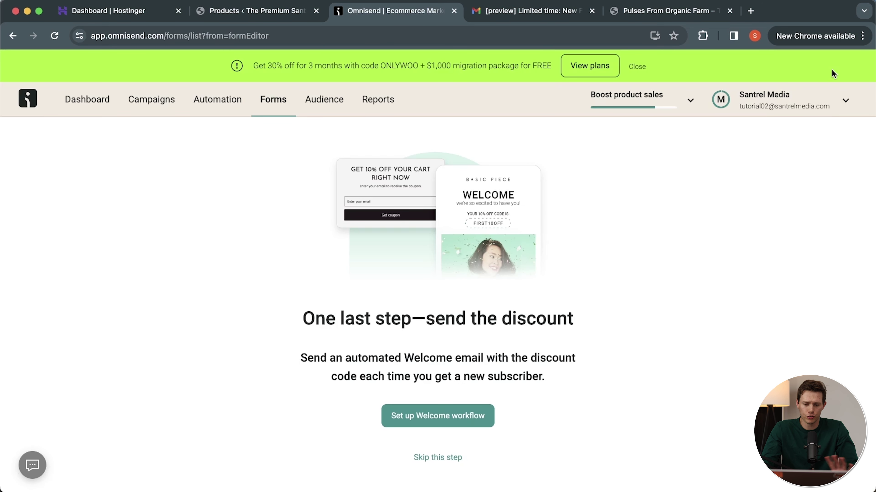
Start an email-only Welcome workflow and open it from the workflows list
left_click(441, 420)
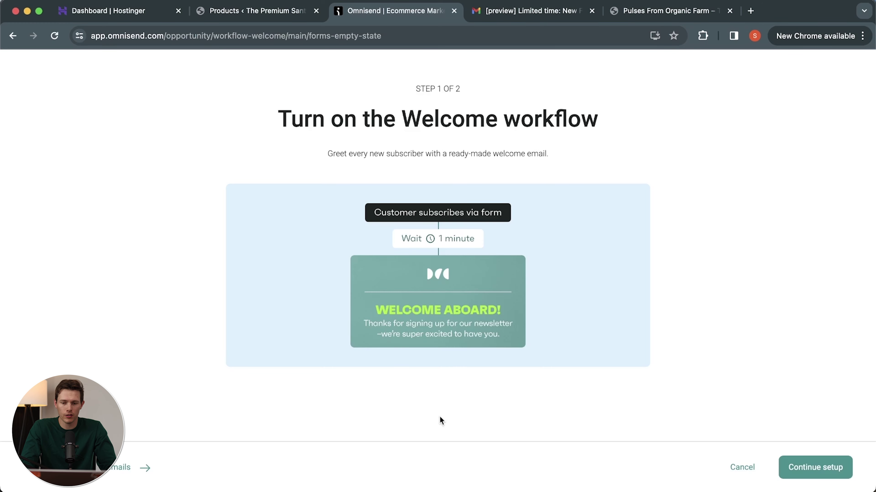
left_click(829, 467)
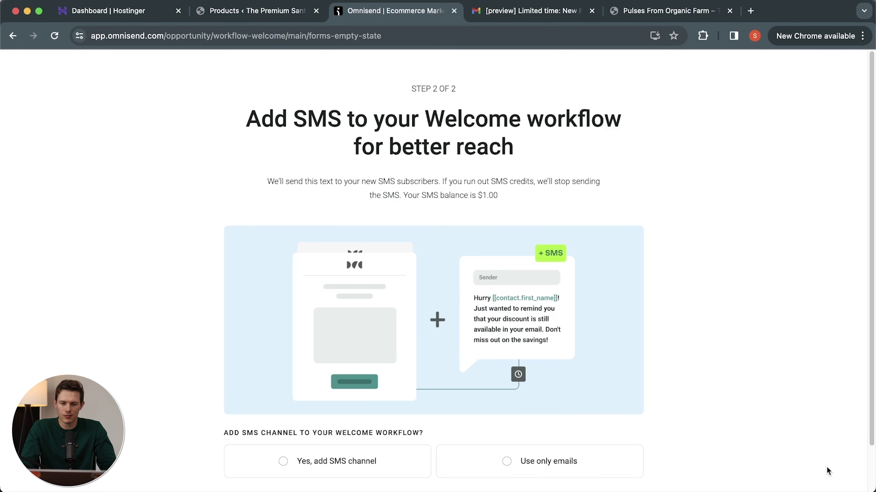
left_click(572, 463)
left_click(813, 467)
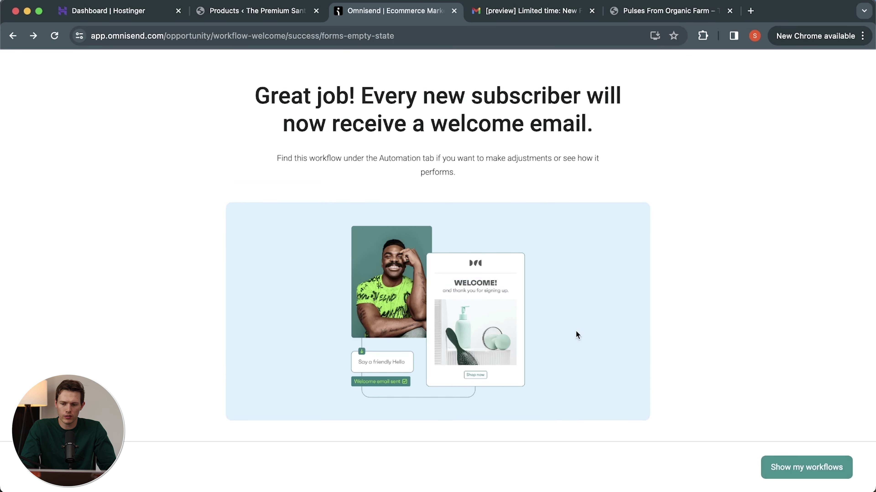
left_click(802, 467)
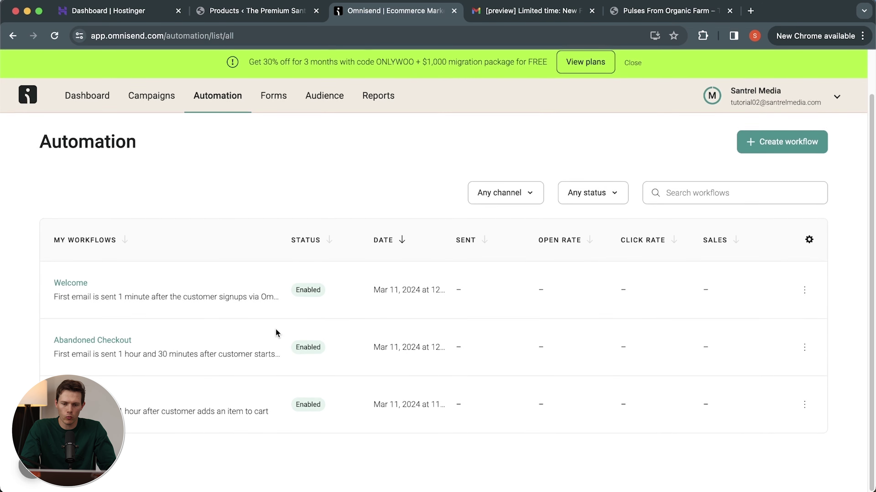
left_click(63, 286)
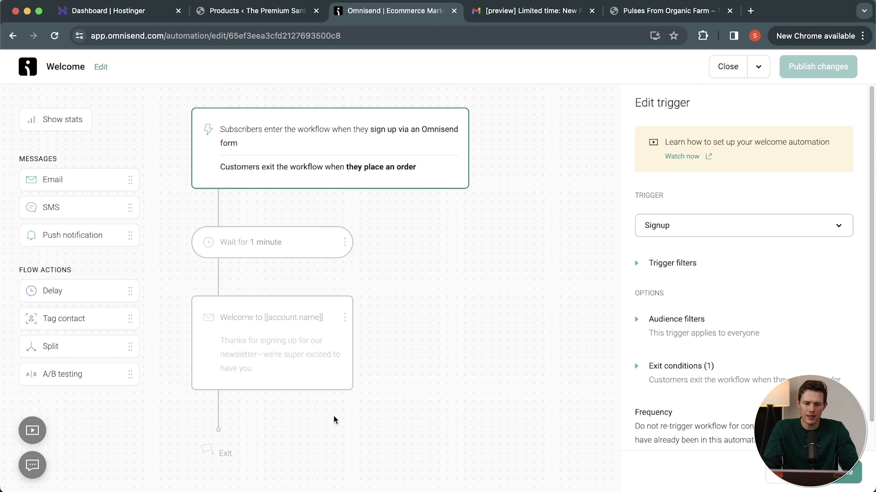
Open the Welcome workflow's email content in the editor
left_click(280, 369)
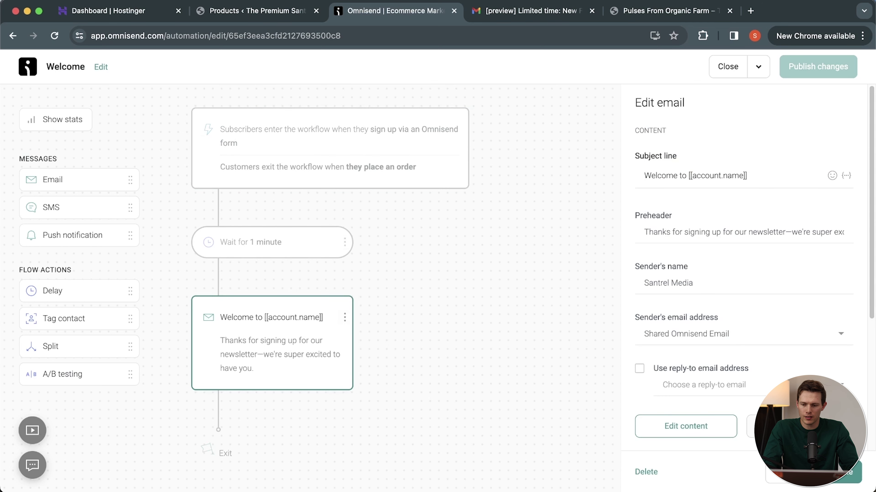
left_click(691, 426)
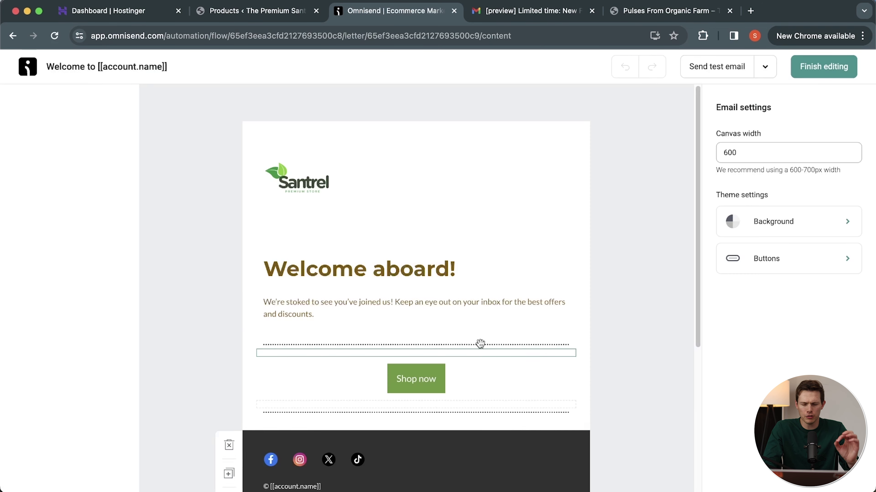
scroll(480, 344, "down", 5)
scroll(479, 344, "up", 5)
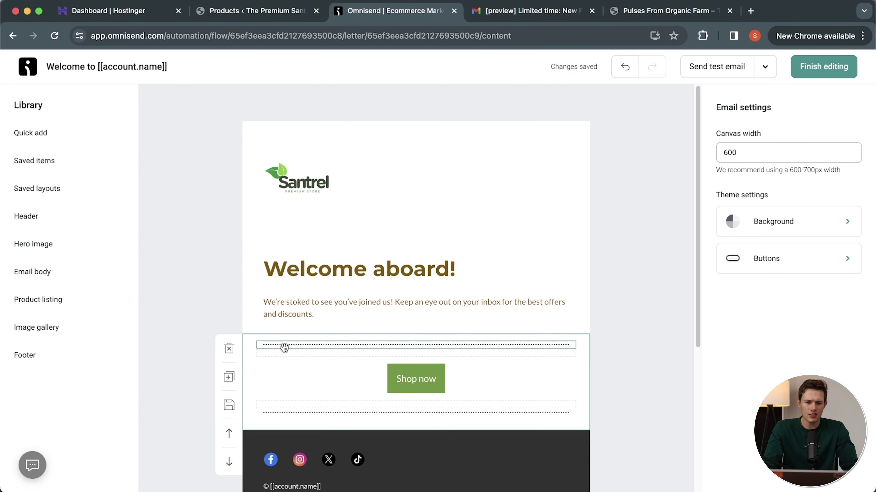
Add a unique discount code below the intro text, finish editing, and exit the workflow
left_click(74, 140)
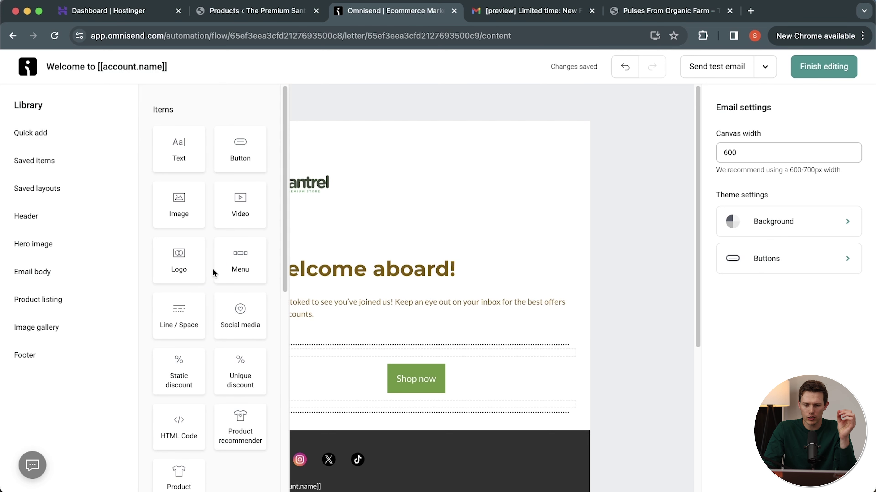
scroll(206, 332, "down", 2)
left_click_drag(243, 326, 327, 343)
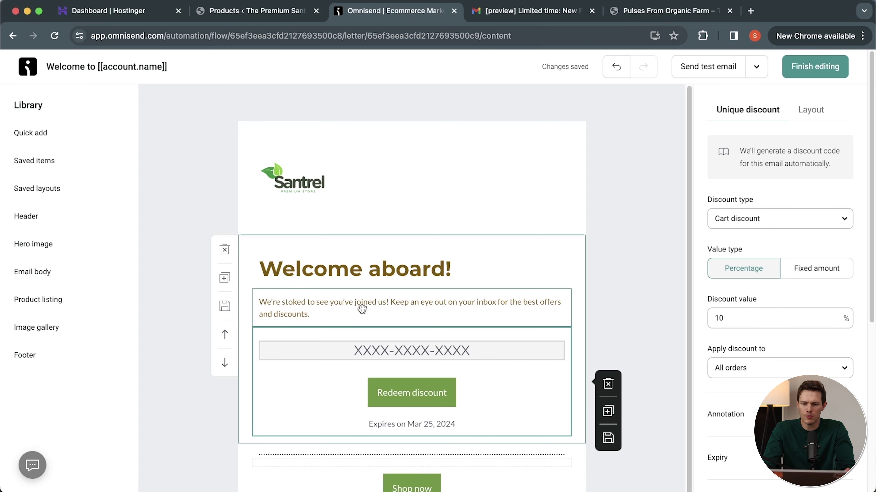
scroll(616, 324, "down", 2)
scroll(617, 325, "down", 2)
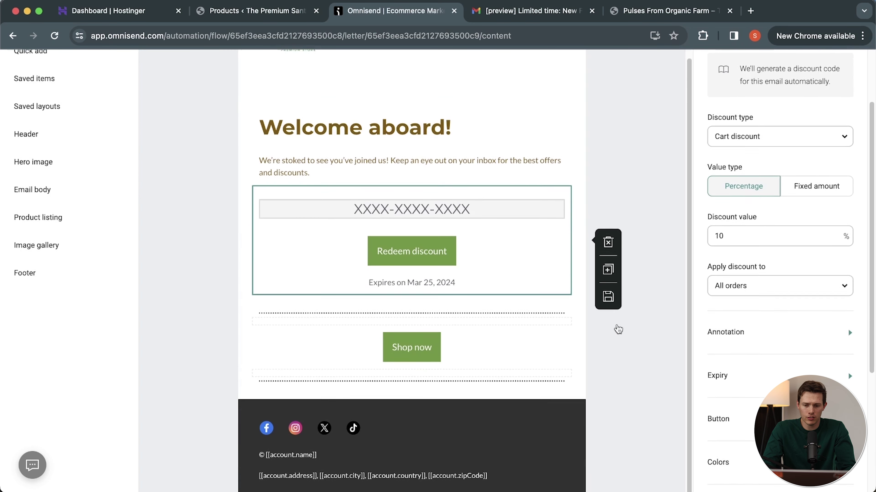
scroll(624, 375, "up", 5)
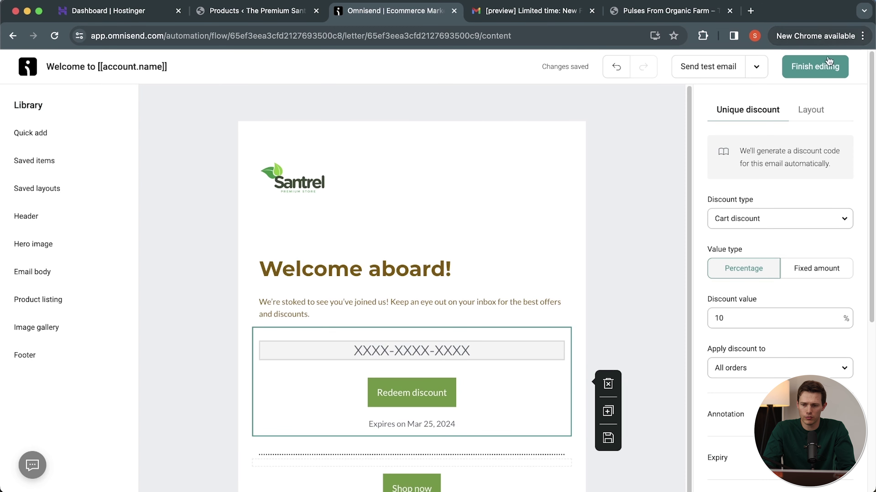
left_click(815, 67)
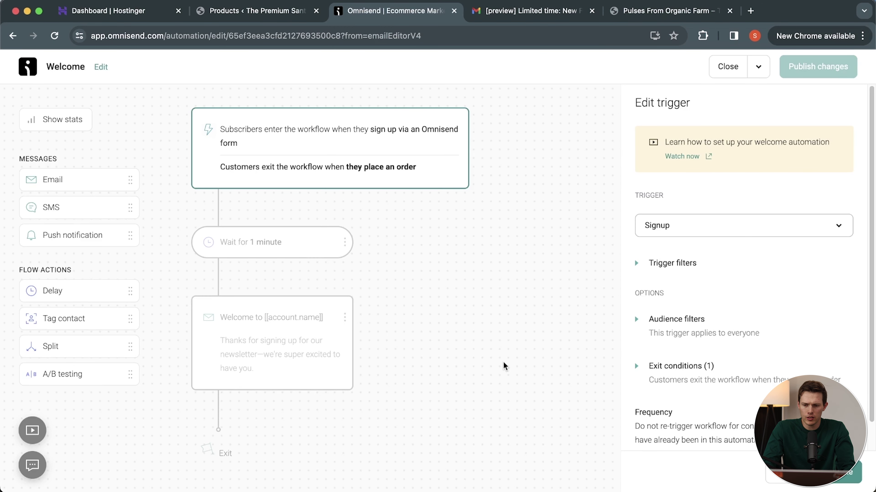
left_click(551, 255)
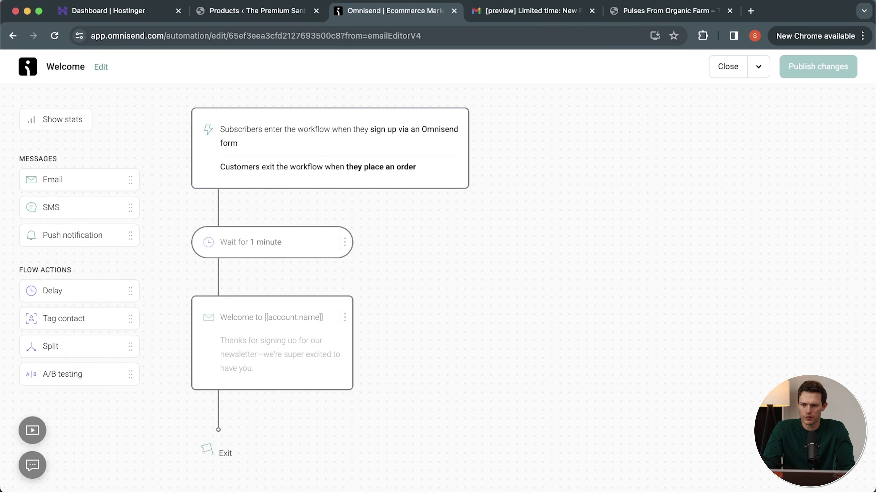
left_click(728, 75)
Open the welcome discount form from the signup forms list
left_click(282, 105)
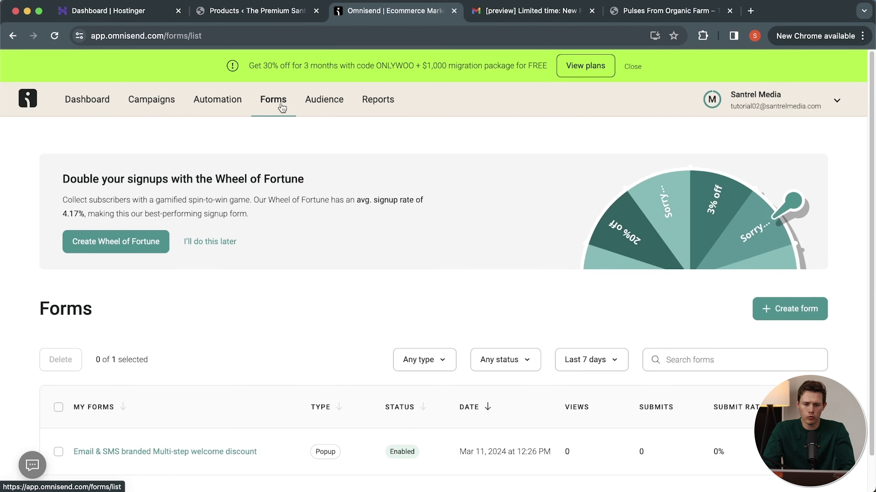
scroll(294, 374, "down", 2)
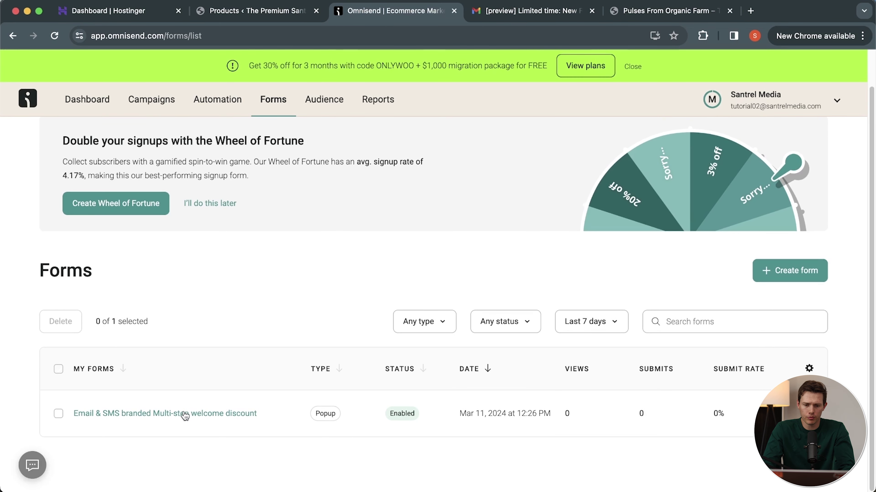
left_click(183, 413)
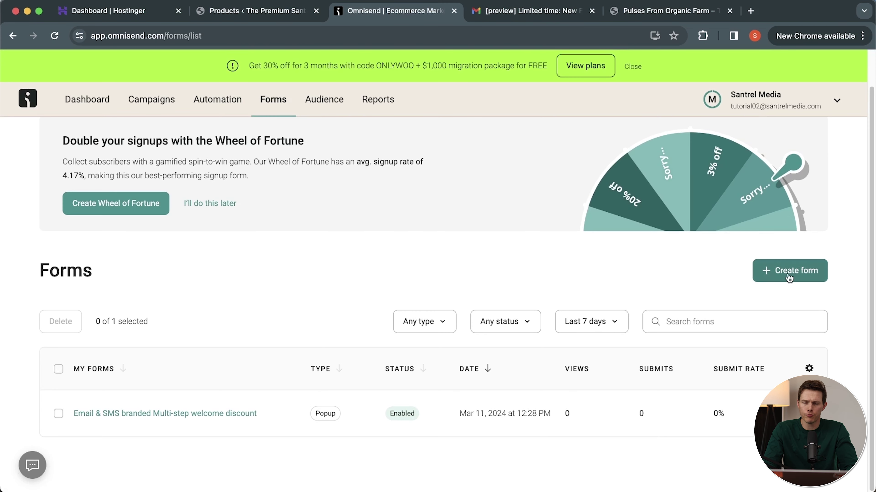
Browse the Forms Library templates for a new form, then close it
left_click(787, 272)
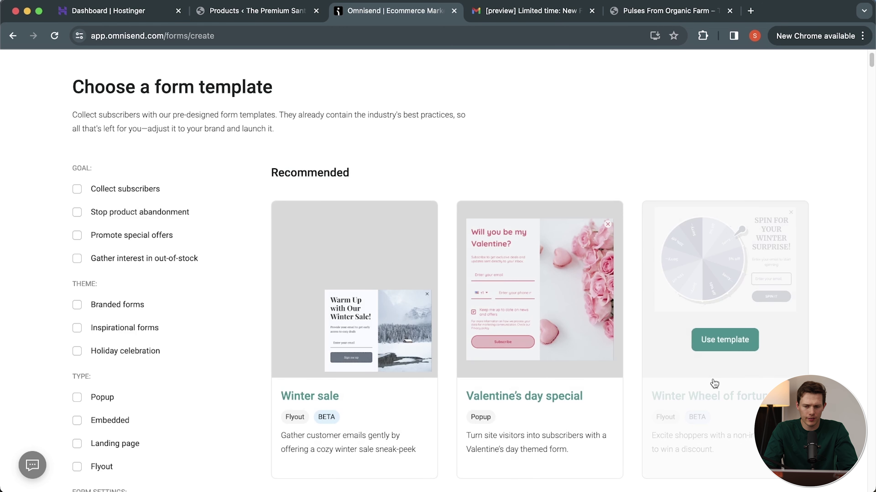
scroll(713, 383, "down", 2)
scroll(714, 384, "down", 1)
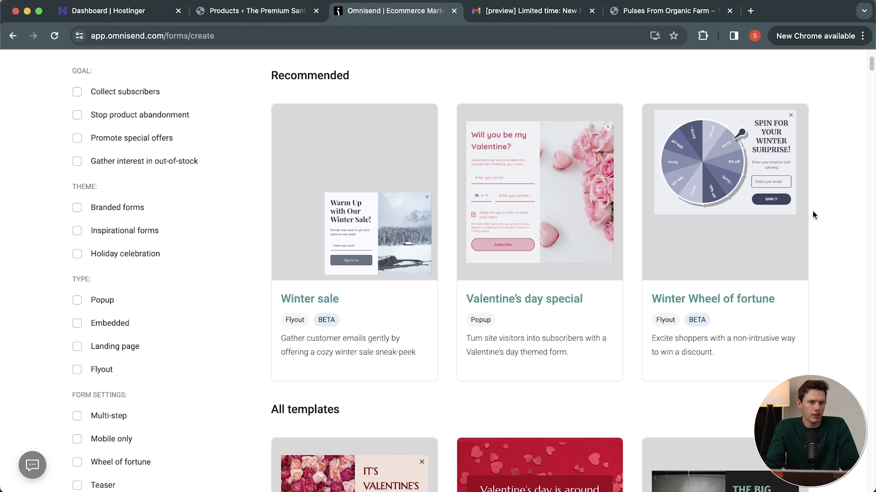
scroll(813, 210, "down", 15)
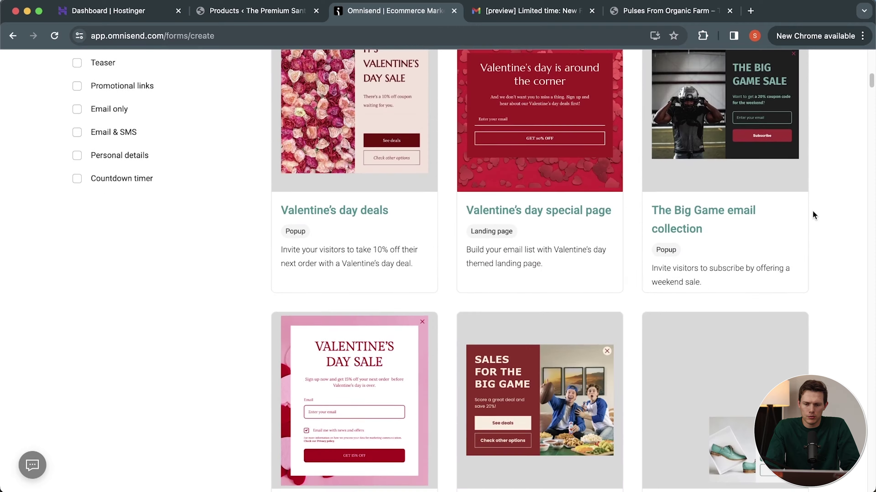
scroll(812, 210, "up", 15)
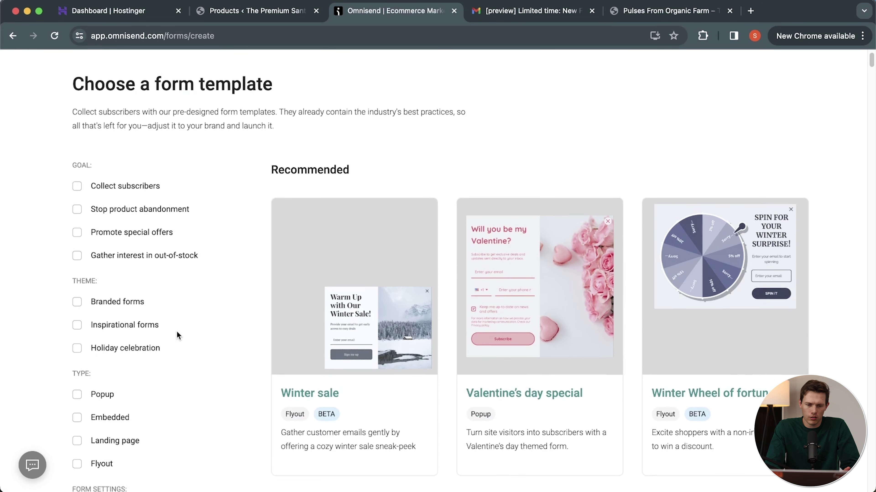
scroll(176, 331, "down", 4)
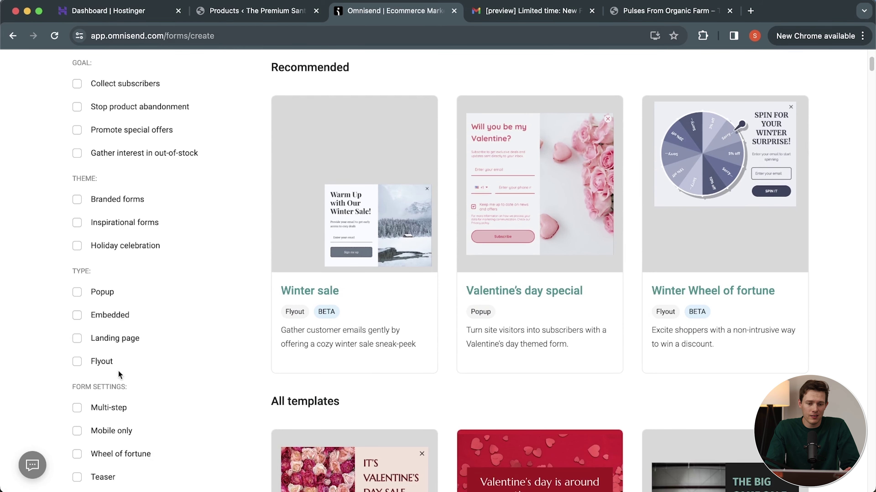
scroll(160, 388, "down", 7)
scroll(160, 389, "up", 12)
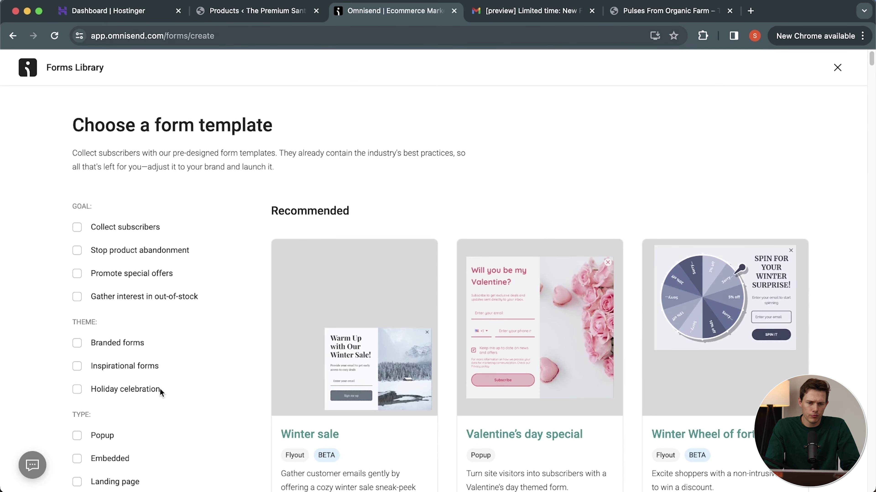
left_click(838, 68)
scroll(425, 270, "down", 2)
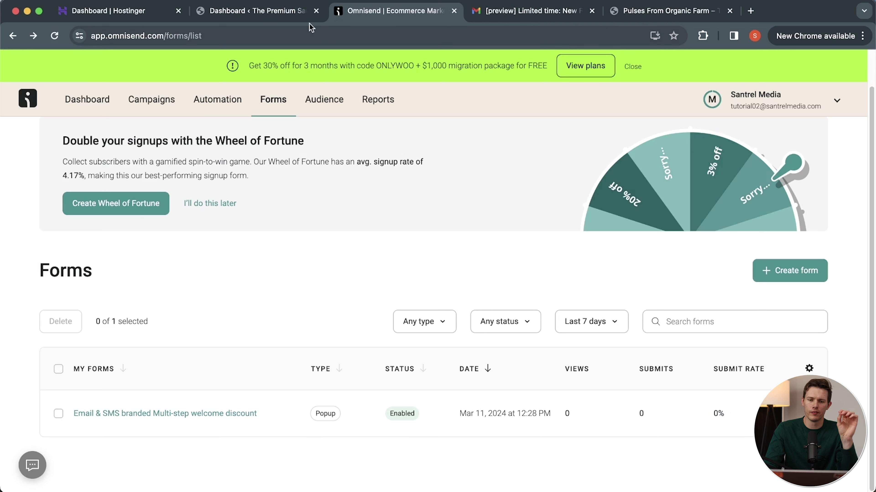
In Omnisend for Woo General settings, preselect the checkout opt-in checkbox and save
left_click(261, 14)
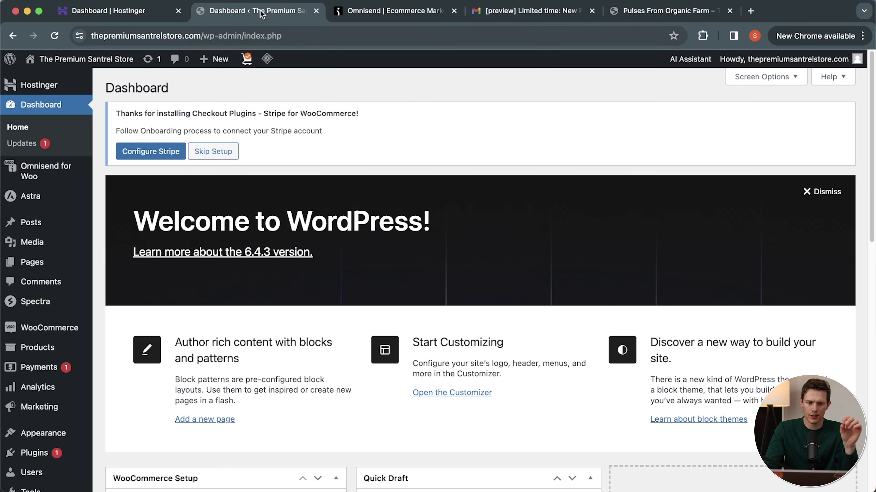
mouse_move(30, 188)
left_click(40, 173)
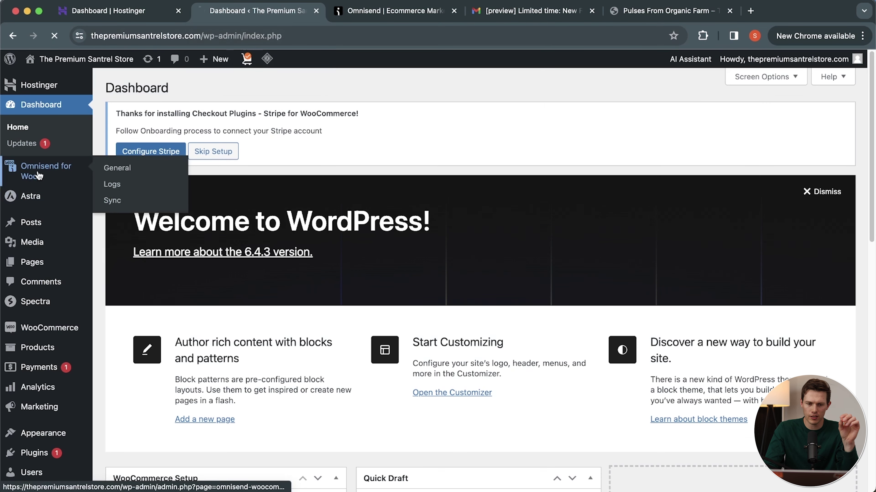
scroll(426, 221, "down", 2)
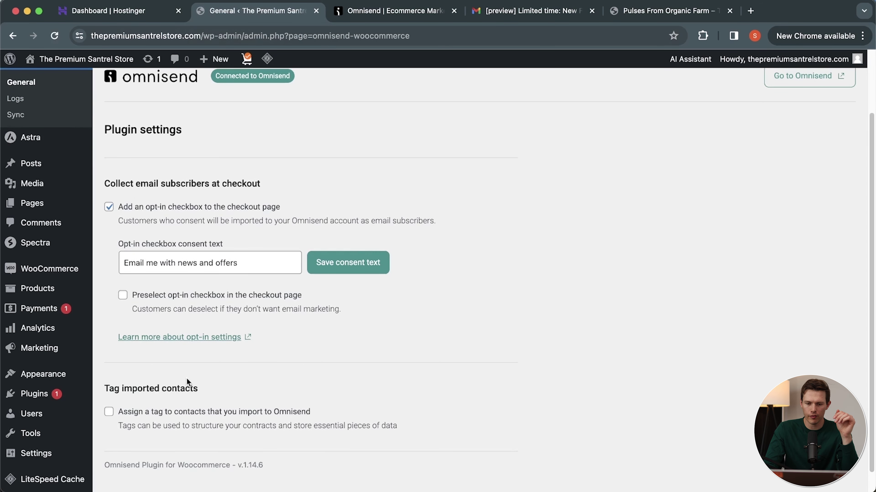
left_click(123, 296)
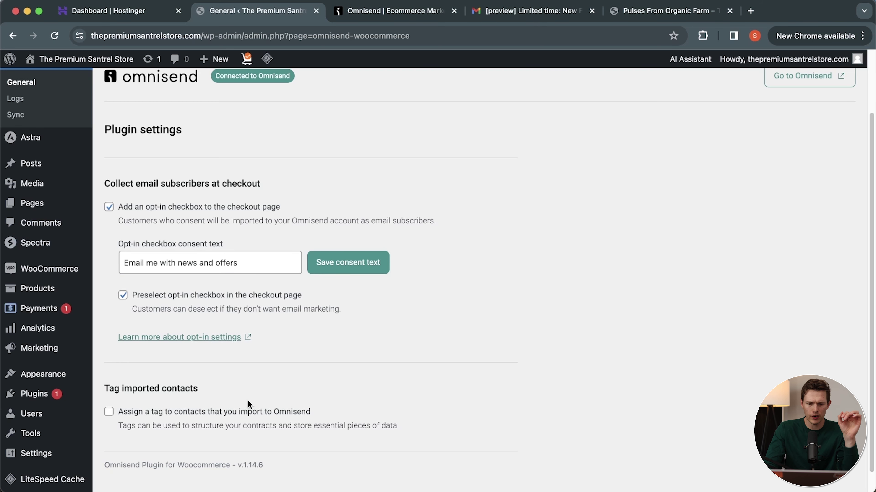
left_click(368, 270)
scroll(518, 297, "down", 1)
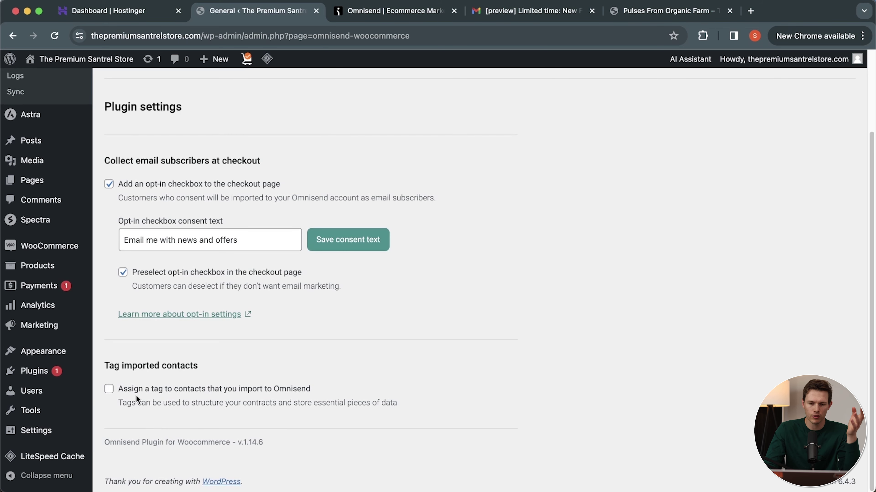
scroll(328, 391, "up", 5)
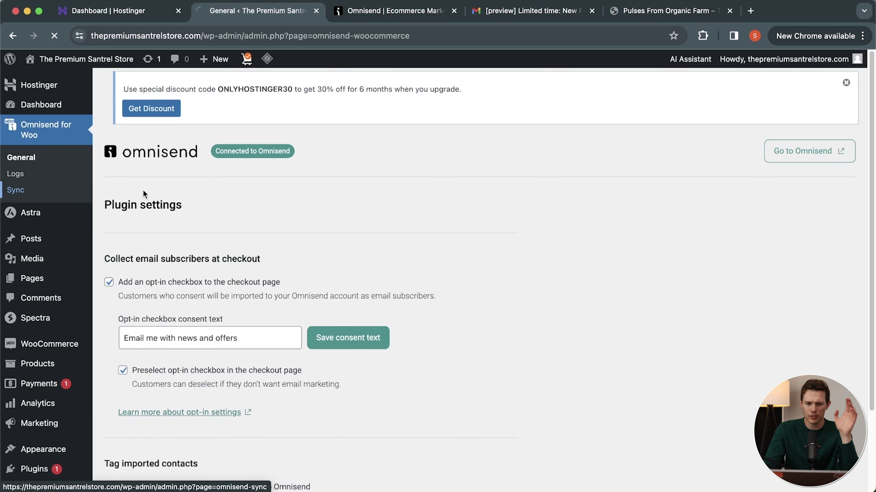
Resync all contacts with Omnisend from the plugin's Sync settings
left_click(58, 190)
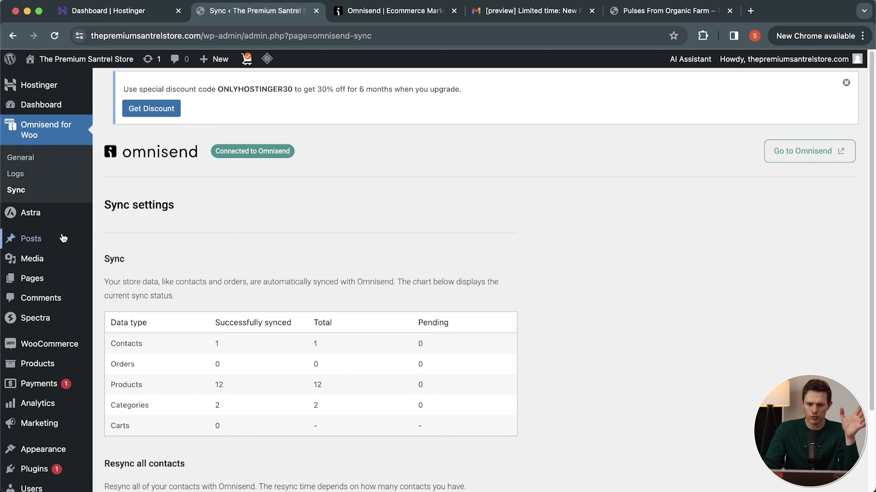
scroll(420, 307, "down", 2)
left_click(174, 421)
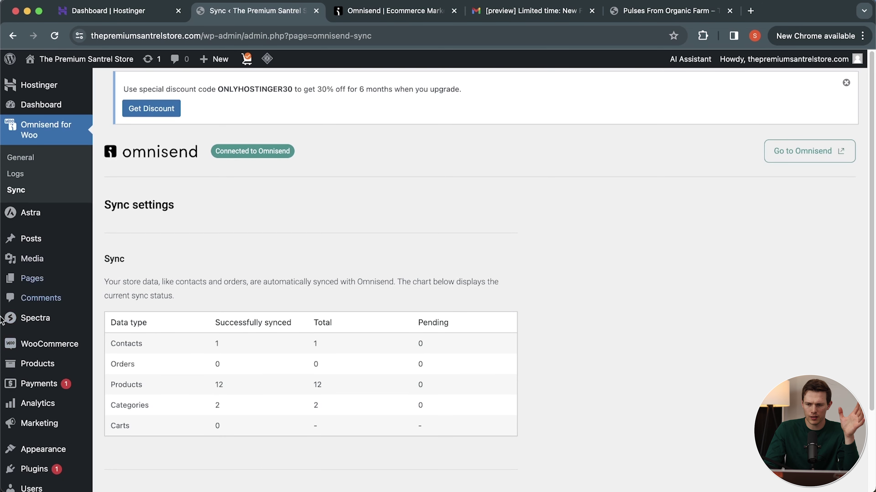
Visit the store and enter an email in the 10% off signup popup
mouse_move(103, 60)
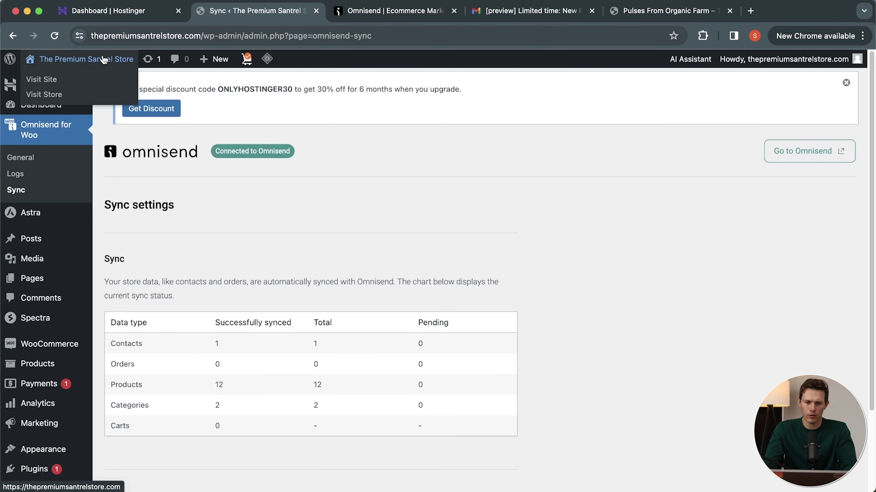
left_click(42, 79)
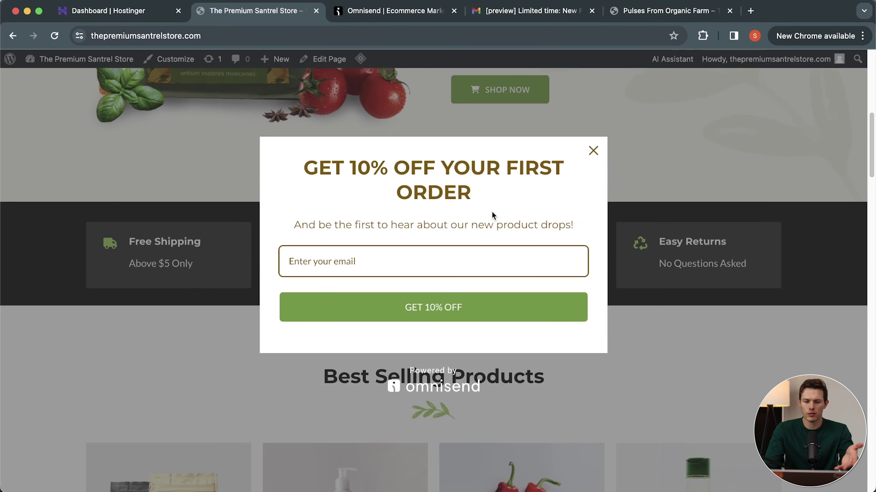
left_click(414, 257)
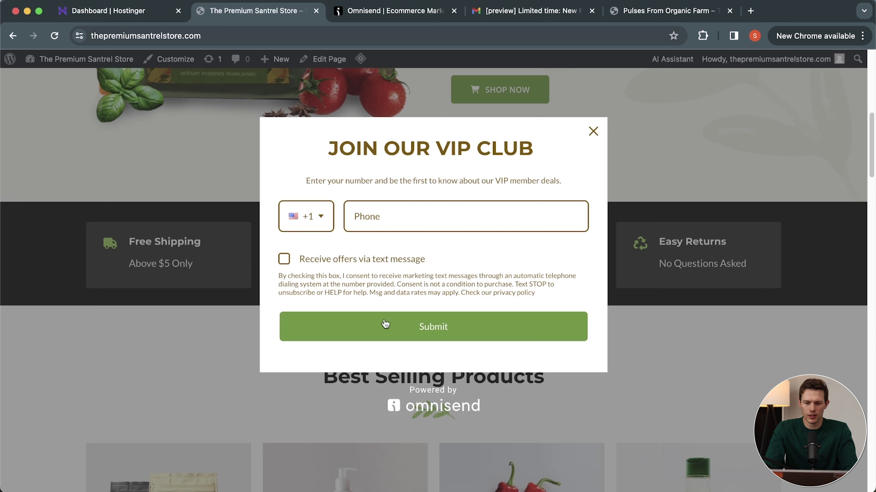
left_click(388, 330)
Accept text-message offers, submit the VIP Club step, then open the Pulses product page
left_click(284, 259)
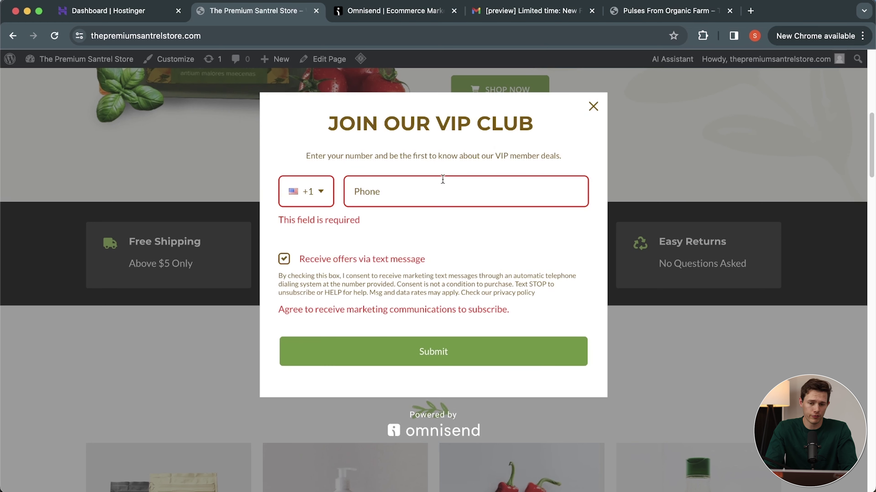
left_click(433, 190)
left_click(408, 357)
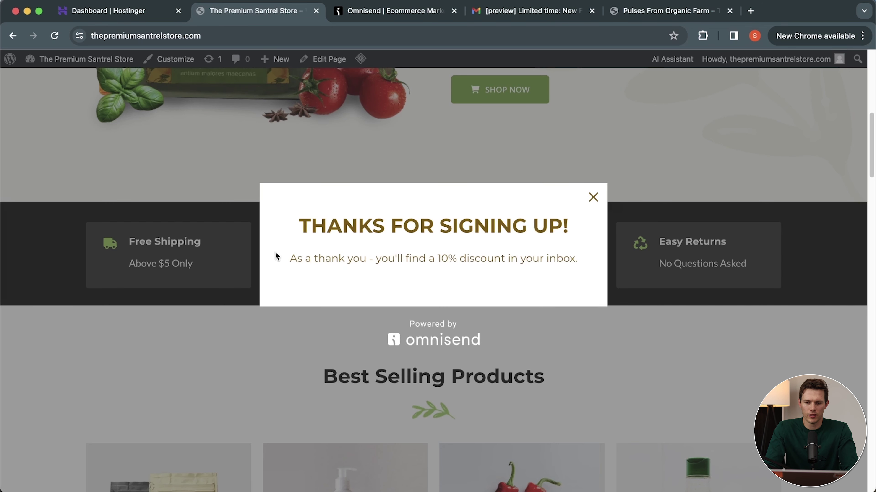
left_click(593, 198)
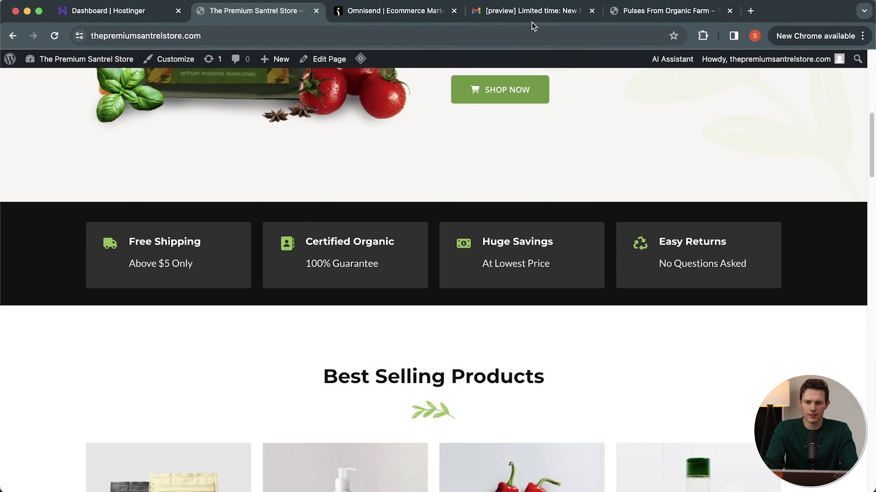
left_click(548, 16)
left_click(632, 13)
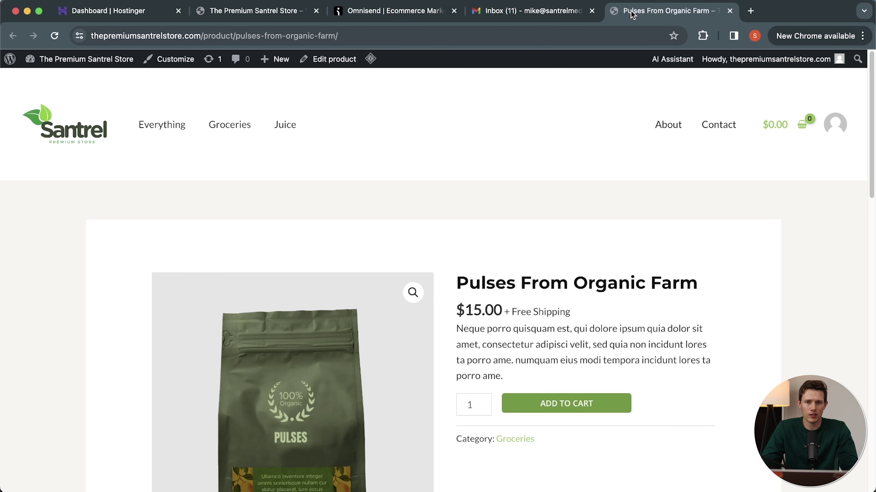
Look over the Omnisend deliverability report
left_click(395, 11)
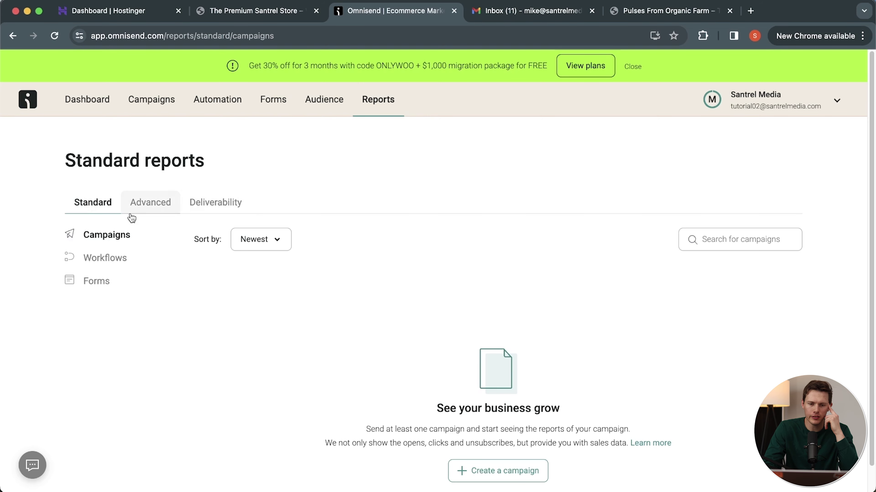
left_click(200, 205)
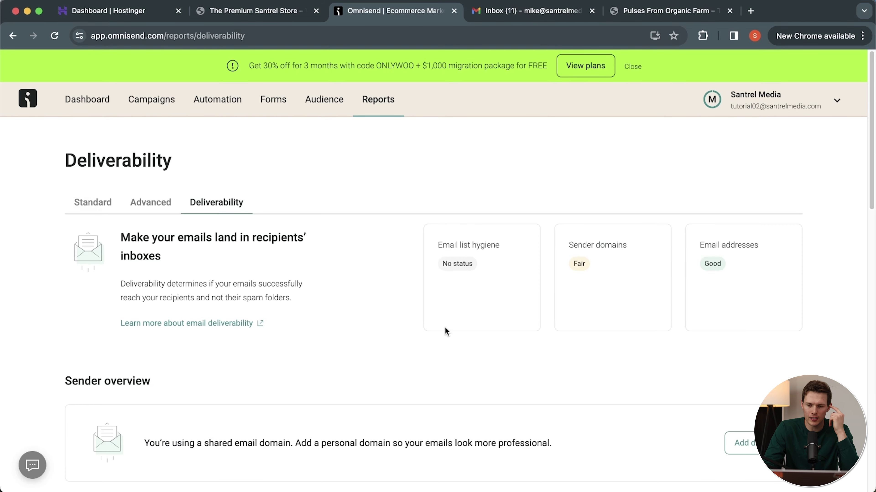
scroll(446, 331, "down", 3)
scroll(446, 332, "up", 4)
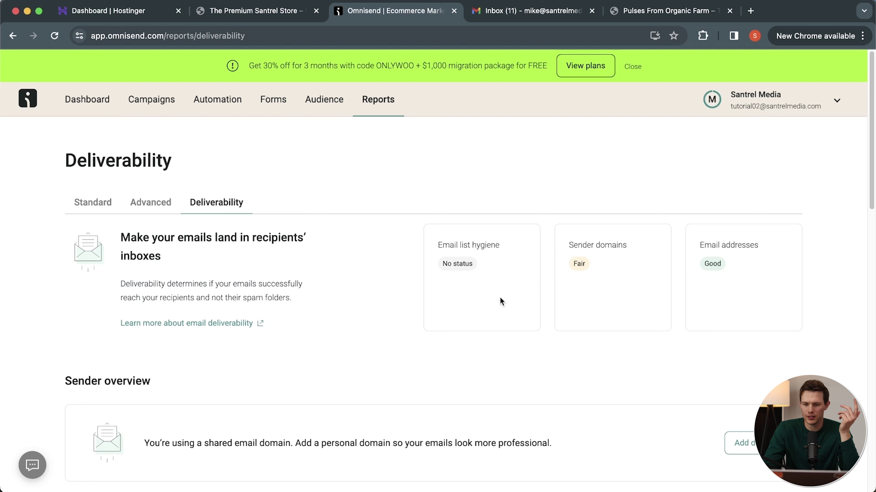
List the Standard workflow reports, then open the Welcome to Santrel Media email
left_click(108, 203)
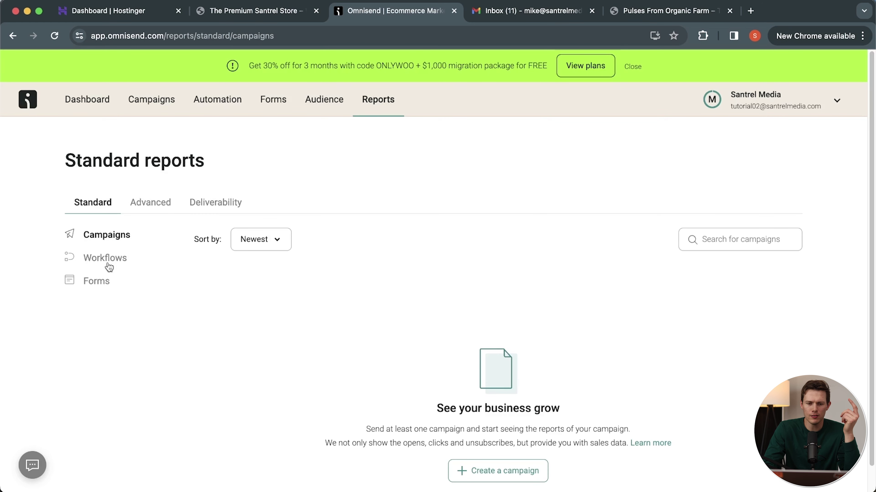
left_click(94, 258)
scroll(352, 311, "down", 3)
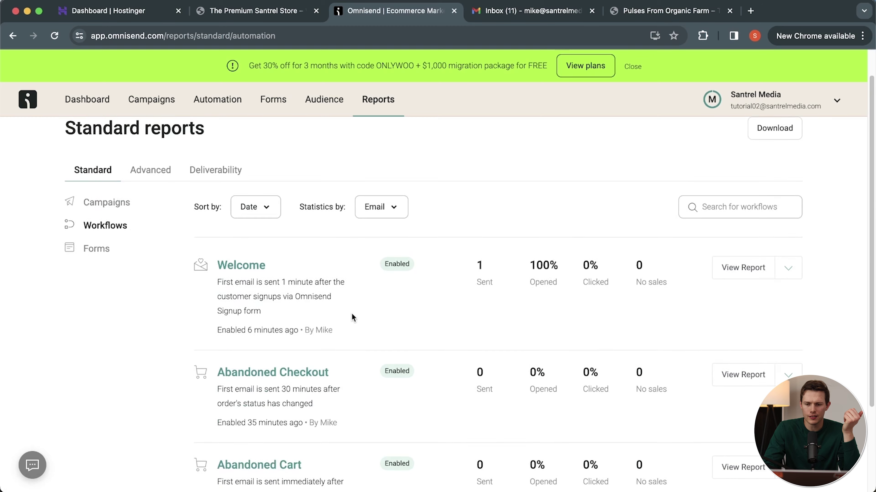
scroll(313, 392, "down", 2)
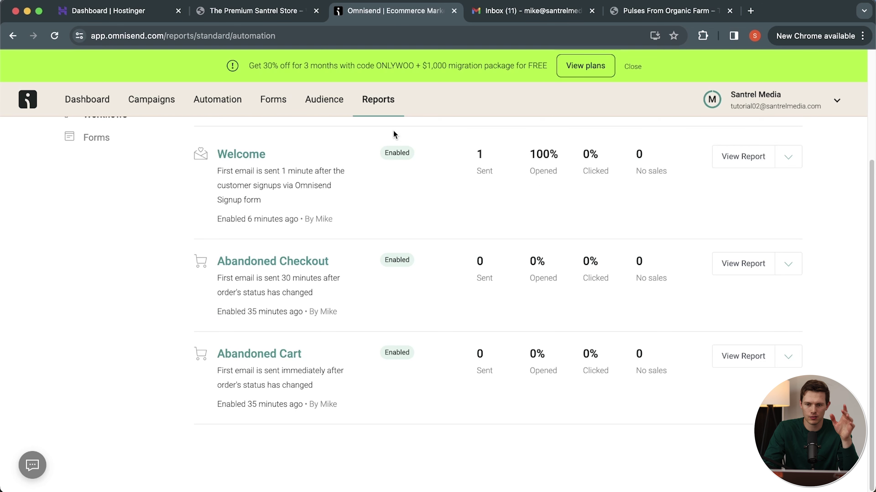
left_click(517, 11)
left_click(332, 148)
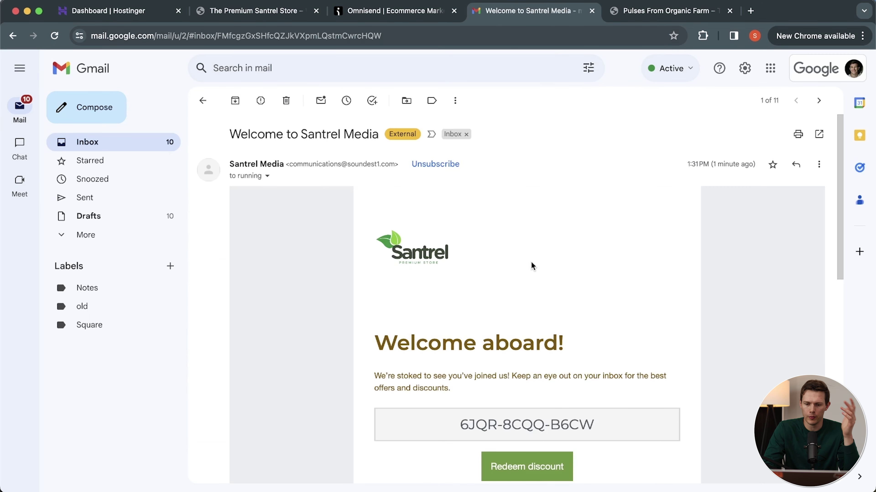
Select the unique discount code in the welcome email
scroll(557, 281, "down", 5)
left_click_drag(604, 327, 415, 320)
left_click(487, 268)
scroll(487, 268, "up", 3)
scroll(487, 268, "down", 4)
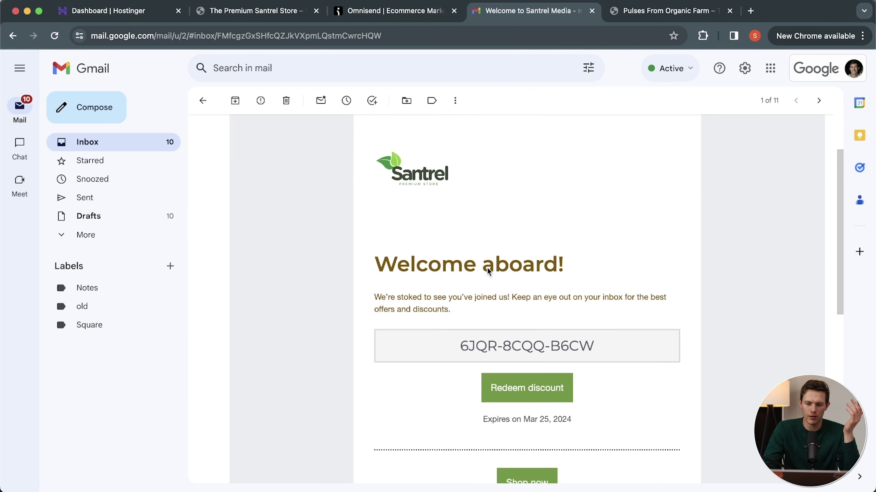
scroll(487, 268, "down", 2)
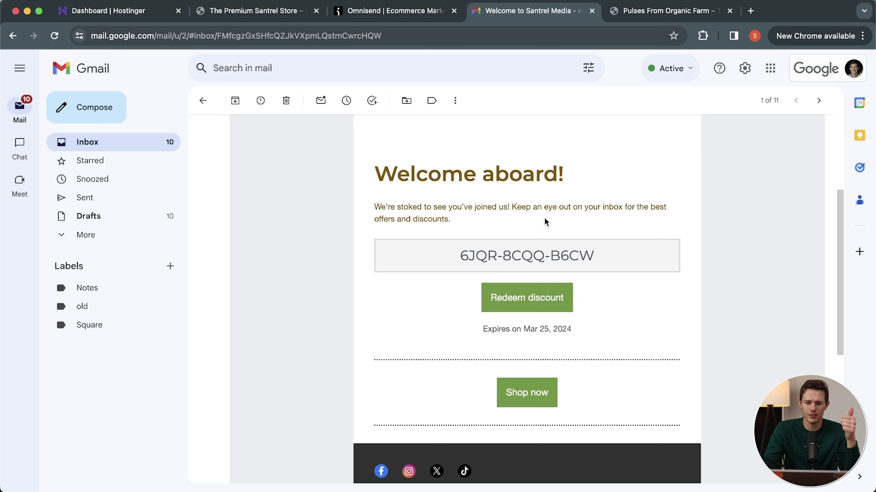
left_click_drag(593, 258, 461, 259)
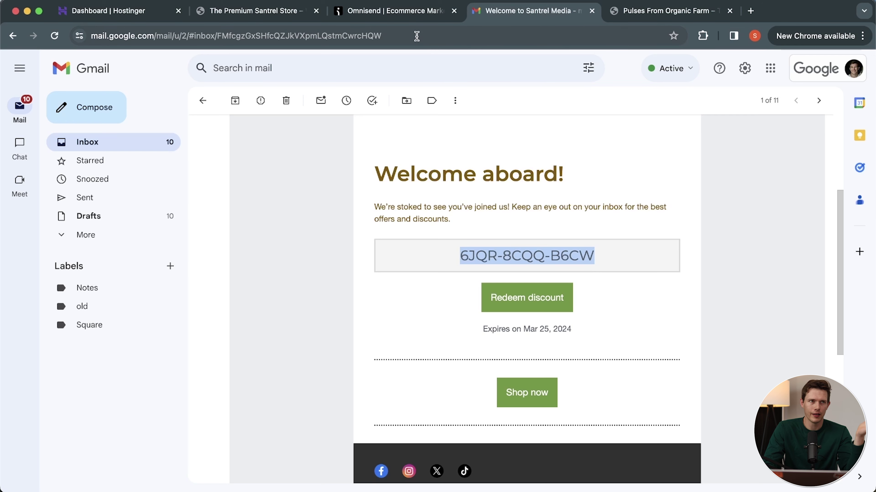
Reload the Omnisend workflow reports, then follow the email's discount link to the store
left_click(398, 11)
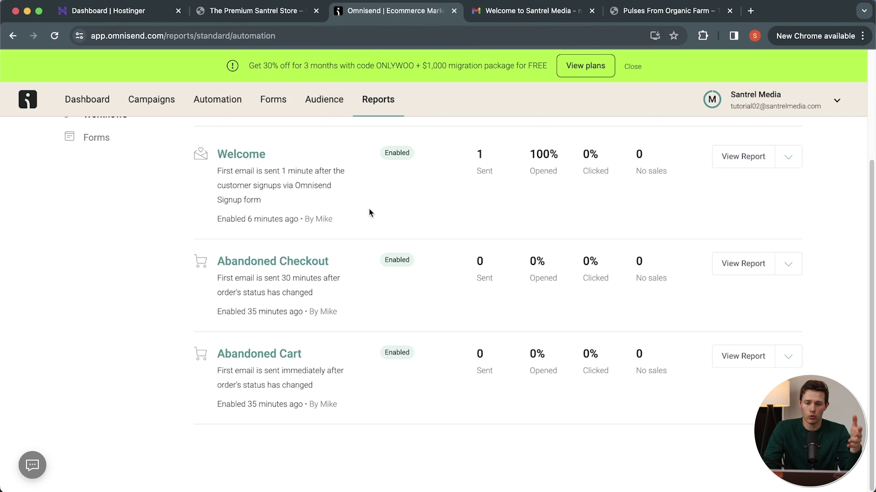
left_click(55, 36)
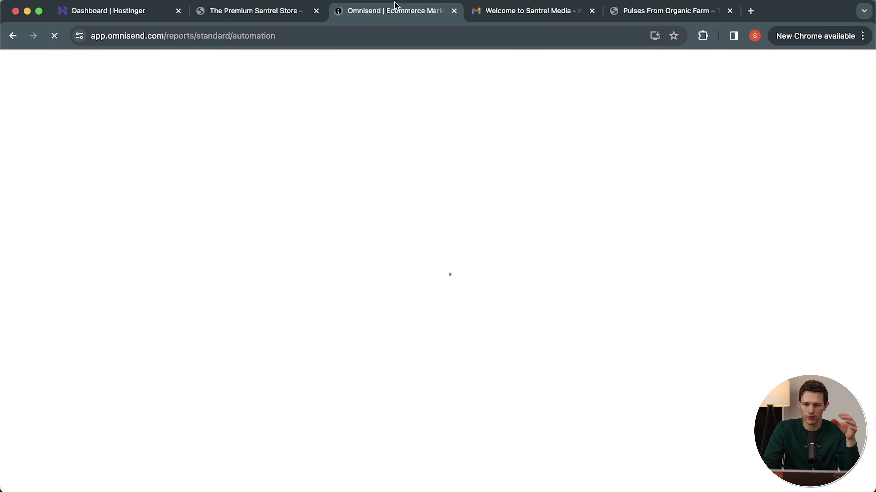
left_click(518, 16)
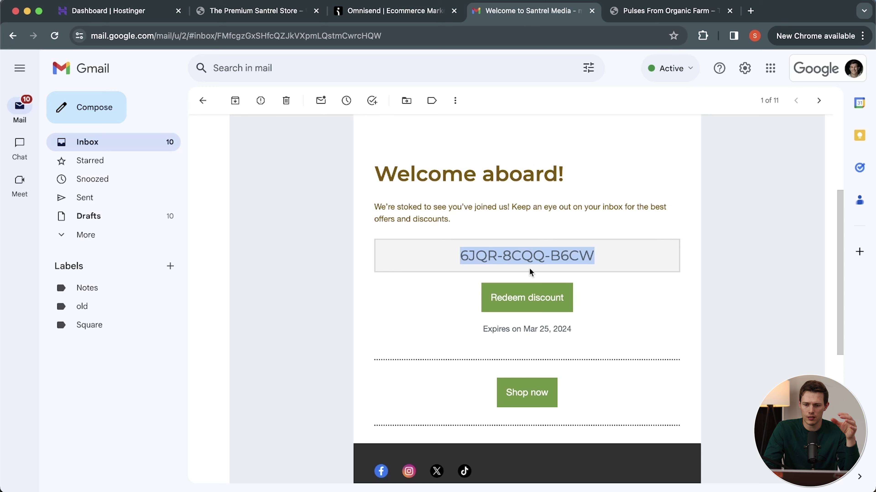
left_click(542, 309)
key("super+3")
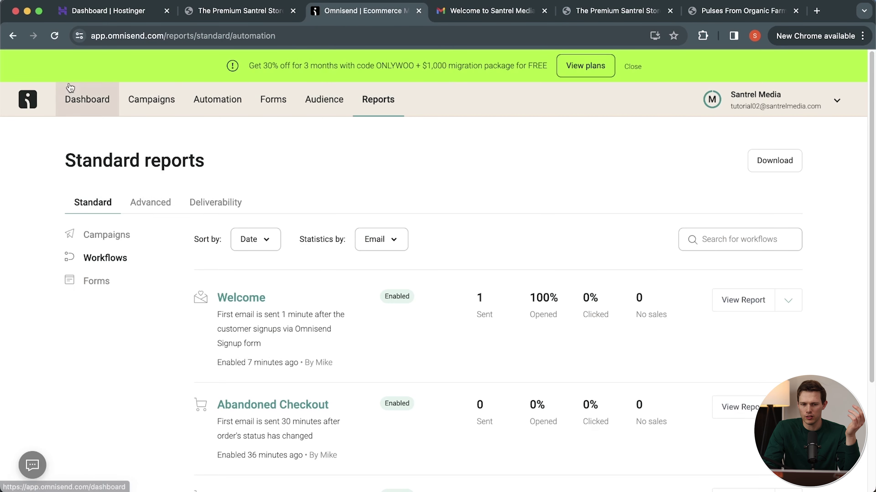
Reload the workflow reports so the Welcome row shows 100% clicked
left_click(54, 35)
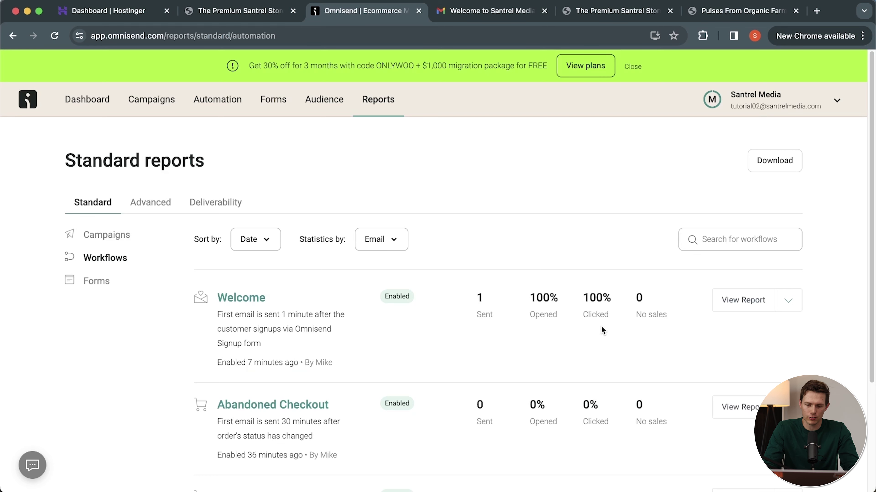
scroll(602, 338, "down", 2)
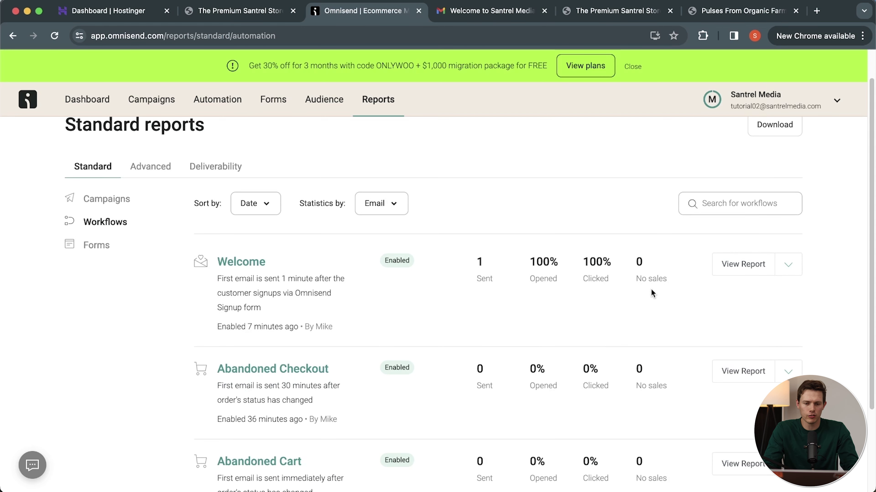
scroll(652, 291, "down", 3)
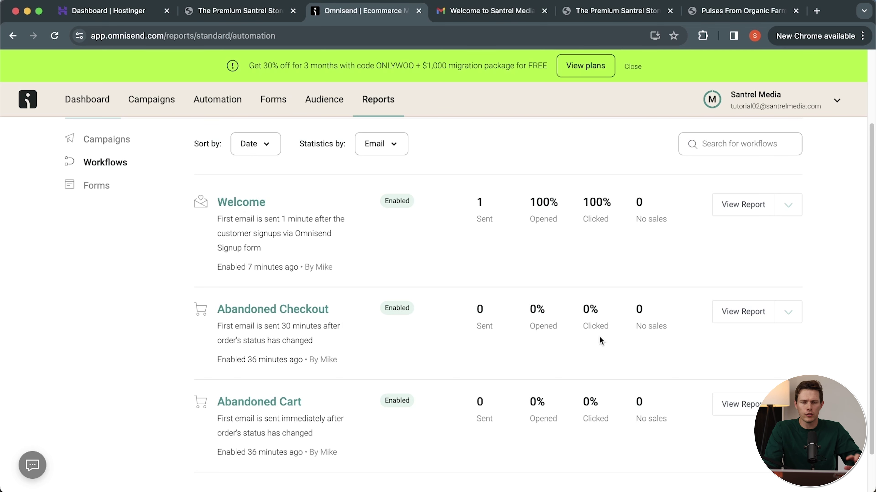
scroll(599, 337, "down", 2)
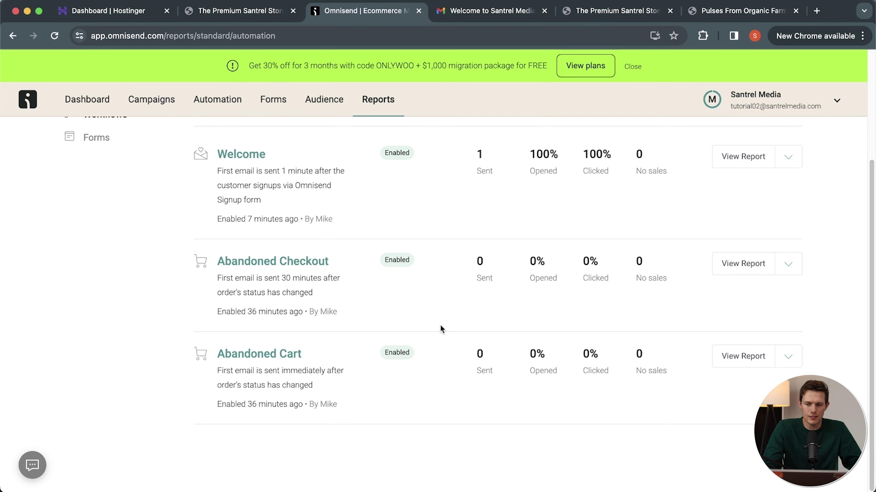
scroll(440, 325, "up", 5)
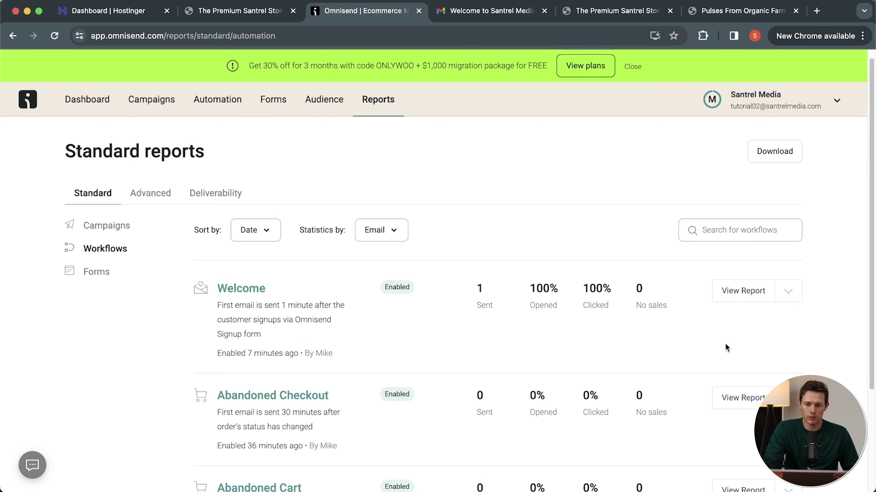
Review the Welcome report: 1 entered, 100% completion, 100% open and click rates
left_click(749, 294)
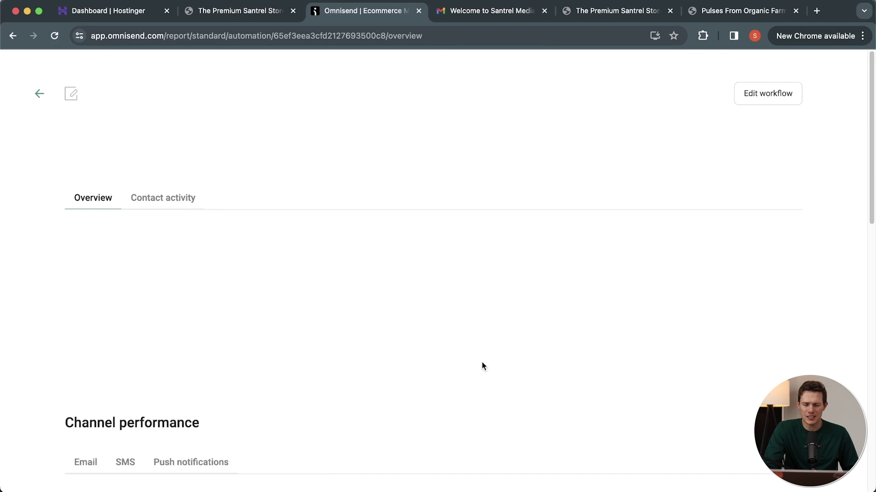
scroll(562, 279, "down", 5)
scroll(561, 281, "down", 10)
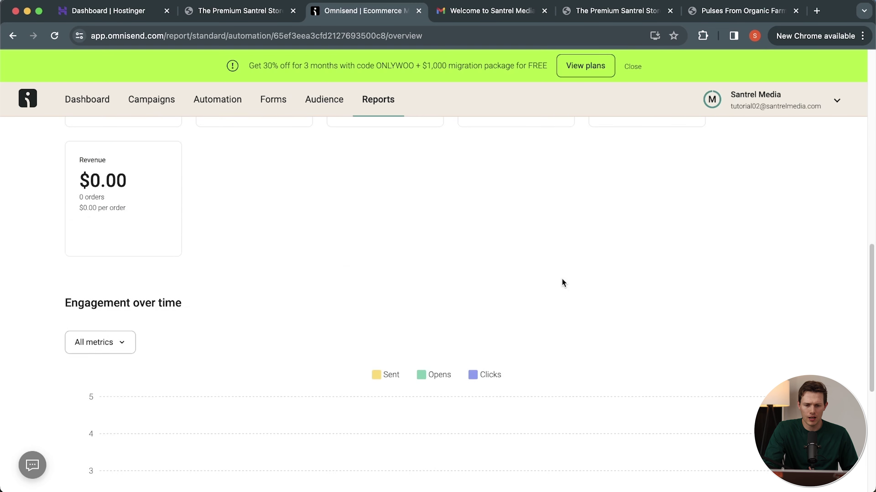
scroll(561, 281, "up", 3)
scroll(459, 415, "down", 3)
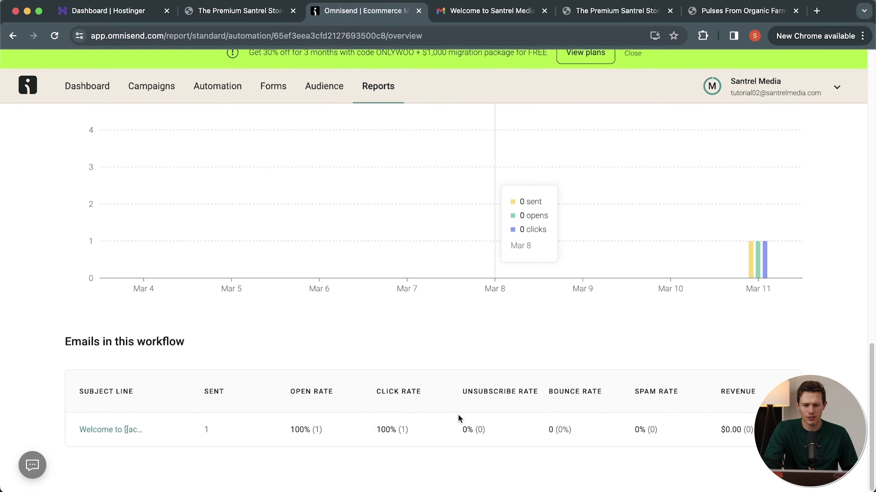
scroll(458, 415, "up", 12)
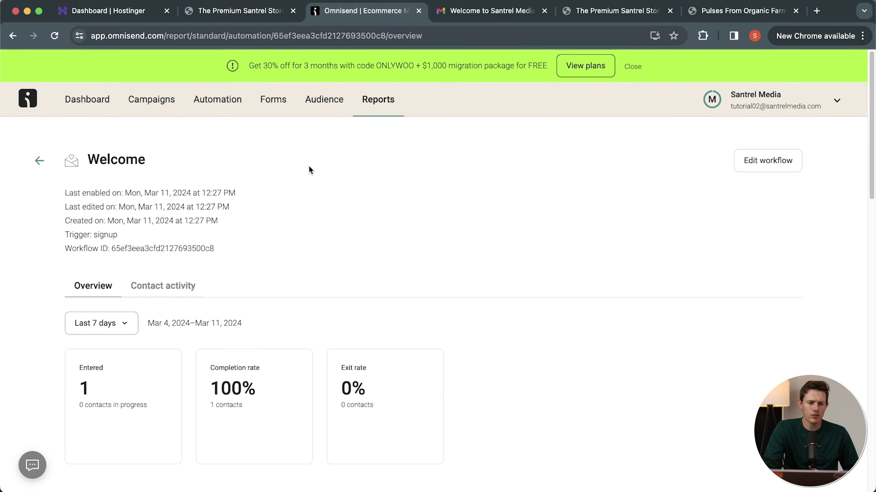